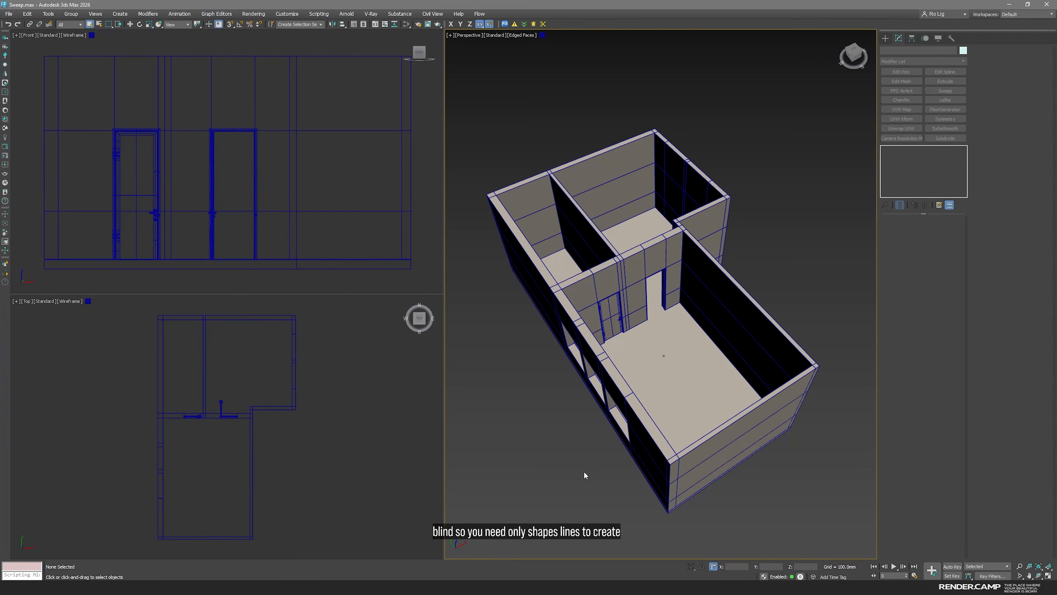
# Isolate the room walls object and maximize the top view with nothing selected
pyautogui.click(549, 416)
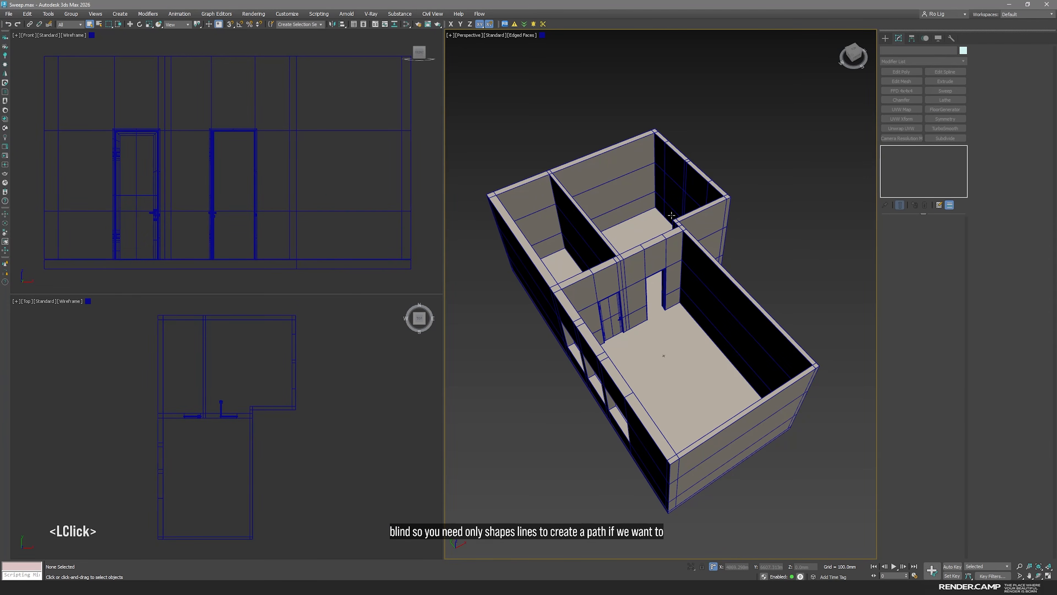
pyautogui.click(633, 273)
pyautogui.hotkey('alt', 'q')
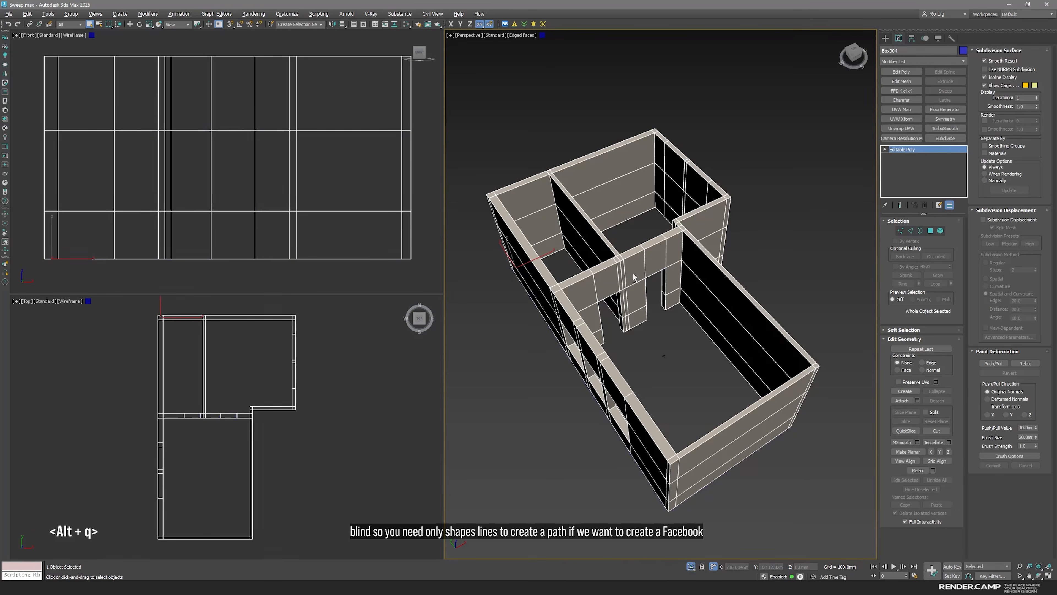
pyautogui.press('space')
pyautogui.click(668, 462)
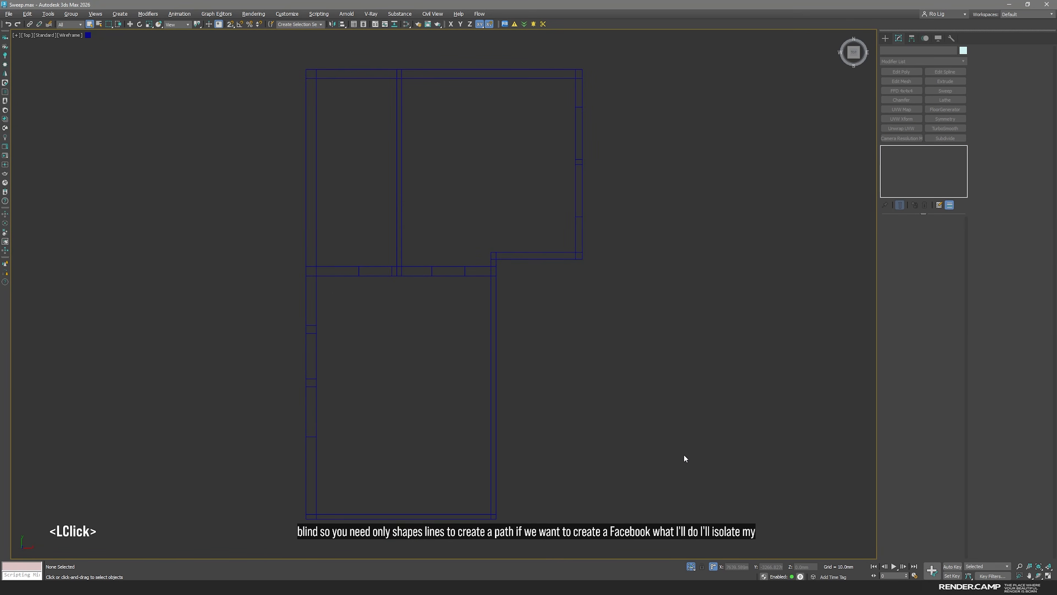
# Draw a closed Line snapped along the inner wall corners of the large lower room, with points at both doorways' edges
pyautogui.click(886, 38)
pyautogui.click(904, 117)
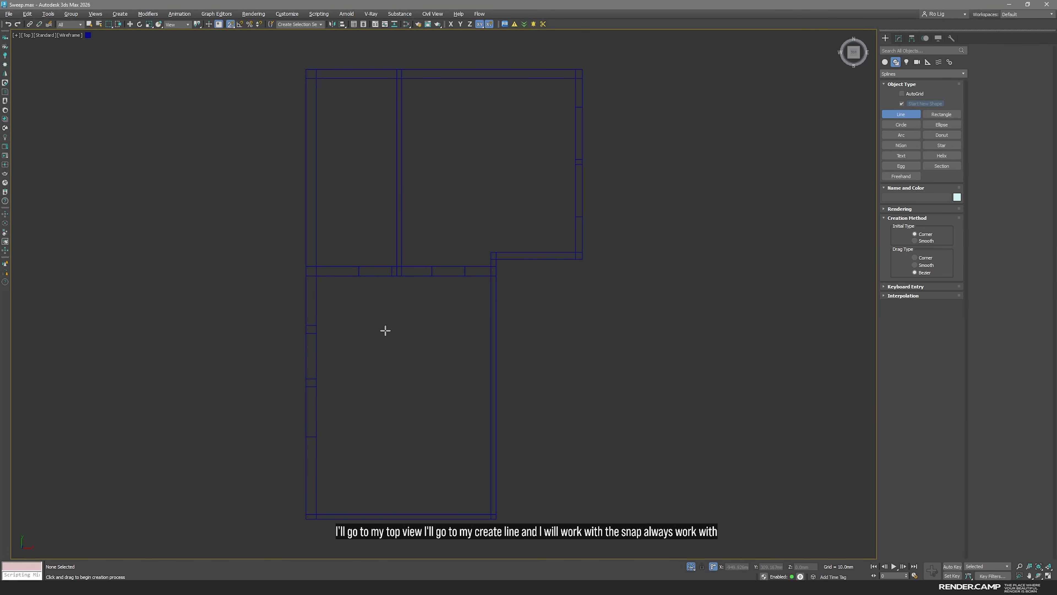
pyautogui.click(316, 276)
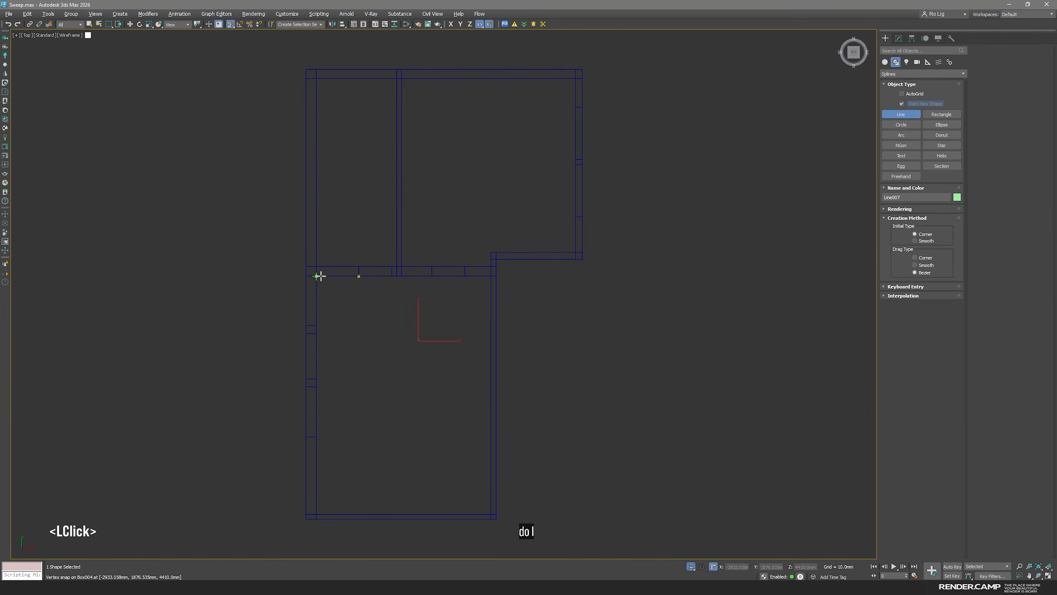
pyautogui.click(316, 515)
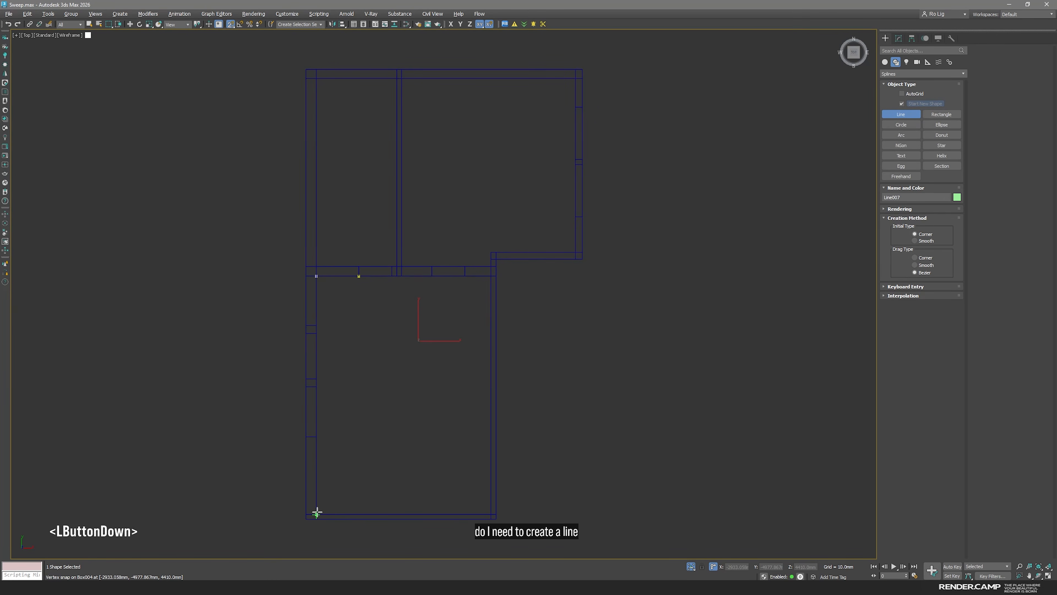
pyautogui.click(489, 514)
pyautogui.scroll(3, 491, 276)
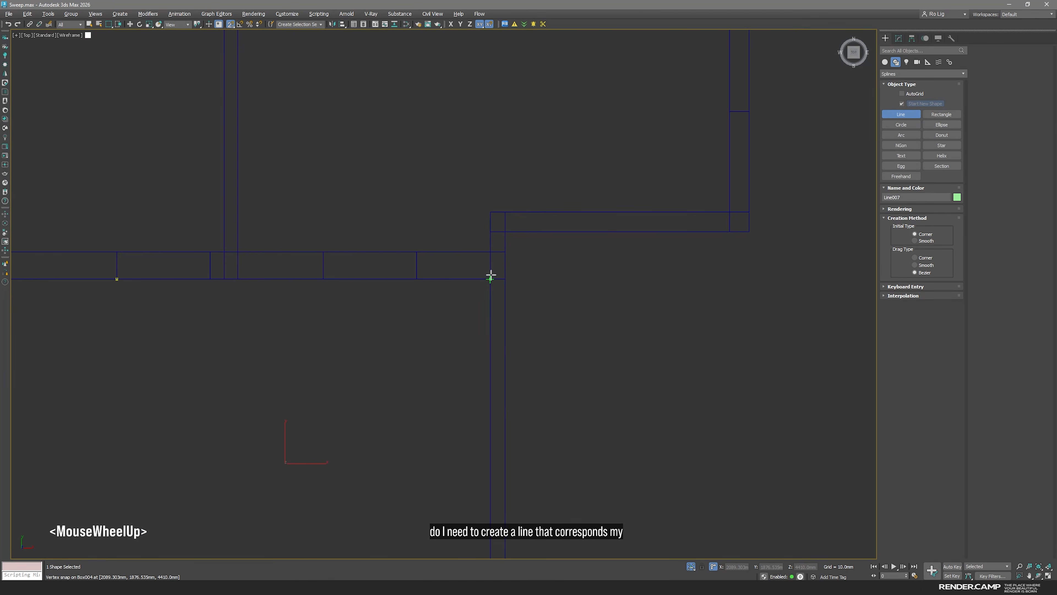
pyautogui.click(489, 279)
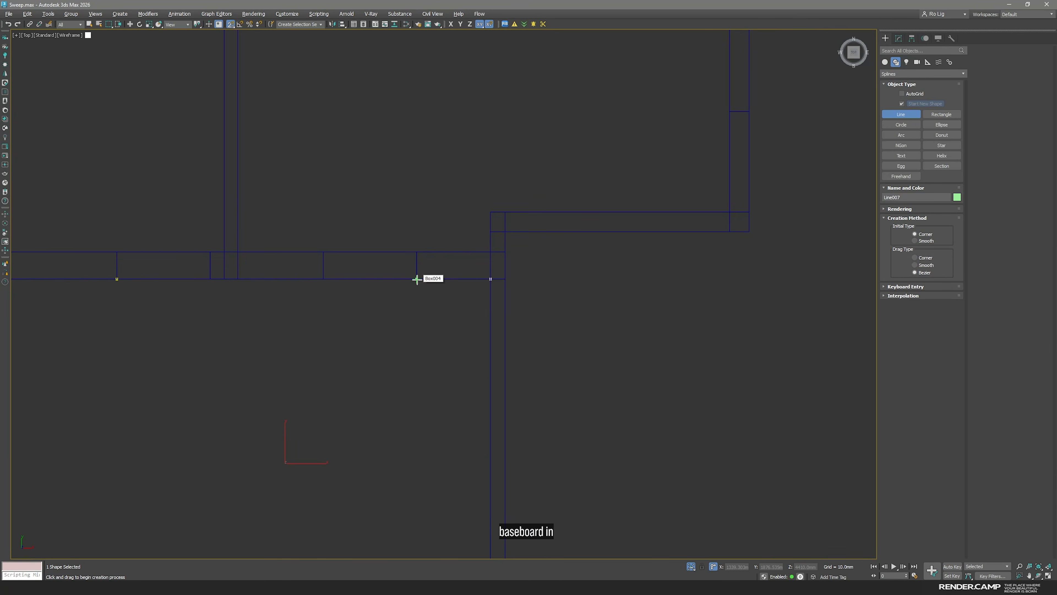
pyautogui.click(323, 278)
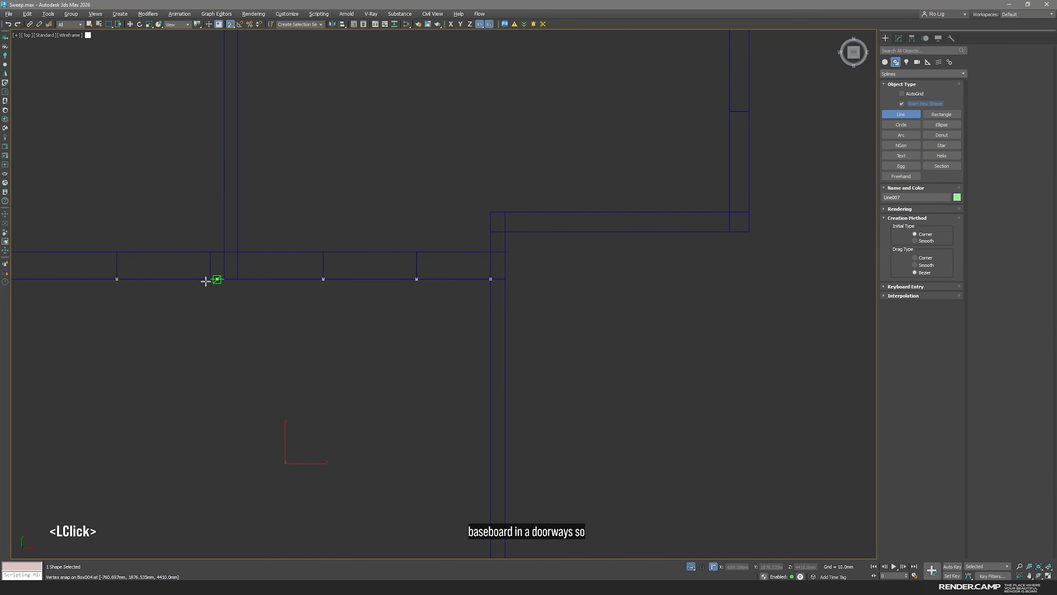
pyautogui.click(116, 278)
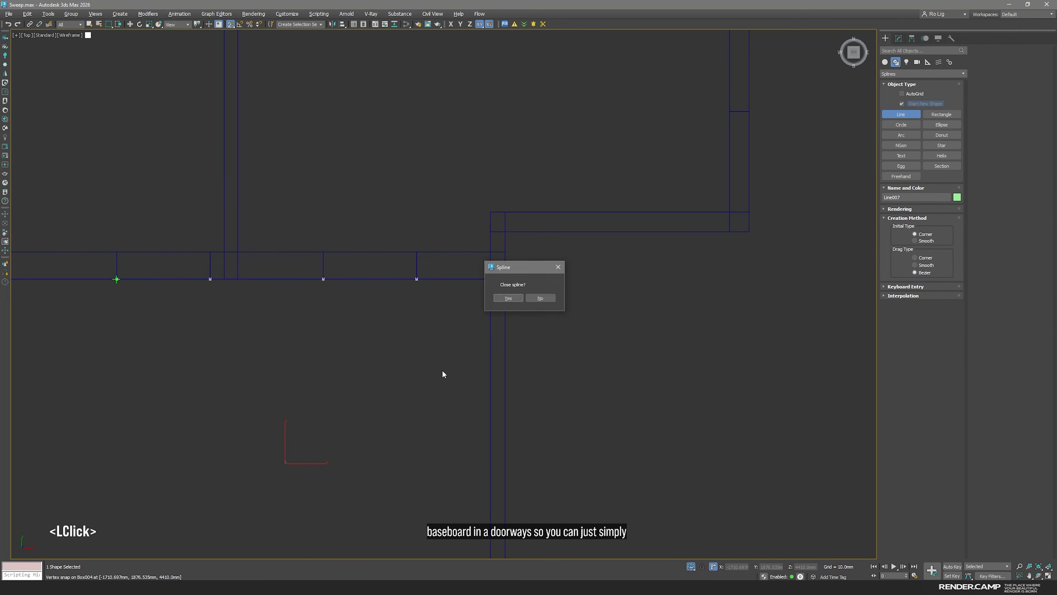
pyautogui.click(507, 298)
# Delete the line segments crossing the two doorways and leave segment editing
pyautogui.press('space')
pyautogui.click(898, 40)
pyautogui.press('2')
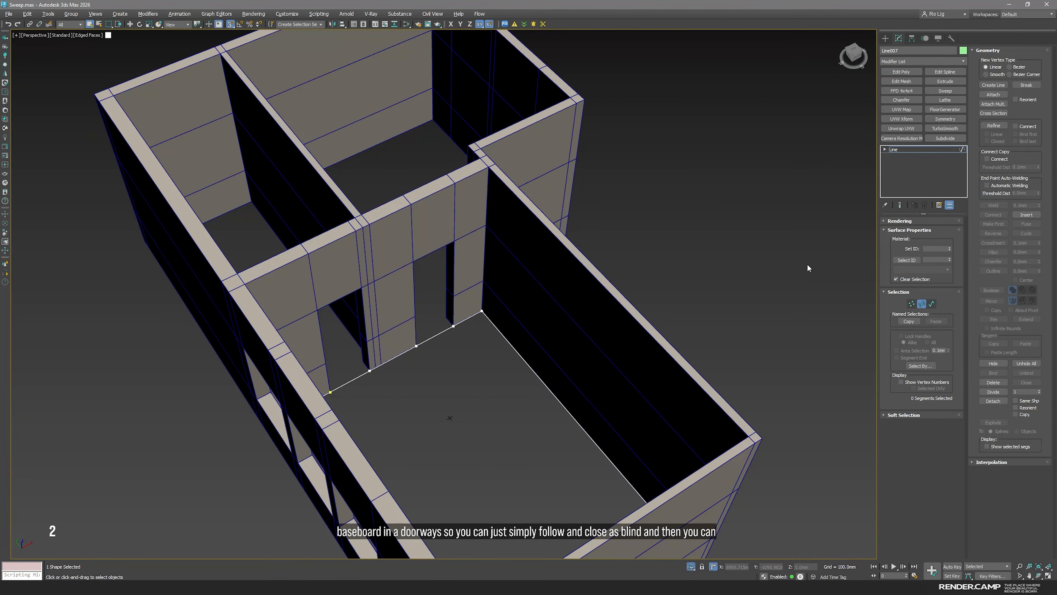
pyautogui.keyDown('alt'); pyautogui.moveTo(478, 357); pyautogui.dragTo(486, 384, button='middle'); pyautogui.keyUp('alt')
pyautogui.click(518, 338)
pyautogui.press('Delete')
pyautogui.click(610, 380)
pyautogui.press('Delete')
pyautogui.moveTo(566, 414); pyautogui.dragTo(501, 356, button='middle')
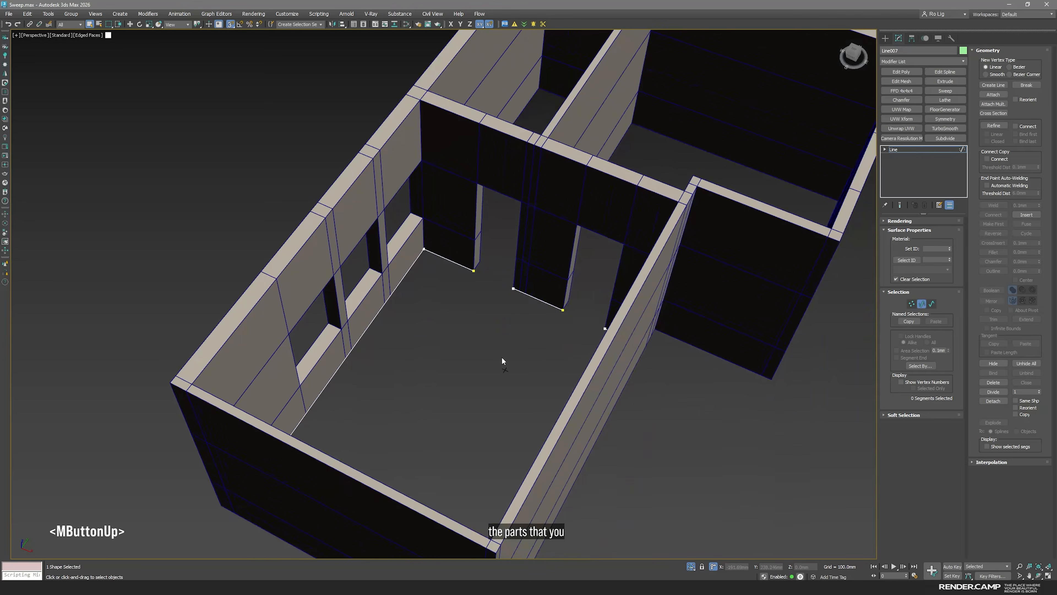
pyautogui.scroll(2, 557, 324)
pyautogui.keyDown('alt'); pyautogui.moveTo(561, 324); pyautogui.dragTo(577, 326, button='middle'); pyautogui.keyUp('alt')
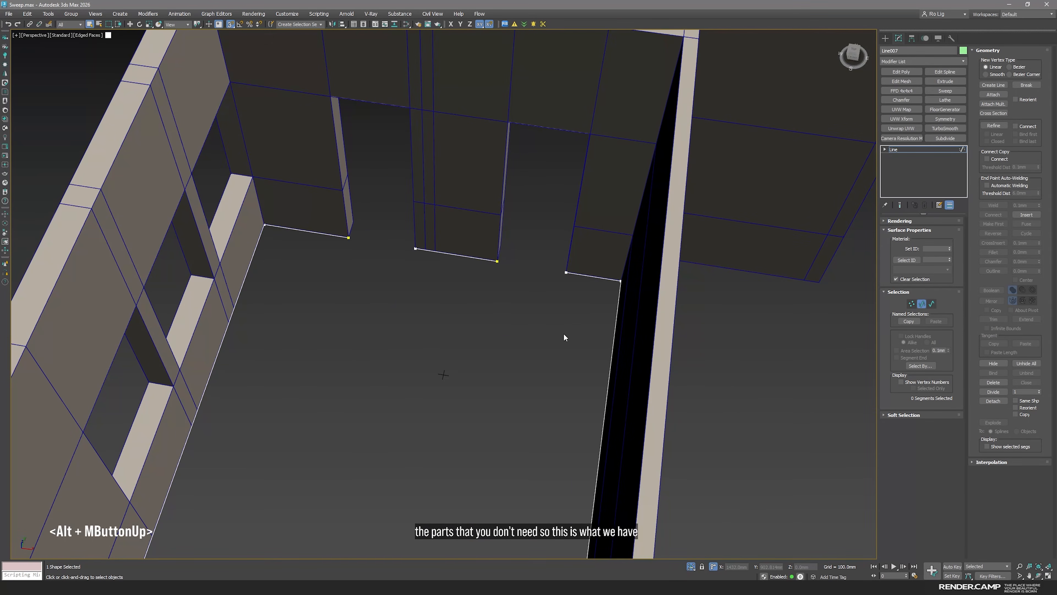
pyautogui.click(905, 151)
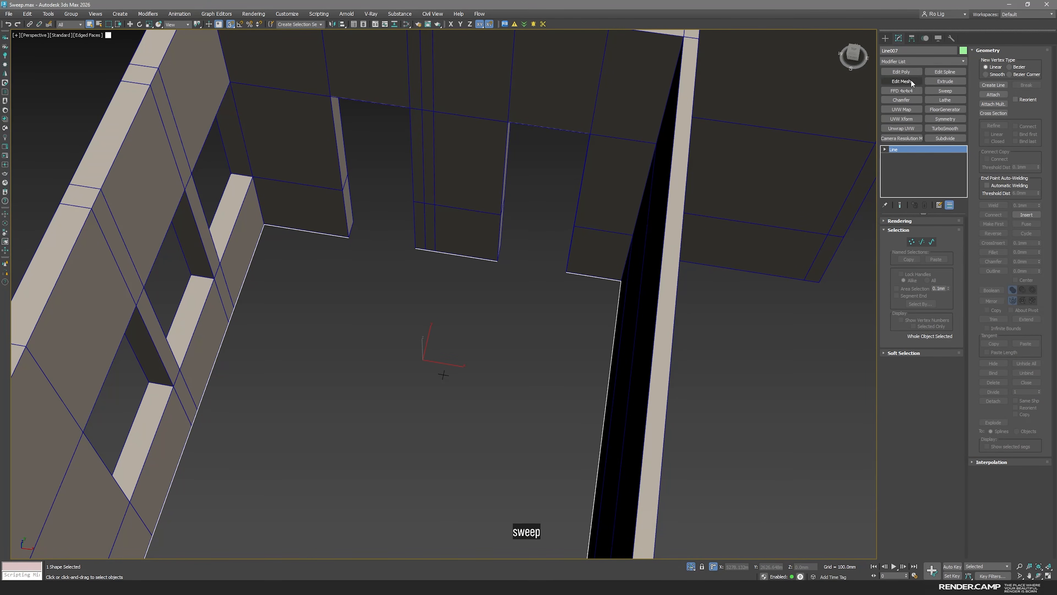
# Apply a Sweep modifier to the baseboard line and view its end at the doorway up close
pyautogui.click(951, 90)
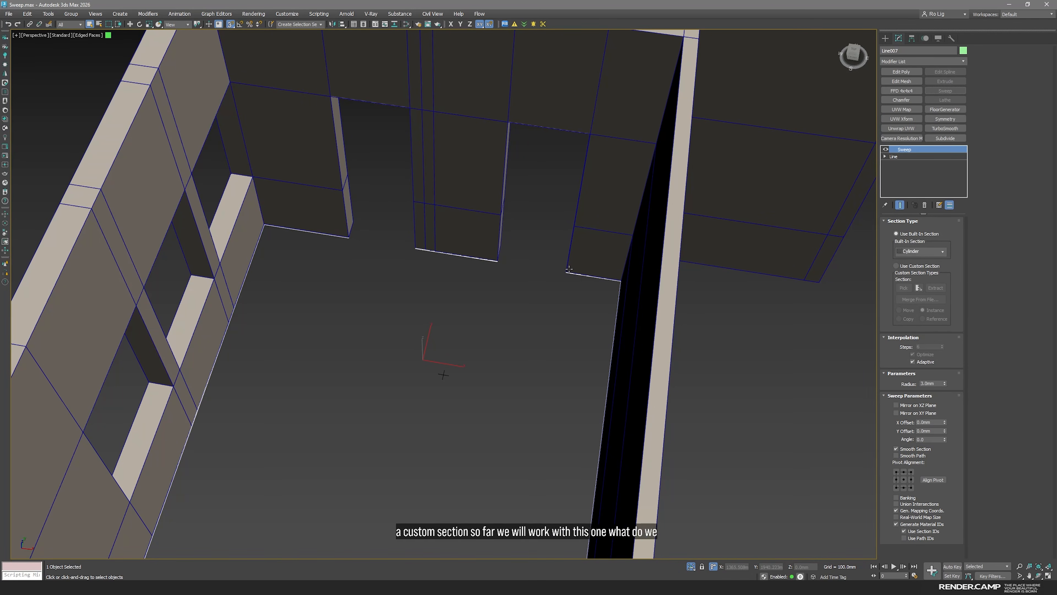
pyautogui.keyDown('alt'); pyautogui.moveTo(443, 374); pyautogui.dragTo(554, 274, button='middle'); pyautogui.keyUp('alt')
pyautogui.scroll(3, 548, 318)
pyautogui.scroll(5, 449, 213)
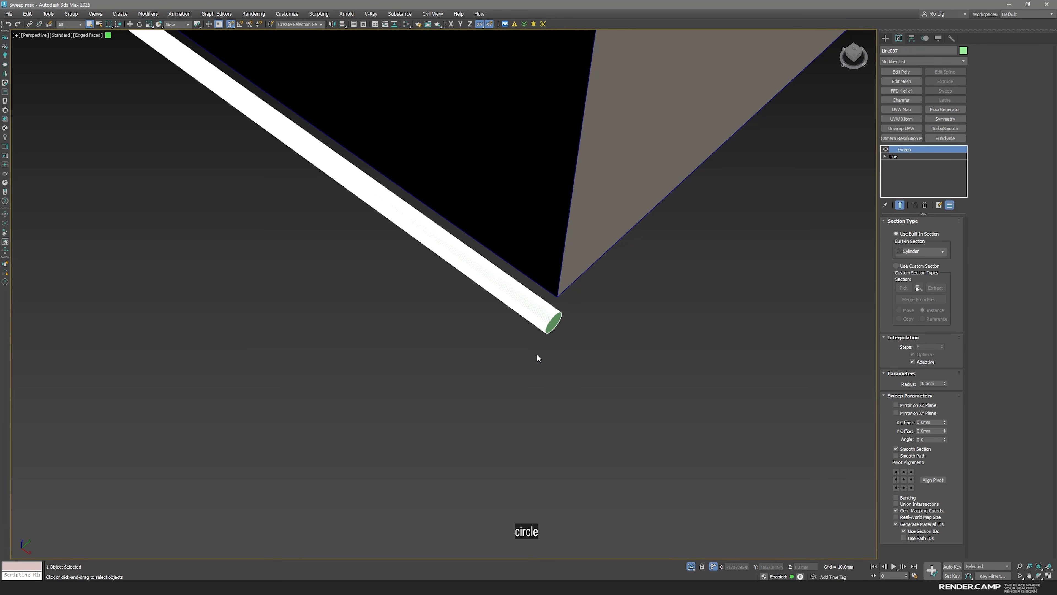
# Try the Bar, Tee and Tube built-in sections on the sweep
pyautogui.click(926, 253)
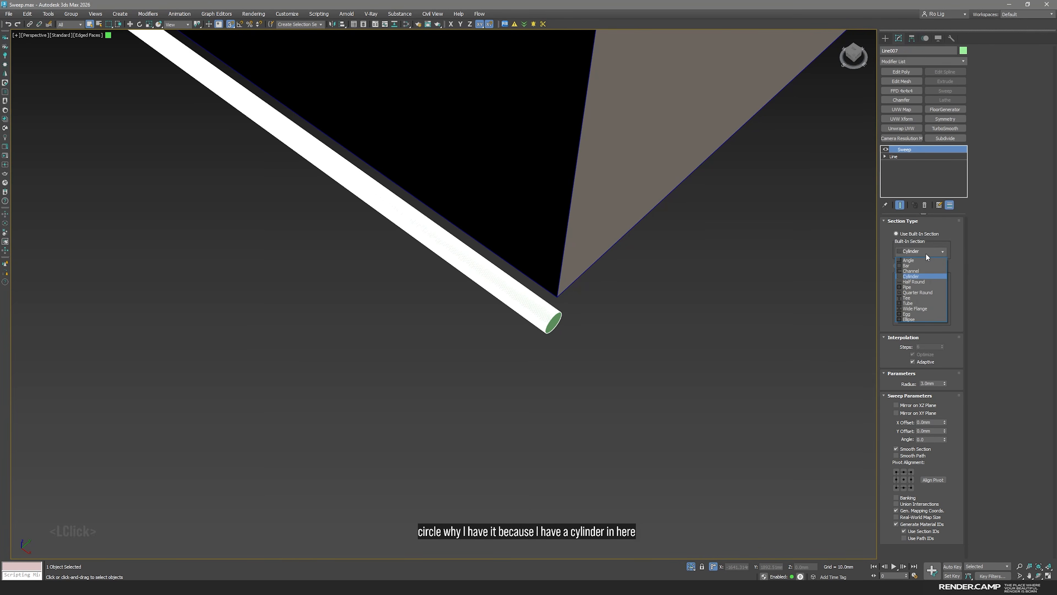
pyautogui.click(925, 266)
pyautogui.click(918, 251)
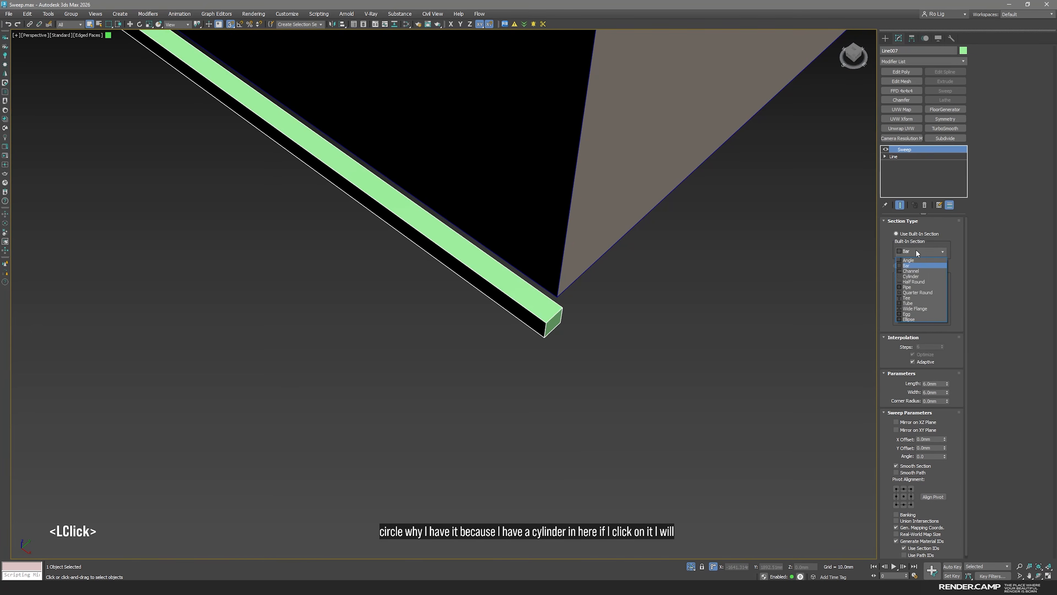
pyautogui.click(916, 297)
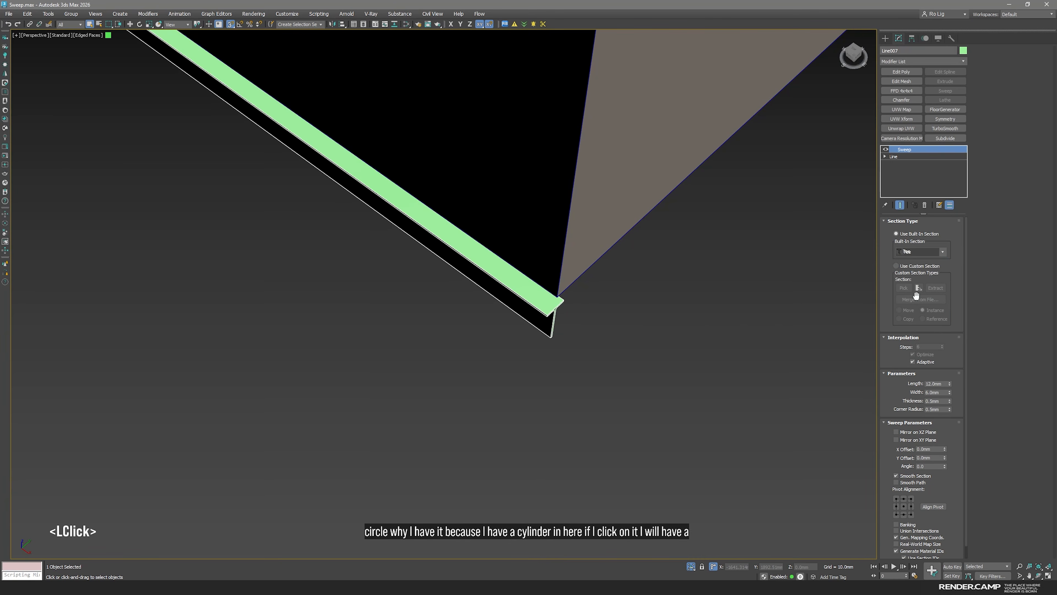
pyautogui.click(919, 252)
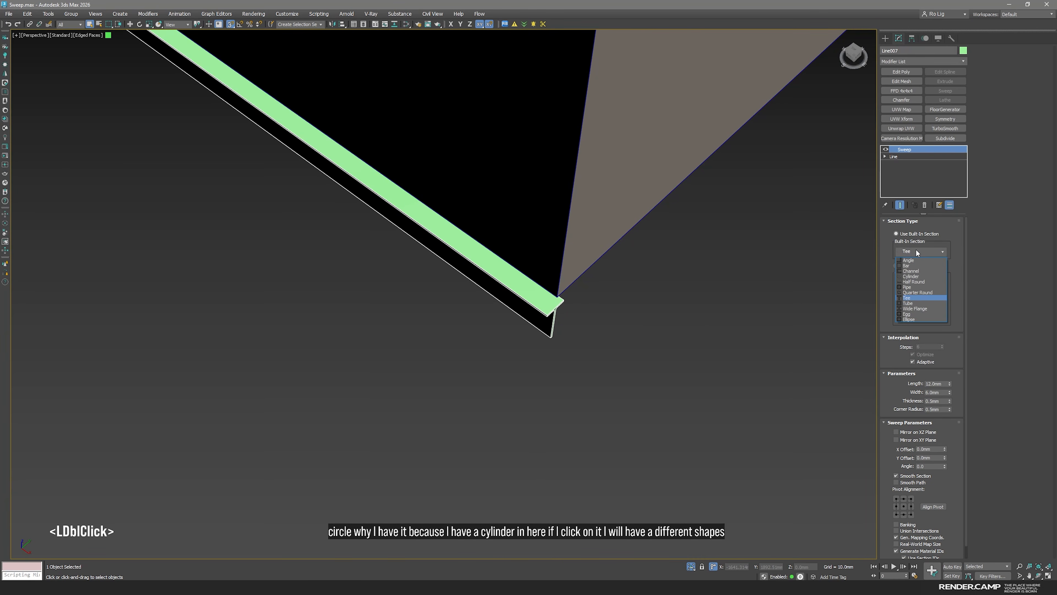
pyautogui.click(919, 302)
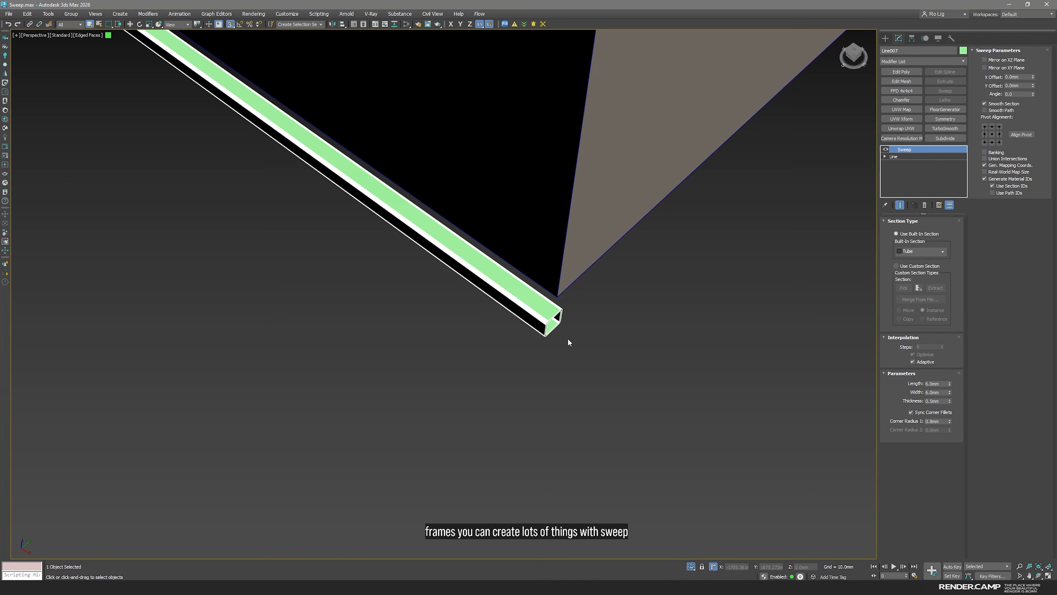
# Set the sweep's built-in section to Bar with a length of 100 mm and a width of 20 mm
pyautogui.click(924, 252)
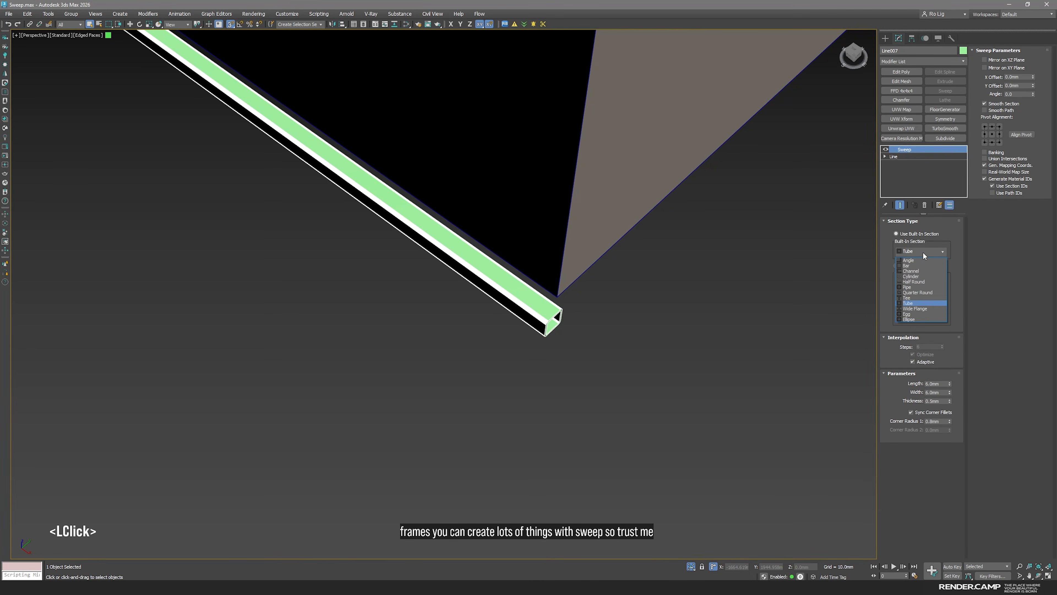
pyautogui.click(912, 266)
pyautogui.moveTo(896, 344); pyautogui.dragTo(896, 238)
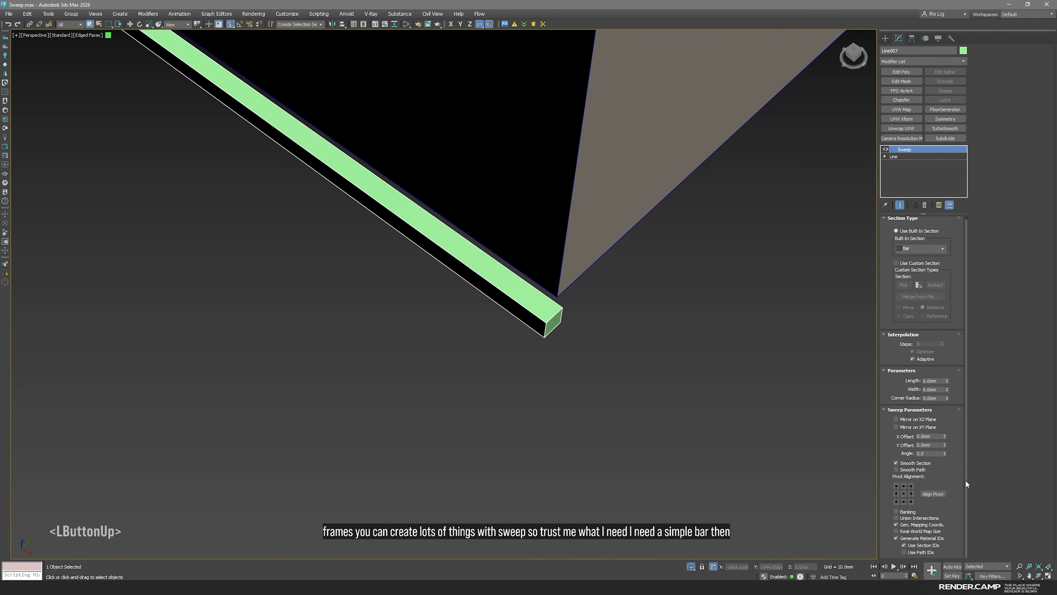
pyautogui.doubleClick(935, 381)
pyautogui.write('100')
pyautogui.press('Return')
pyautogui.doubleClick(934, 389)
pyautogui.write('20')
pyautogui.press('Return')
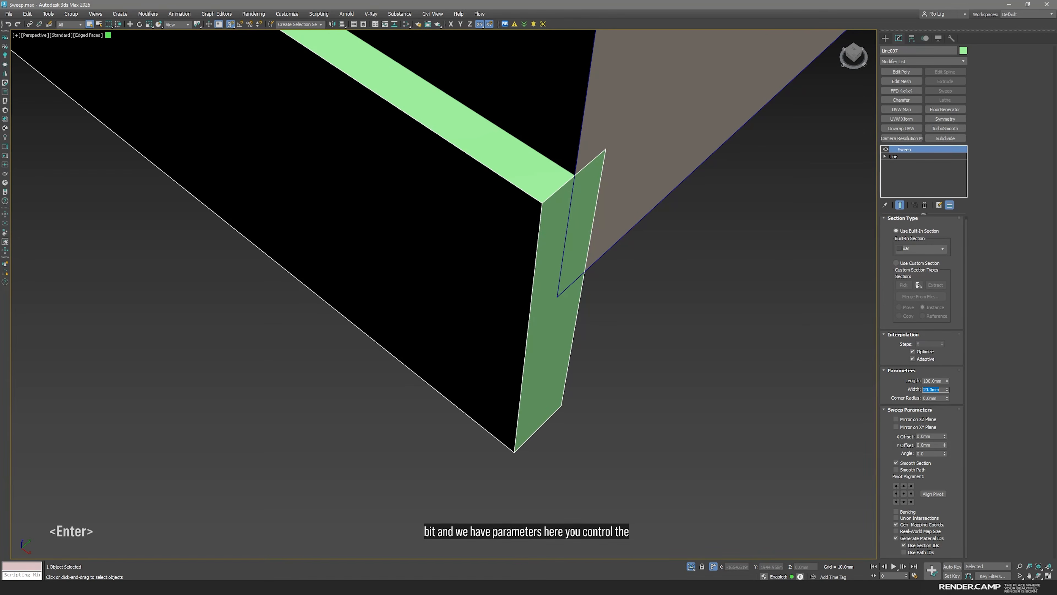
# Try corner radii of 1 mm and 2 mm on the bar section, and reset the radius to 0
pyautogui.scroll(-3, 482, 357)
pyautogui.moveTo(545, 360); pyautogui.dragTo(697, 404, button='middle')
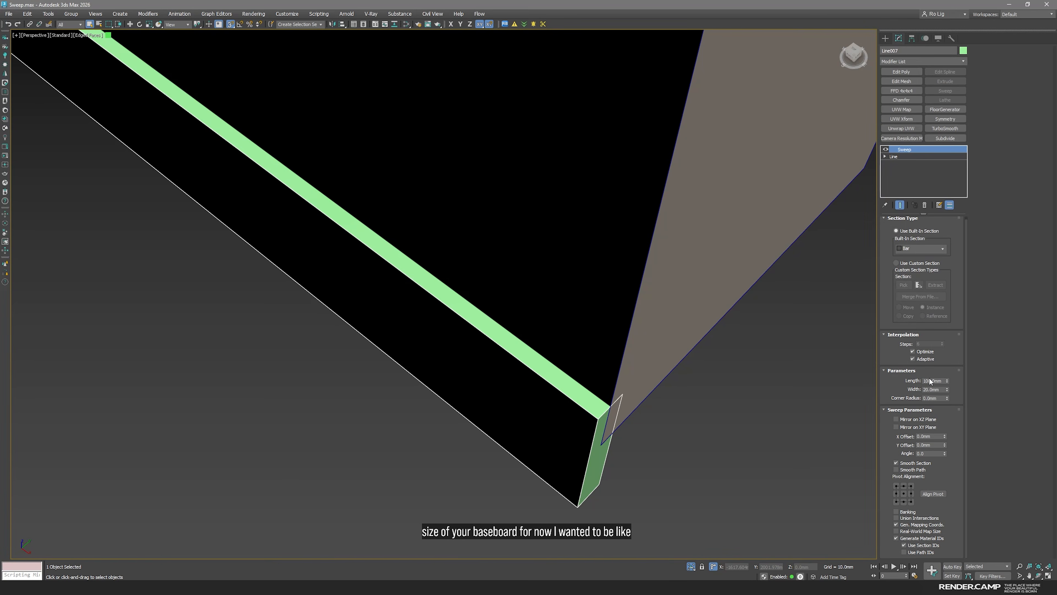
pyautogui.click(935, 398)
pyautogui.doubleClick(935, 398)
pyautogui.write('1')
pyautogui.press('Return')
pyautogui.write('2')
pyautogui.press('Return')
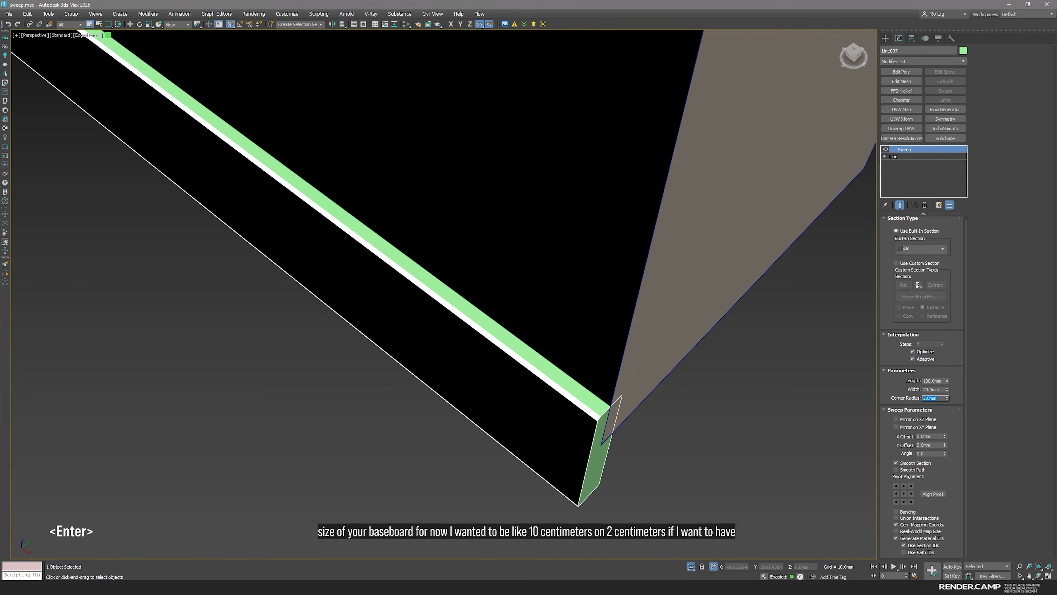
pyautogui.write('0')
pyautogui.press('Return')
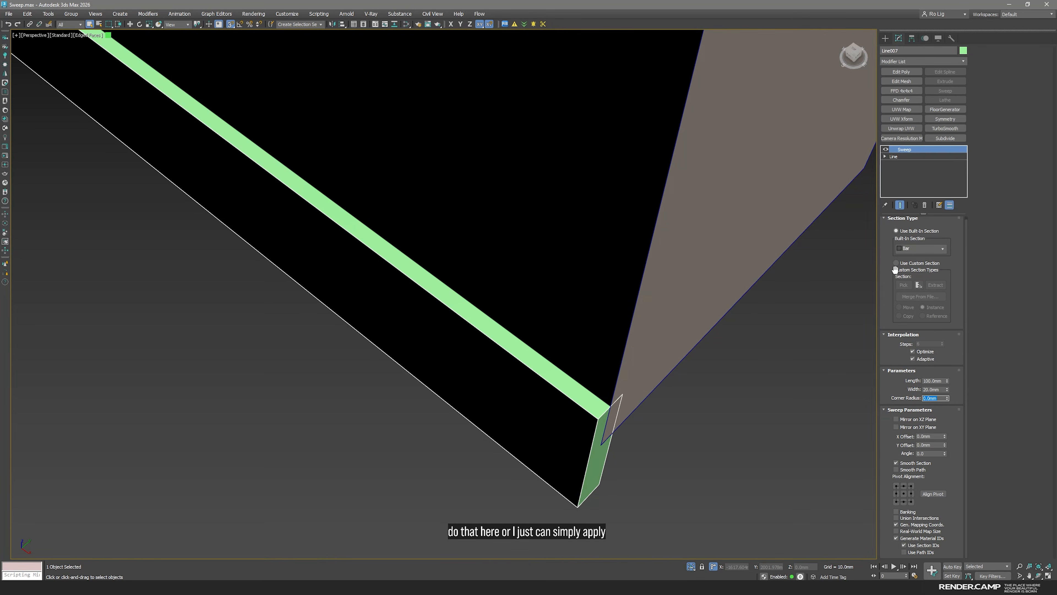
# Turn off the Sweep modifier's effect to expose the underlying baseboard path at the doorway corner
pyautogui.moveTo(637, 448); pyautogui.dragTo(598, 359, button='middle')
pyautogui.scroll(-3, 600, 358)
pyautogui.moveTo(692, 331); pyautogui.dragTo(580, 397, button='middle')
pyautogui.scroll(6, 613, 344)
pyautogui.scroll(-3, 585, 366)
pyautogui.moveTo(959, 478); pyautogui.dragTo(953, 344)
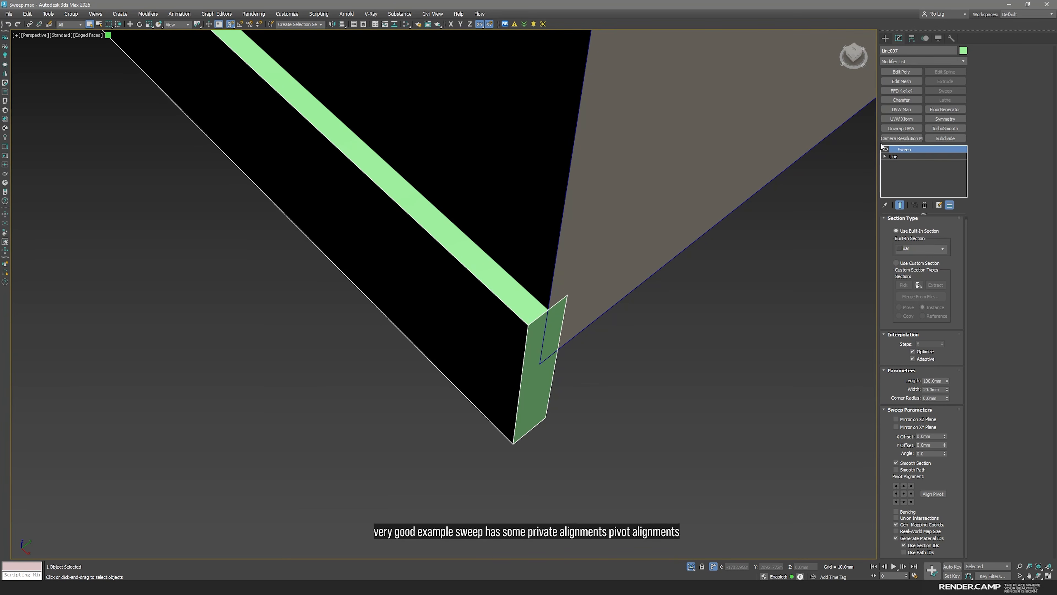
pyautogui.click(886, 150)
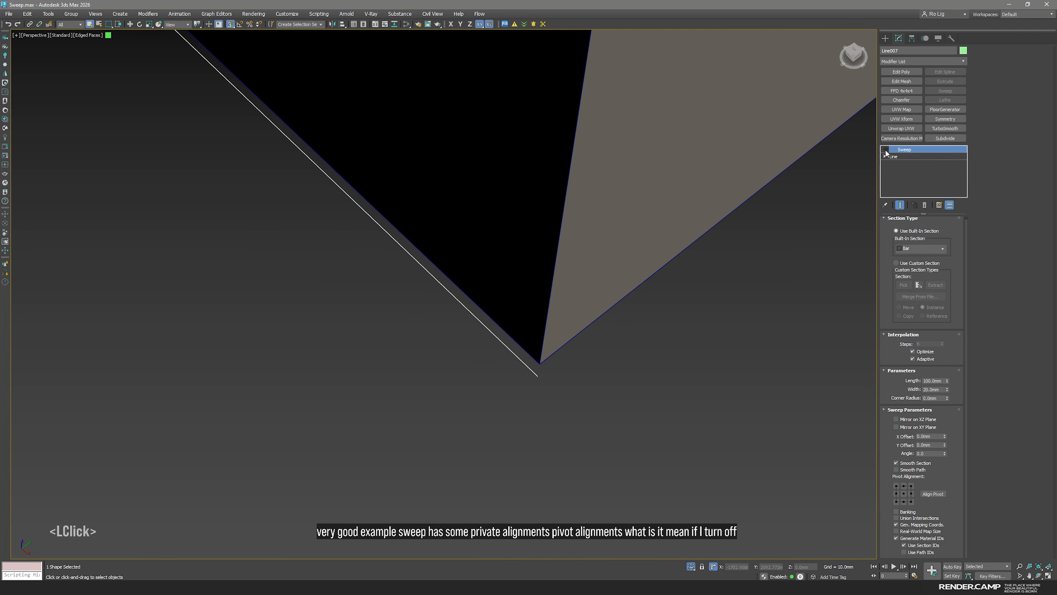
# Raise the baseboard path vertically in the front view, snapping it to the bottom edge of the walls
pyautogui.press('space')
pyautogui.middleClick(271, 406)
pyautogui.scroll(3, 329, 283)
pyautogui.moveTo(328, 283); pyautogui.dragTo(318, 184, button='middle')
pyautogui.scroll(2, 326, 249)
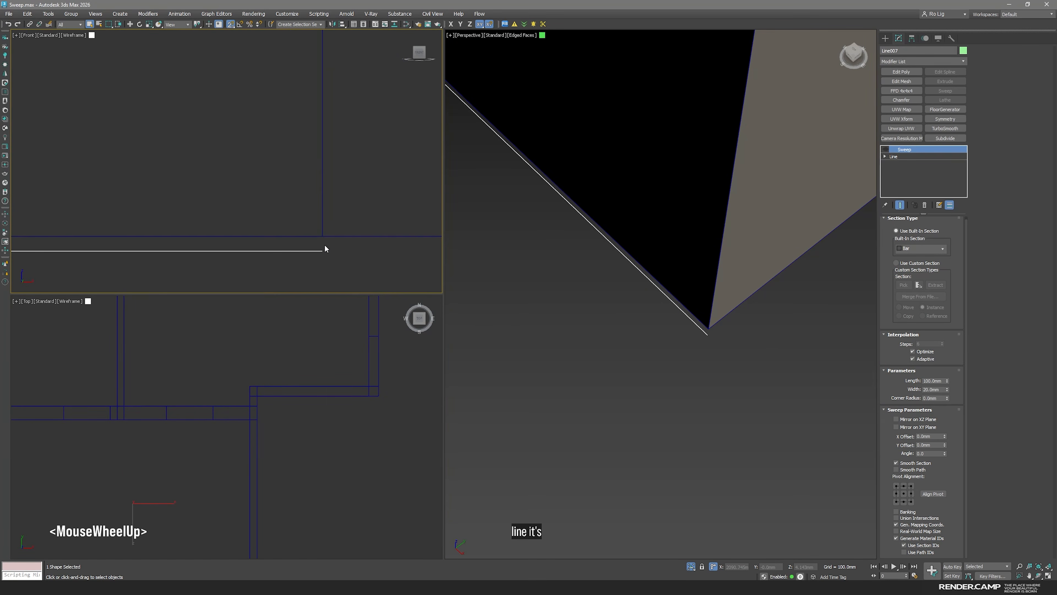
pyautogui.press('w')
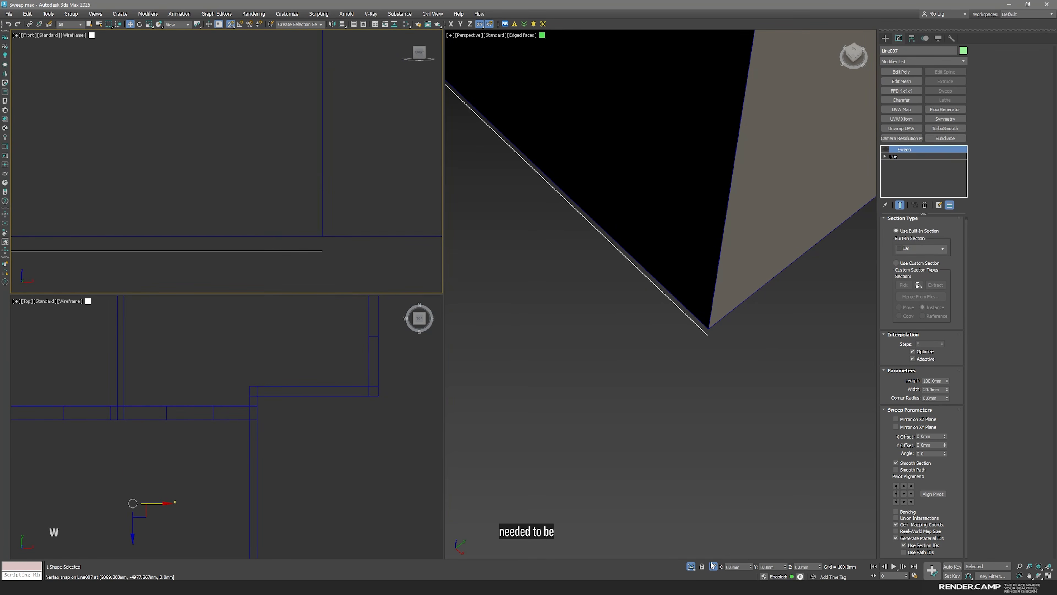
pyautogui.click(714, 567)
pyautogui.scroll(-4, 328, 229)
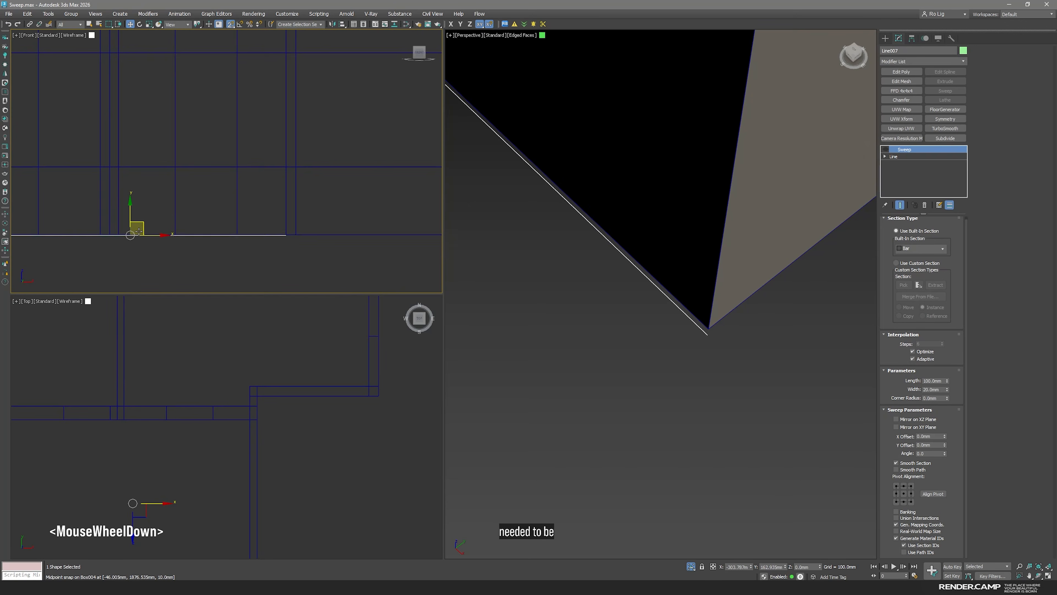
pyautogui.scroll(5, 159, 259)
pyautogui.moveTo(168, 267); pyautogui.dragTo(167, 263)
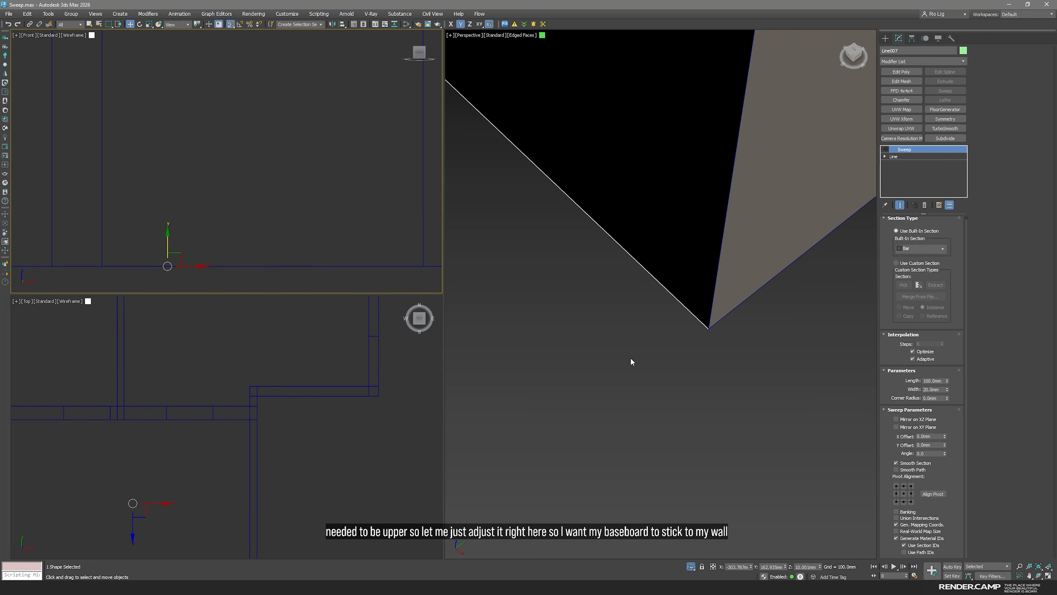
# Turn the Sweep modifier back on and view the bar's end against the wall corner
pyautogui.scroll(3, 630, 361)
pyautogui.moveTo(631, 361); pyautogui.dragTo(600, 388, button='middle')
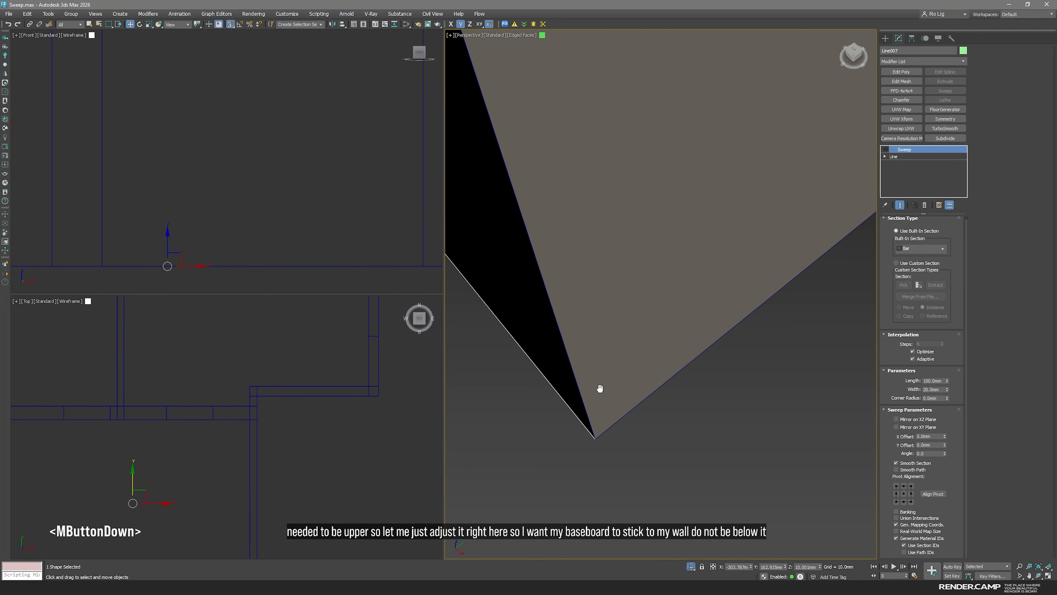
pyautogui.click(885, 150)
pyautogui.scroll(-2, 657, 313)
pyautogui.moveTo(657, 312); pyautogui.dragTo(690, 338, button='middle')
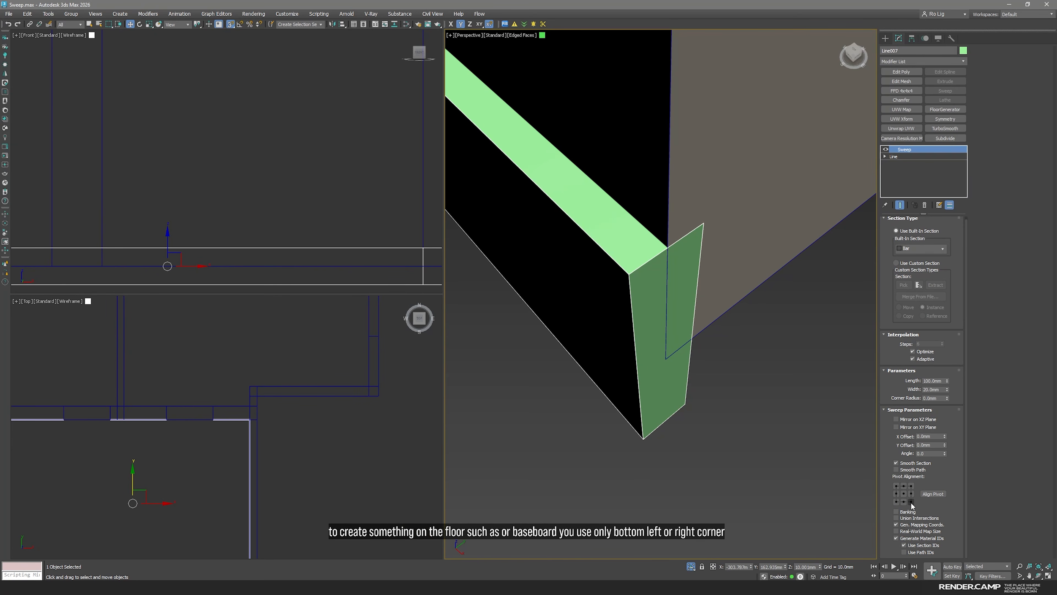
# Try the bottom-left pivot alignment for the swept bar section and check its position at the wall corner
pyautogui.click(933, 494)
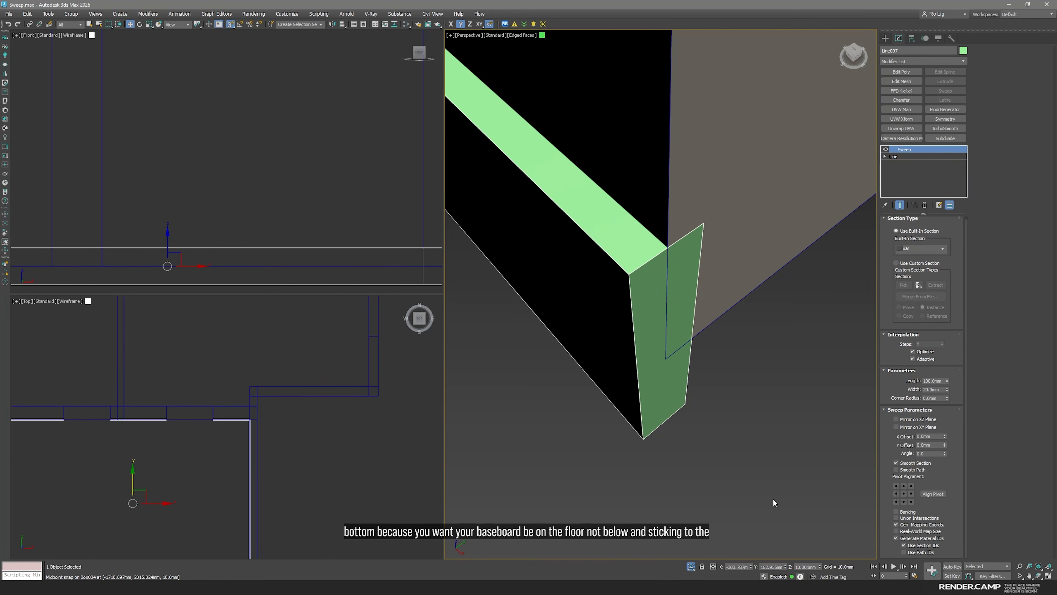
pyautogui.click(897, 502)
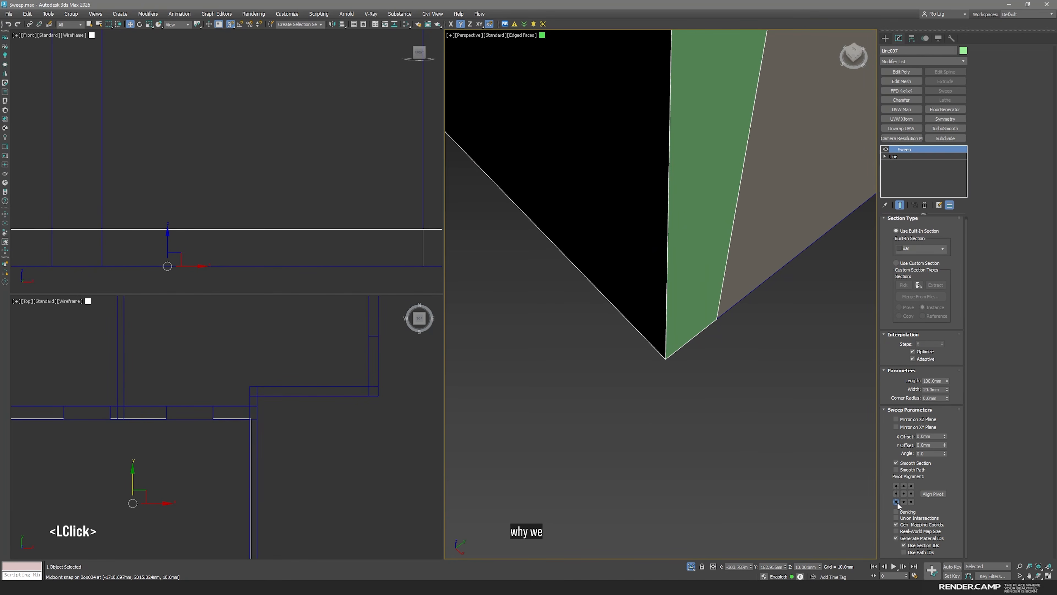
pyautogui.scroll(-2, 667, 259)
pyautogui.moveTo(668, 274); pyautogui.dragTo(681, 351, button='middle')
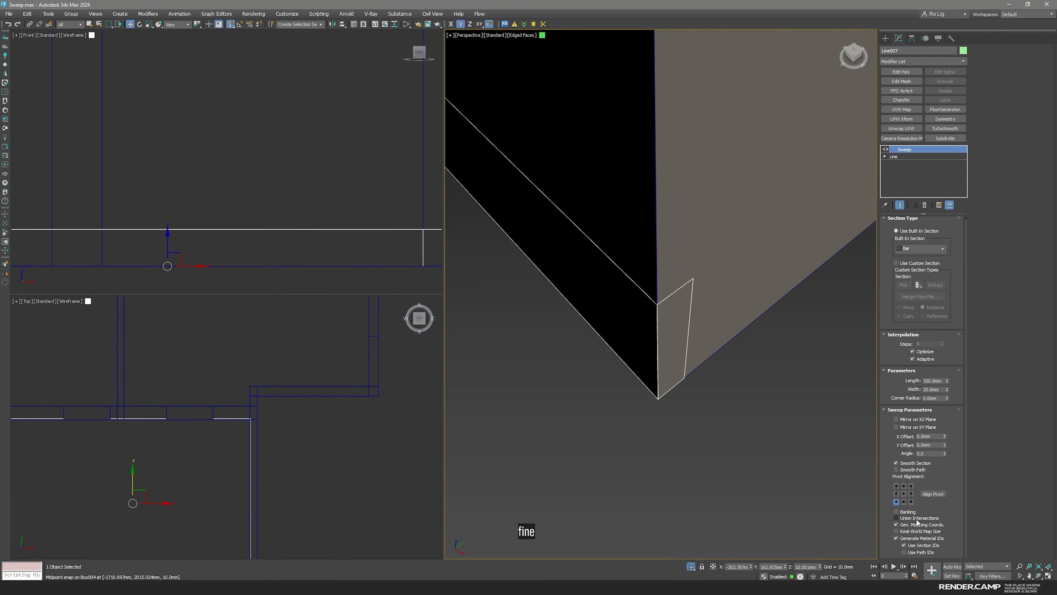
# Set the sweep's pivot alignment to the bottom-right corner and inspect the baseboard against the wall
pyautogui.click(912, 502)
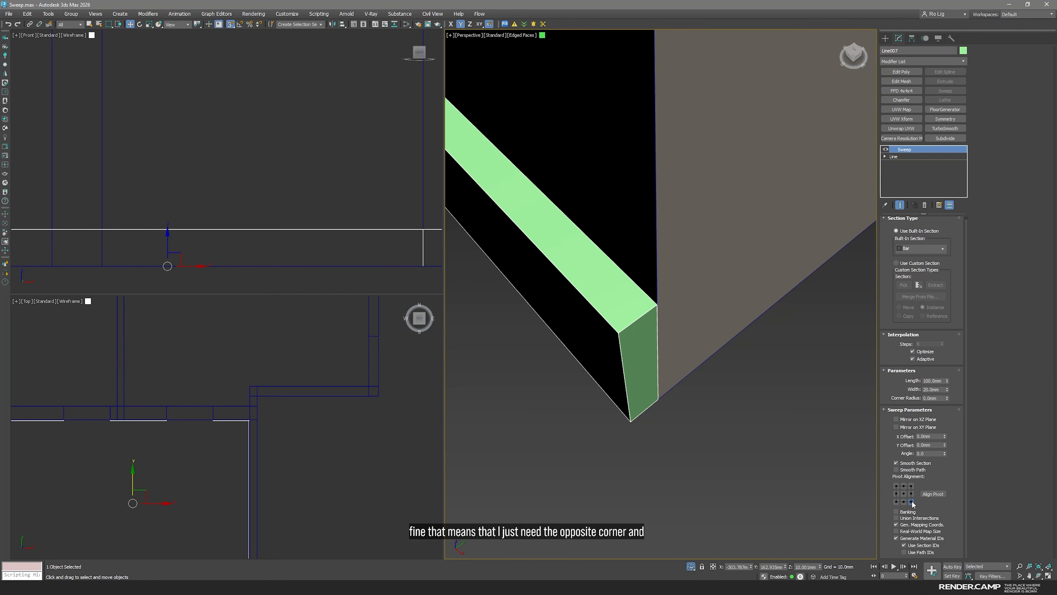
pyautogui.scroll(-3, 617, 354)
pyautogui.keyDown('alt'); pyautogui.moveTo(616, 354); pyautogui.dragTo(668, 411, button='middle'); pyautogui.keyUp('alt')
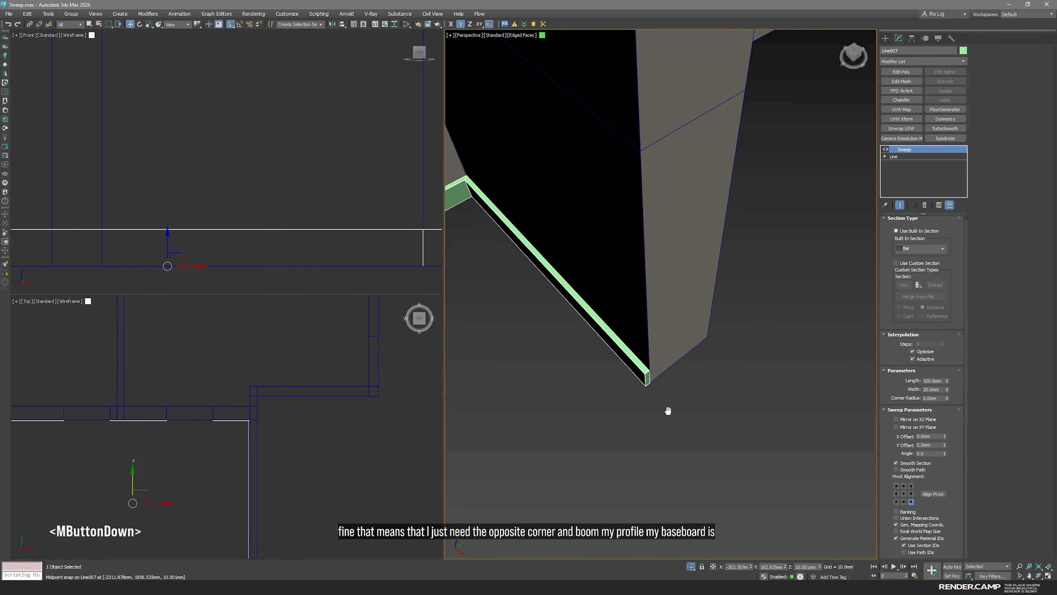
pyautogui.scroll(4, 647, 386)
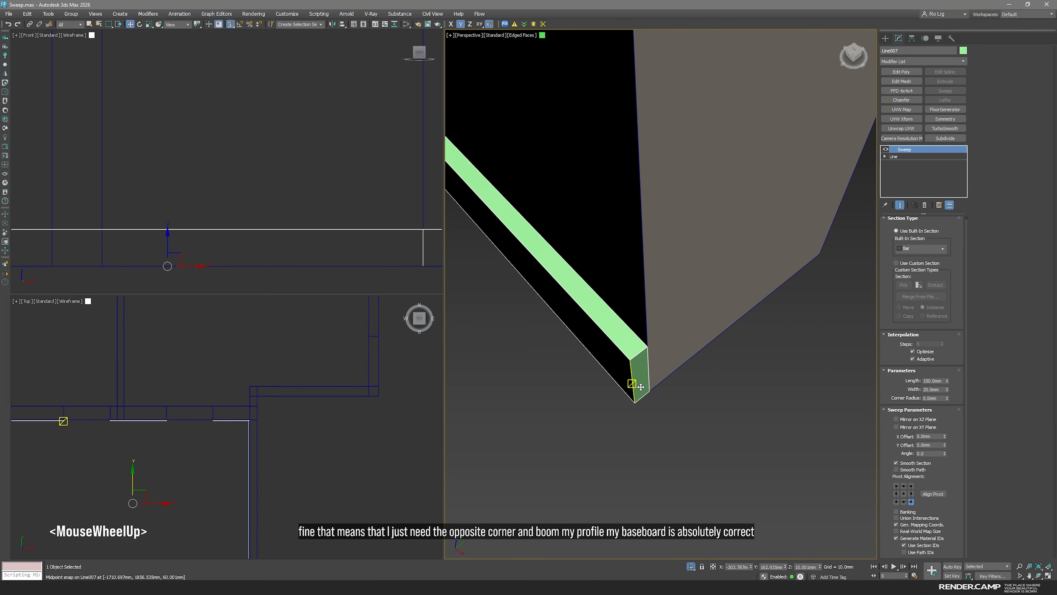
# Enable Real-World Map Size for the sweep, inspect the baseboard's shading at the corners, and turn off Smooth Path
pyautogui.click(945, 446)
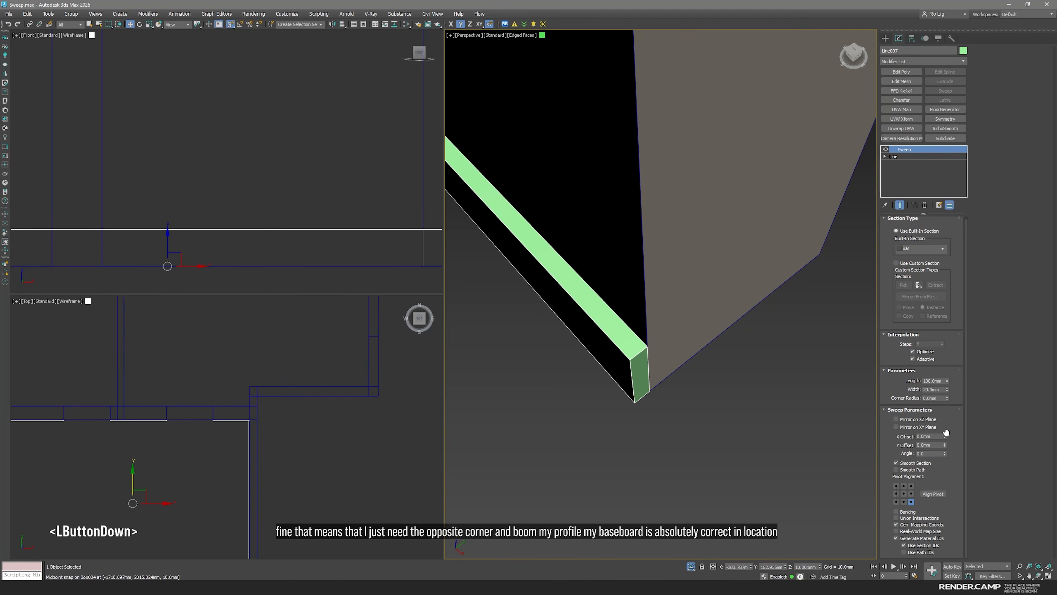
pyautogui.click(897, 532)
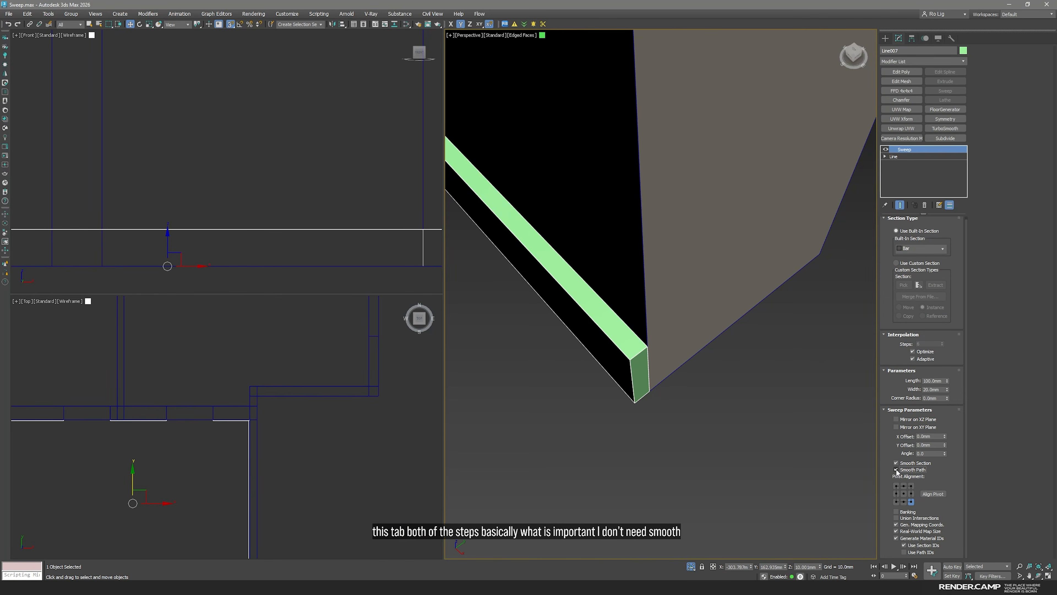
pyautogui.scroll(-3, 578, 314)
pyautogui.moveTo(579, 314); pyautogui.dragTo(698, 361, button='middle')
pyautogui.press('space')
pyautogui.scroll(-2, 616, 358)
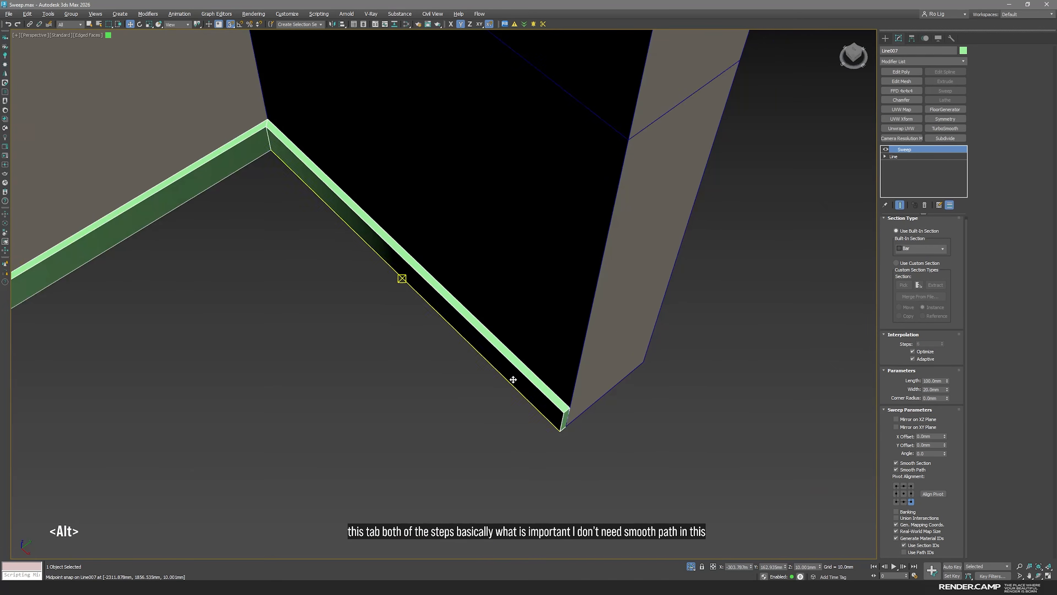
pyautogui.keyDown('alt'); pyautogui.moveTo(512, 378); pyautogui.dragTo(516, 359, button='middle'); pyautogui.keyUp('alt')
pyautogui.scroll(-2, 506, 368)
pyautogui.moveTo(465, 399); pyautogui.dragTo(512, 295, button='middle')
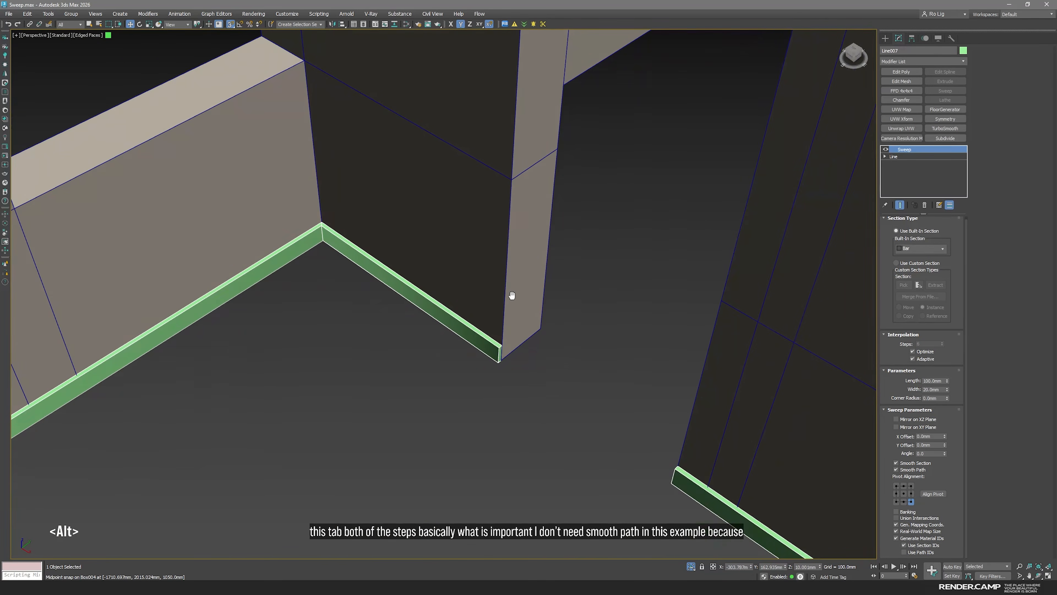
pyautogui.moveTo(550, 396); pyautogui.dragTo(530, 334, button='middle')
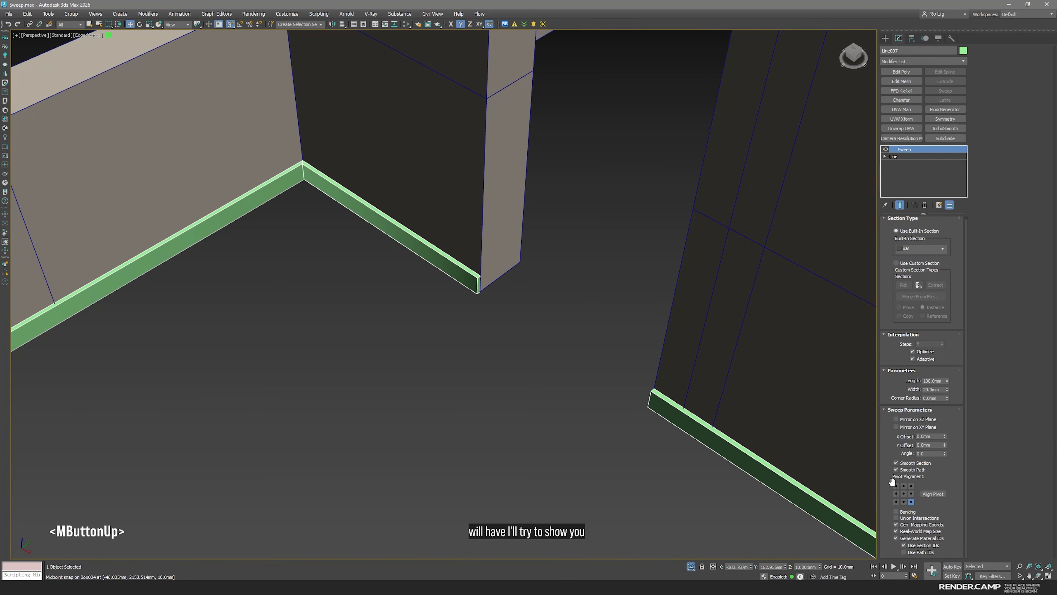
pyautogui.doubleClick(896, 469)
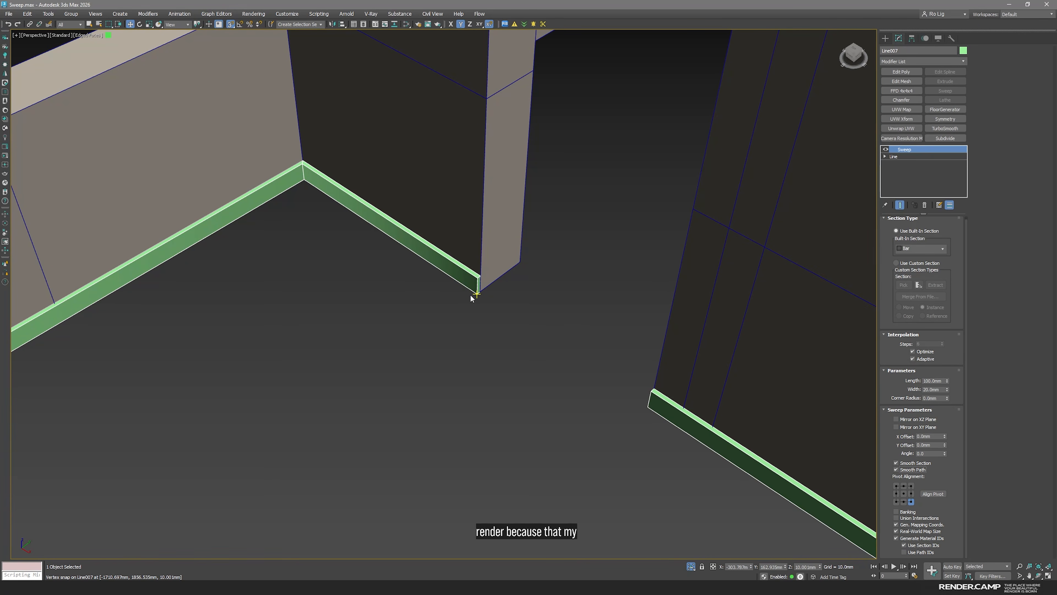
pyautogui.click(919, 474)
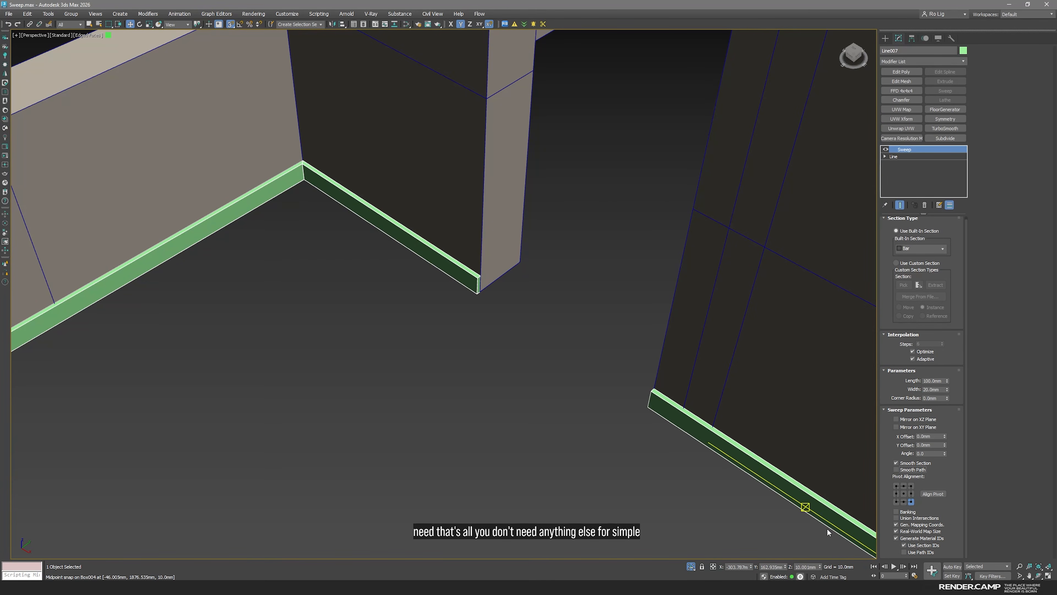
# Exit isolation to bring back the floor and doors, and examine the baseboard's end at the door frame
pyautogui.click(691, 567)
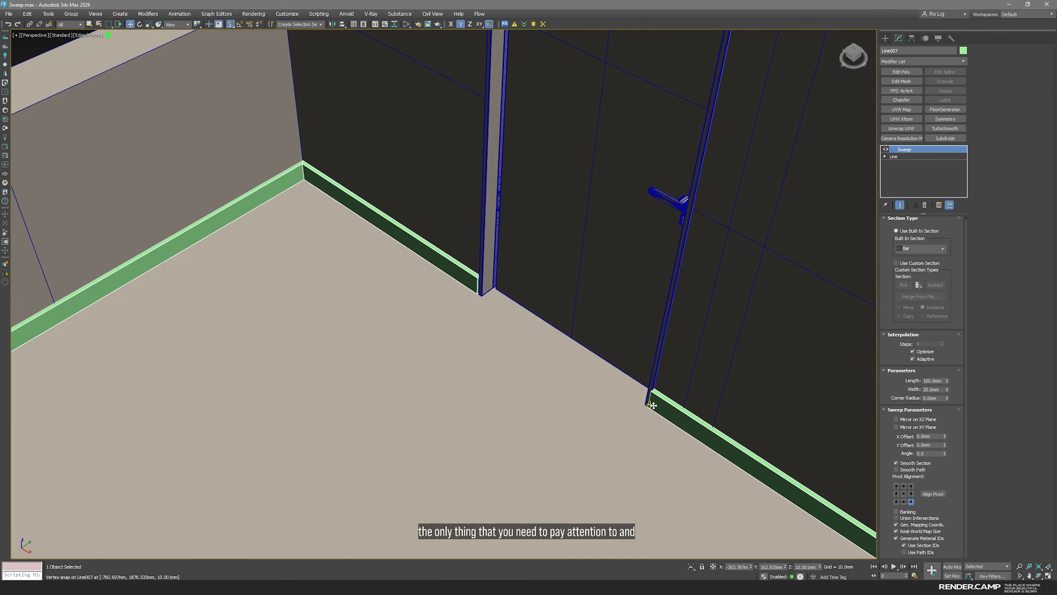
pyautogui.scroll(2, 662, 387)
pyautogui.scroll(2, 654, 385)
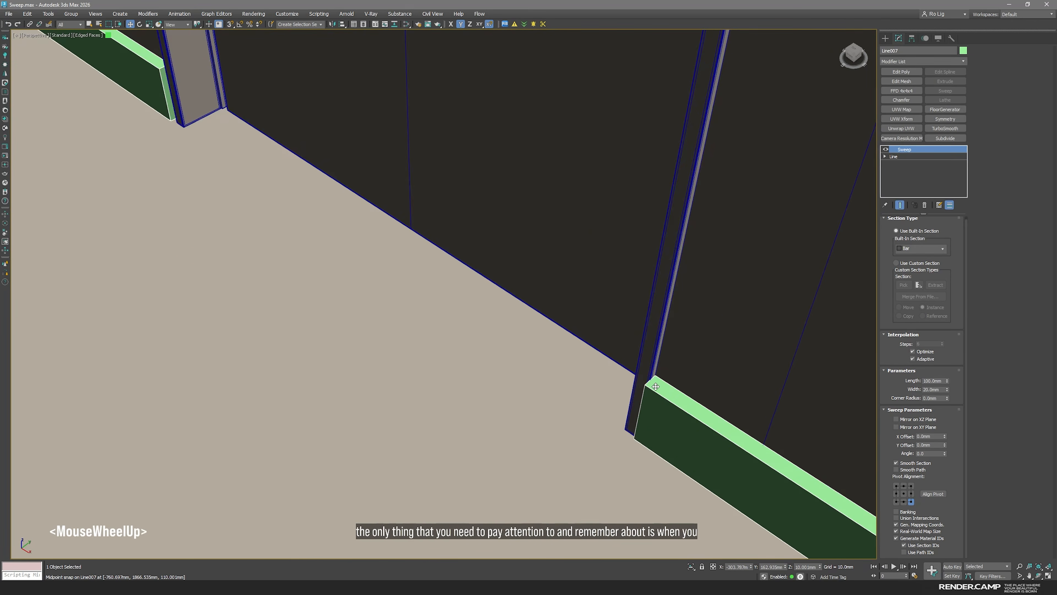
pyautogui.scroll(-1, 654, 385)
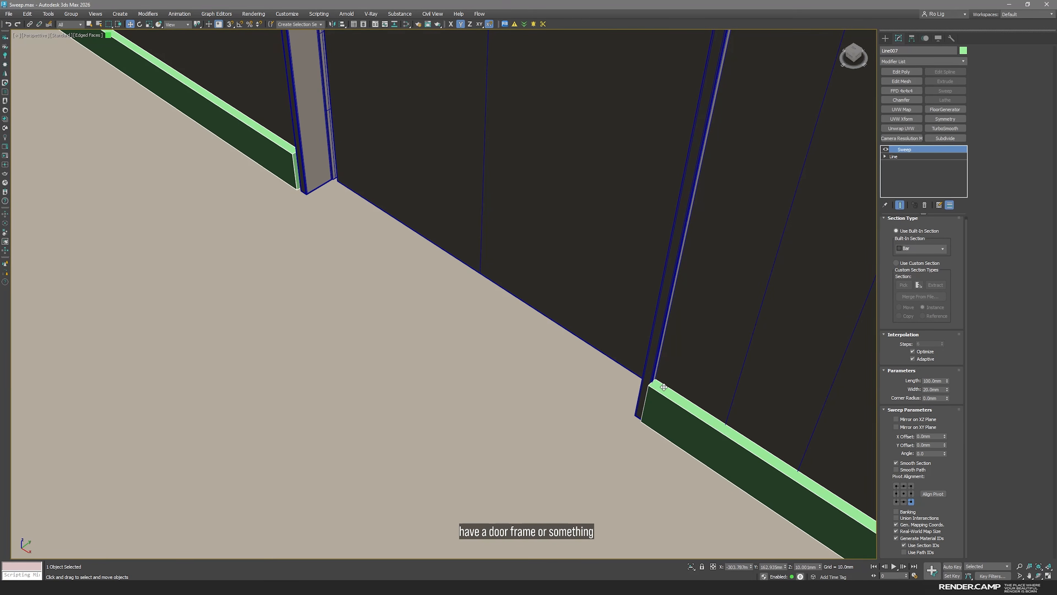
pyautogui.scroll(1, 655, 386)
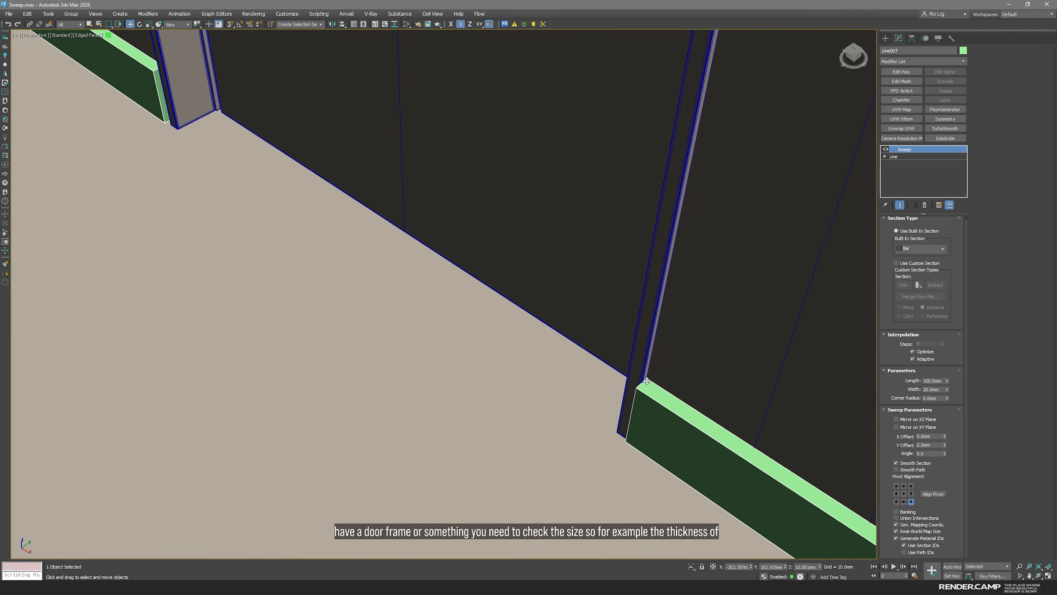
# Try a bar section width of 15 mm, and reduce the width to 10 mm to suit the door frame
pyautogui.click(937, 389)
pyautogui.write('15')
pyautogui.press('Return')
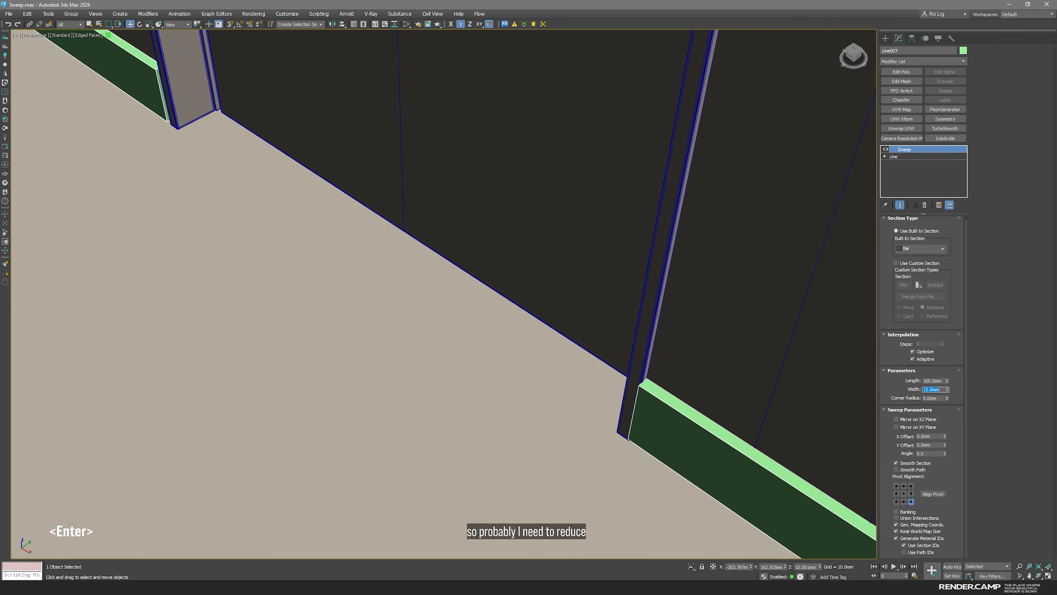
pyautogui.write('10')
pyautogui.press('Return')
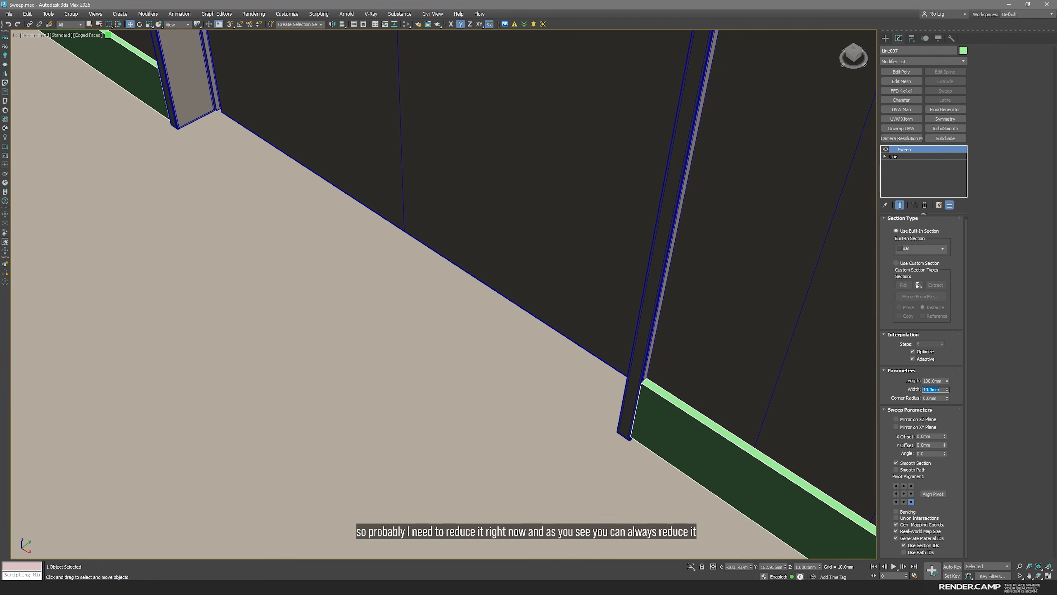
# Deselect the baseboard and reselect it near the door in the top view
pyautogui.scroll(-10, 770, 457)
pyautogui.click(771, 459)
pyautogui.press('space')
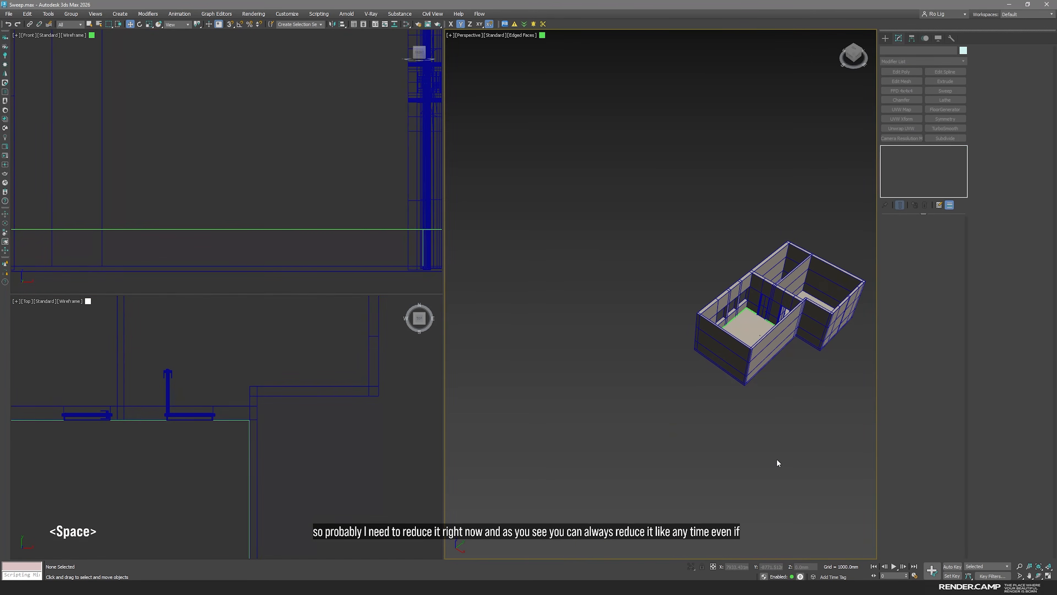
pyautogui.click(321, 470)
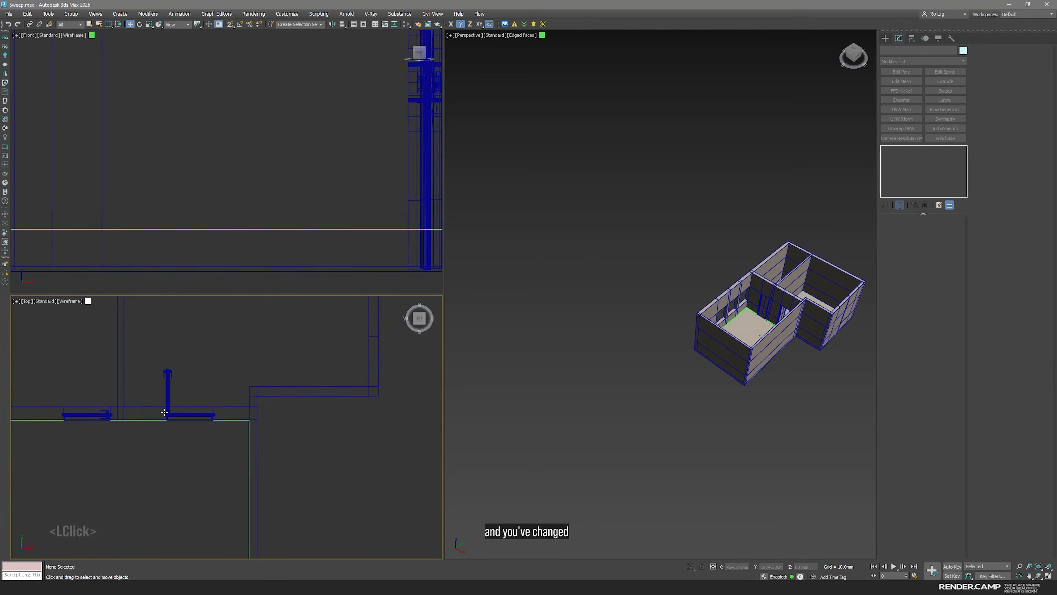
pyautogui.scroll(5, 222, 432)
pyautogui.scroll(2, 347, 360)
pyautogui.click(370, 372)
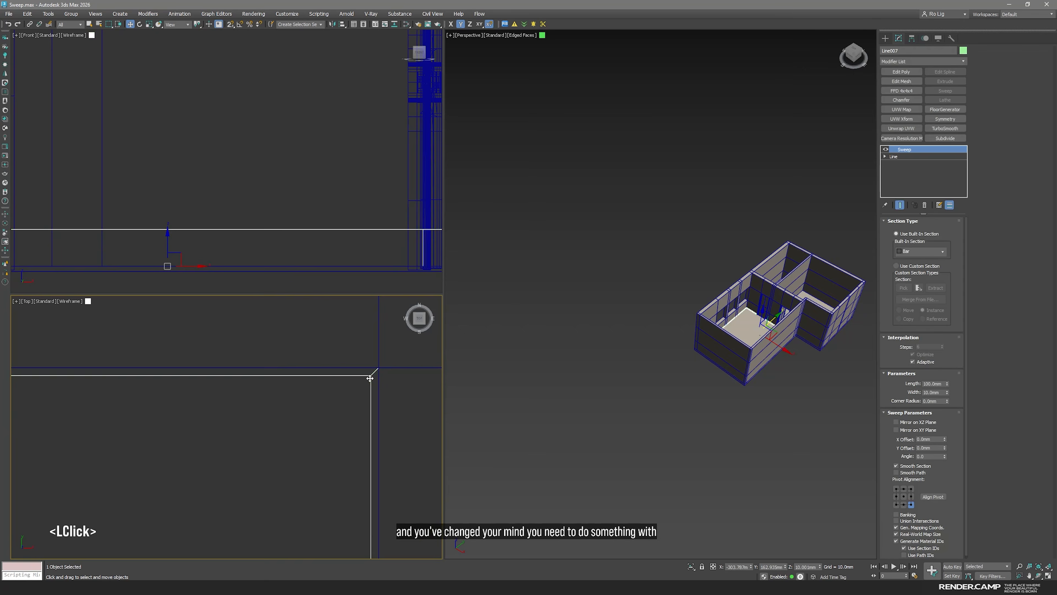
# Try shortening the baseboard by moving the path's lower vertices up in the top view, and return to the Sweep level
pyautogui.scroll(-5, 276, 441)
pyautogui.scroll(-4, 275, 440)
pyautogui.moveTo(307, 444); pyautogui.dragTo(279, 409, button='middle')
pyautogui.moveTo(802, 293); pyautogui.dragTo(612, 525, button='middle')
pyautogui.scroll(6, 749, 310)
pyautogui.scroll(3, 613, 525)
pyautogui.click(894, 156)
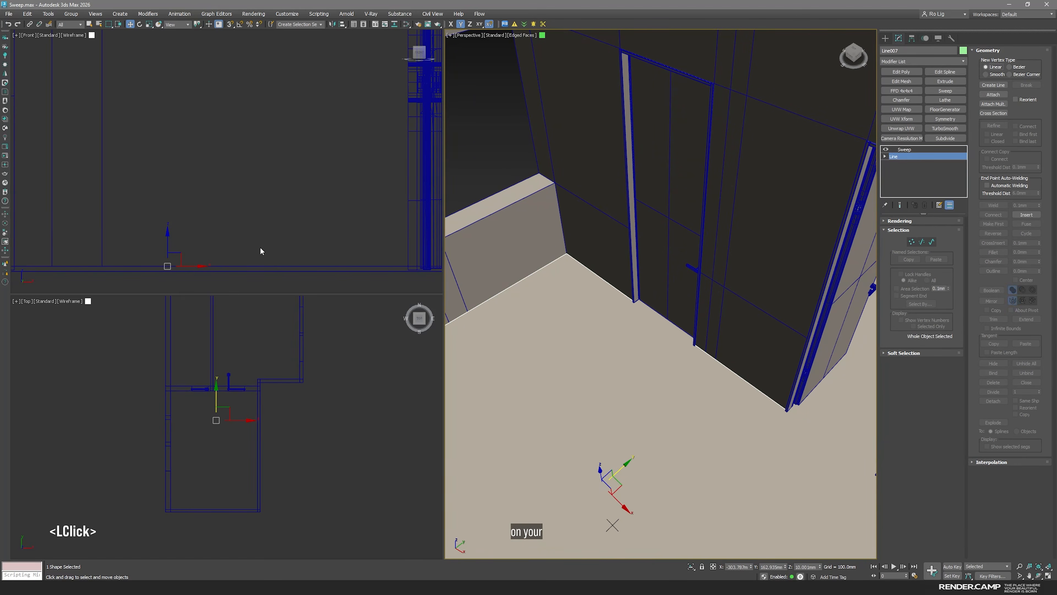
pyautogui.click(241, 418)
pyautogui.press('1')
pyautogui.moveTo(305, 541); pyautogui.dragTo(162, 403)
pyautogui.click(909, 156)
pyautogui.click(905, 149)
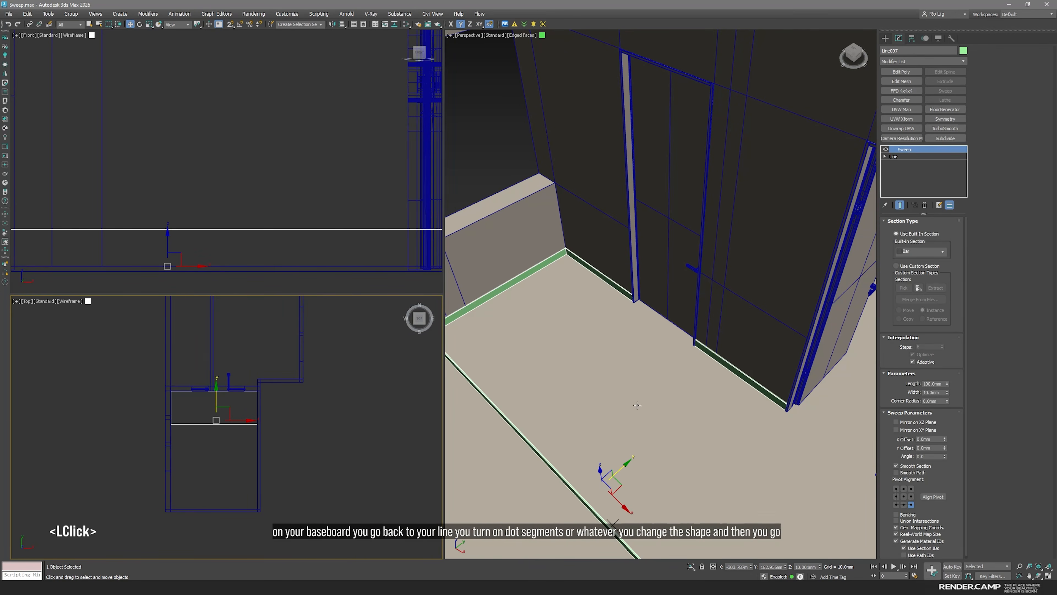
# Undo the vertex move on the baseboard path
pyautogui.scroll(-3, 637, 413)
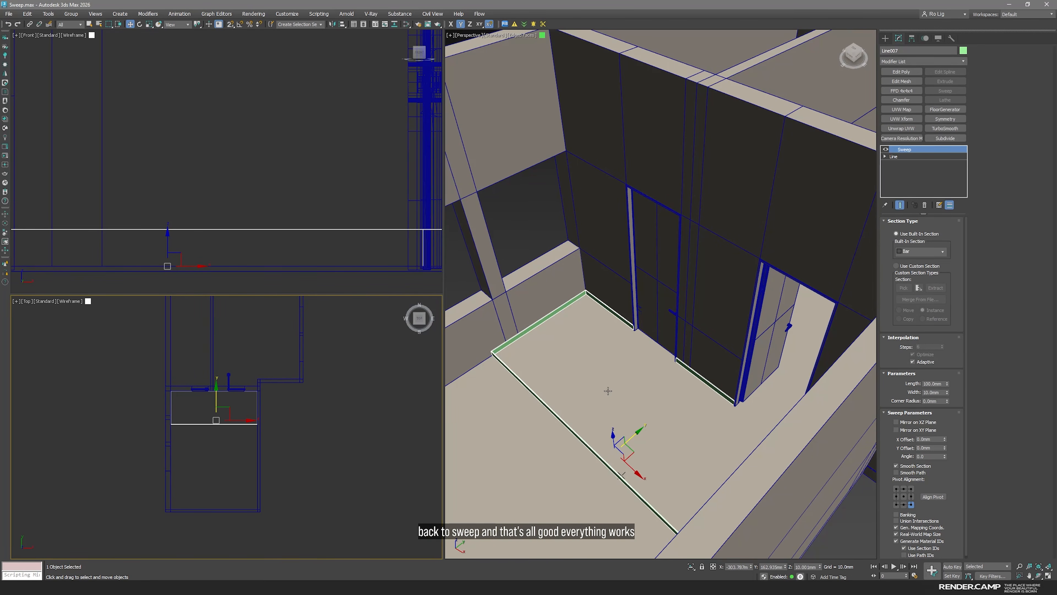
pyautogui.middleClick(689, 337)
pyautogui.click(8, 25)
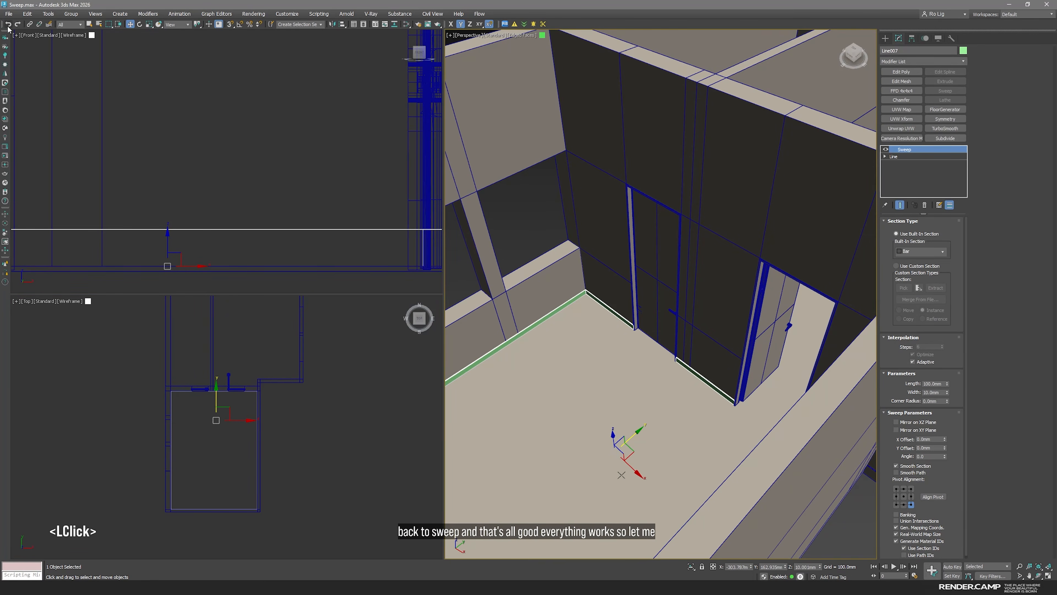
# Offset the baseboard line's end vertex beside the closed door's frame by 1 mm along X
pyautogui.middleClick(681, 413)
pyautogui.hotkey('alt', 'w')
pyautogui.scroll(5, 448, 415)
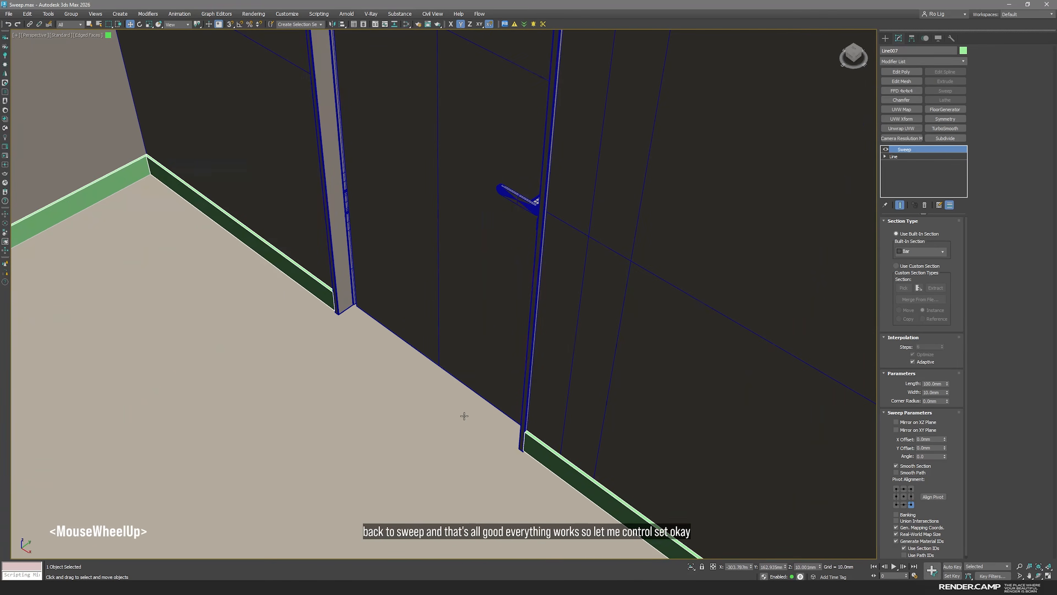
pyautogui.click(898, 156)
pyautogui.press('1')
pyautogui.click(524, 448)
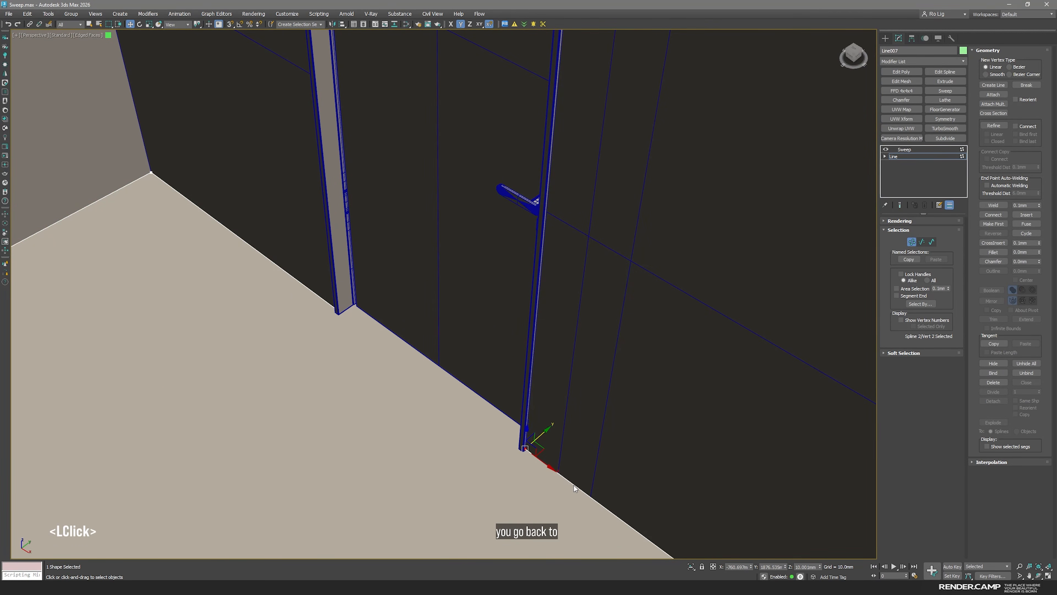
pyautogui.press('space')
pyautogui.scroll(6, 148, 383)
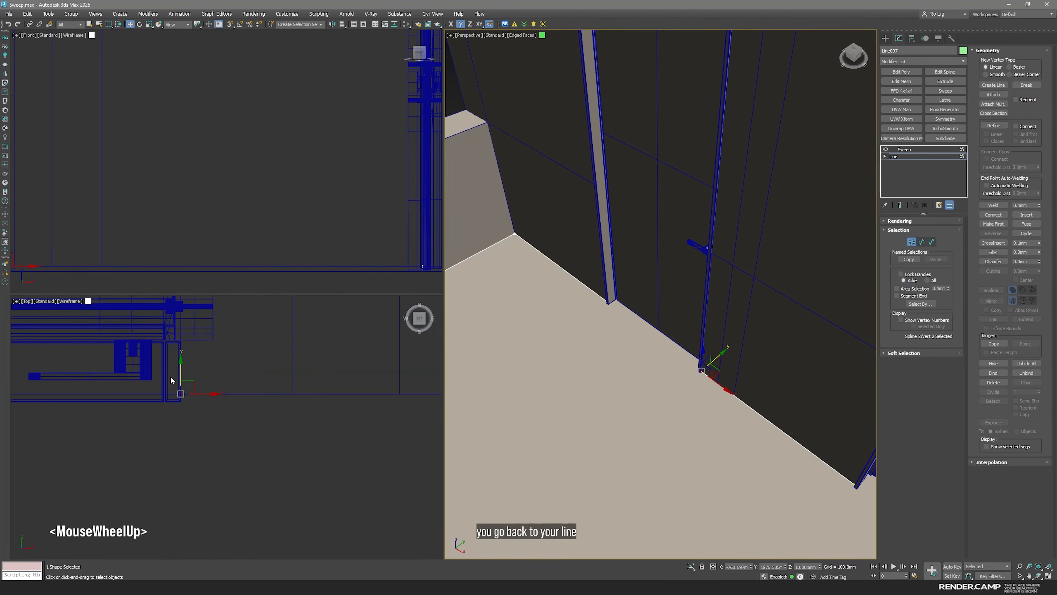
pyautogui.click(713, 566)
pyautogui.doubleClick(736, 567)
pyautogui.write('1')
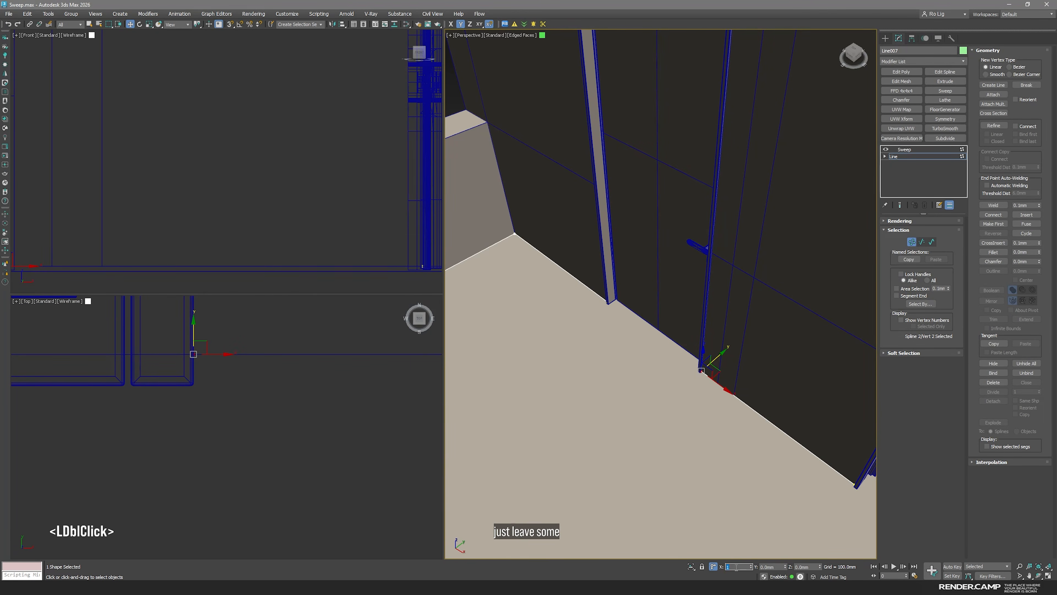
pyautogui.press('Return')
# Offset the line's end vertex at the neighbouring door frame by -2 mm along X
pyautogui.scroll(-5, 572, 517)
pyautogui.scroll(-3, 297, 466)
pyautogui.moveTo(257, 427); pyautogui.dragTo(368, 410, button='middle')
pyautogui.scroll(-3, 122, 401)
pyautogui.moveTo(122, 400); pyautogui.dragTo(335, 422, button='middle')
pyautogui.moveTo(93, 414); pyautogui.dragTo(328, 424, button='middle')
pyautogui.scroll(-2, 328, 424)
pyautogui.scroll(5, 328, 424)
pyautogui.moveTo(298, 403); pyautogui.dragTo(339, 445)
pyautogui.click(736, 566)
pyautogui.write('-2')
pyautogui.press('Return')
# Return to the Sweep level and inspect the baseboard between the two door frames
pyautogui.click(917, 157)
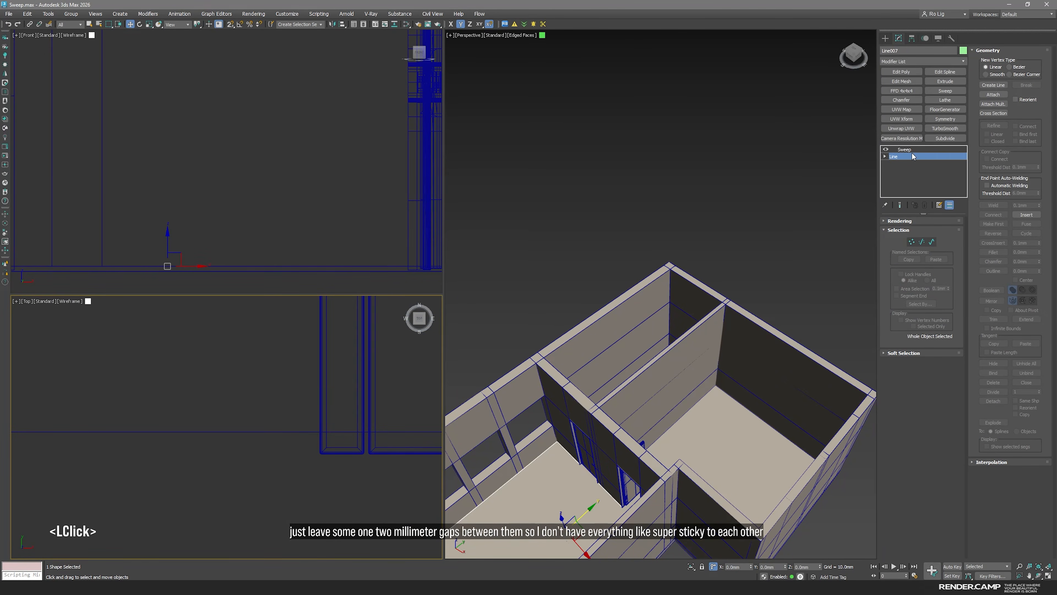
pyautogui.click(906, 150)
pyautogui.moveTo(646, 410); pyautogui.dragTo(701, 324, button='middle')
pyautogui.press('space')
pyautogui.scroll(8, 421, 494)
pyautogui.moveTo(475, 475); pyautogui.dragTo(529, 390, button='middle')
pyautogui.moveTo(299, 371); pyautogui.dragTo(582, 426, button='middle')
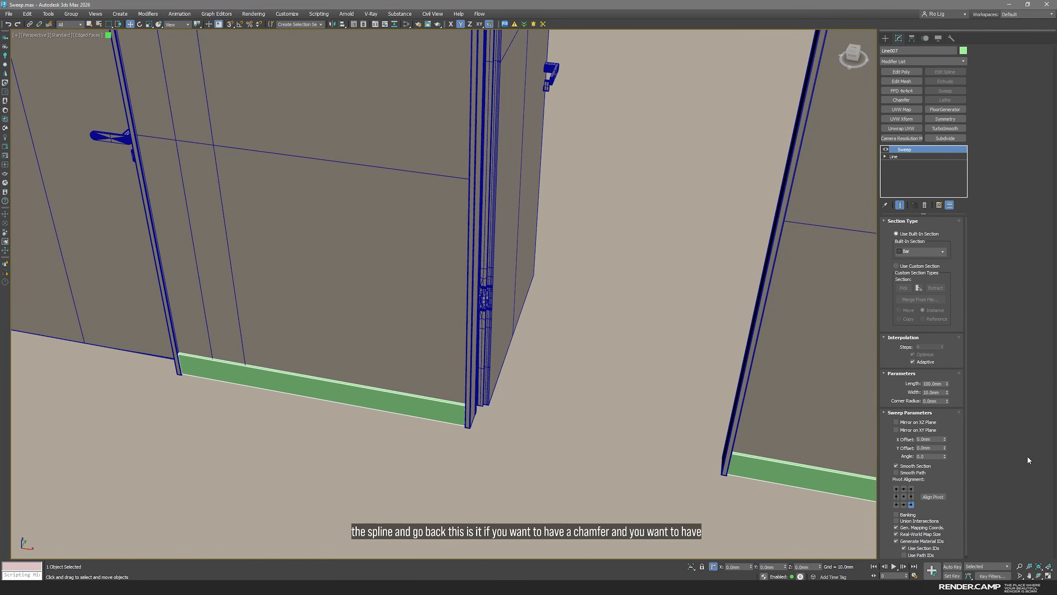
# Try a 2 mm corner radius on the bar section, inspect the edge, and reset the radius to 0
pyautogui.click(935, 400)
pyautogui.write('2')
pyautogui.press('Return')
pyautogui.scroll(5, 481, 409)
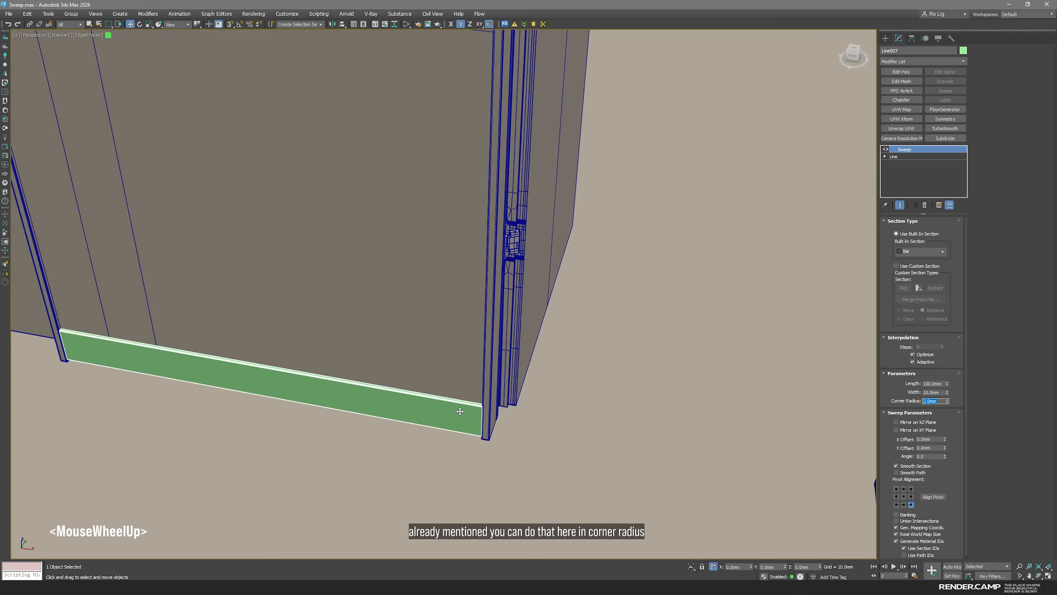
pyautogui.scroll(-5, 483, 410)
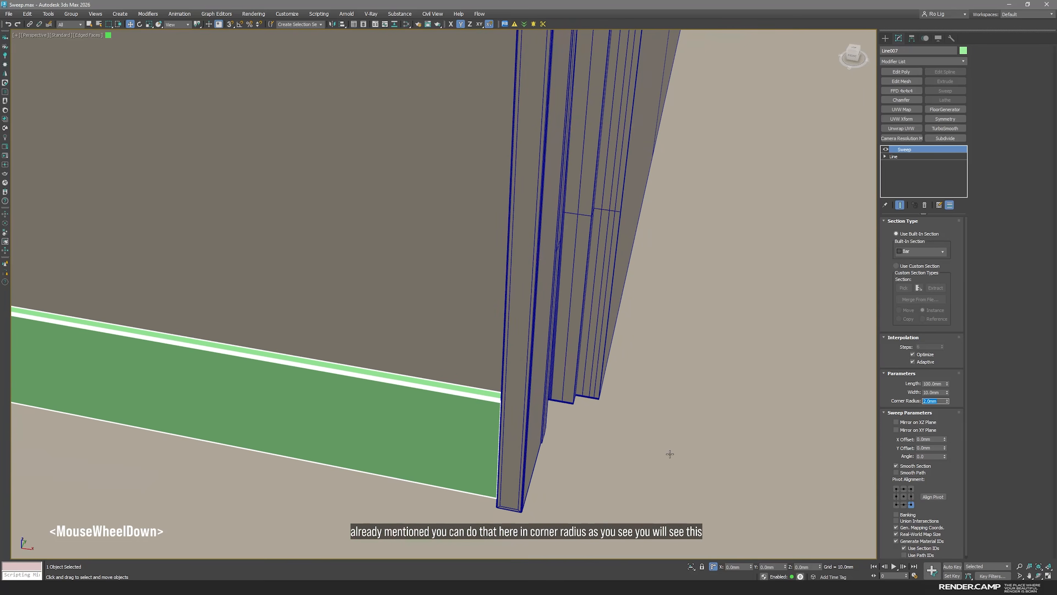
pyautogui.write('0')
pyautogui.press('Return')
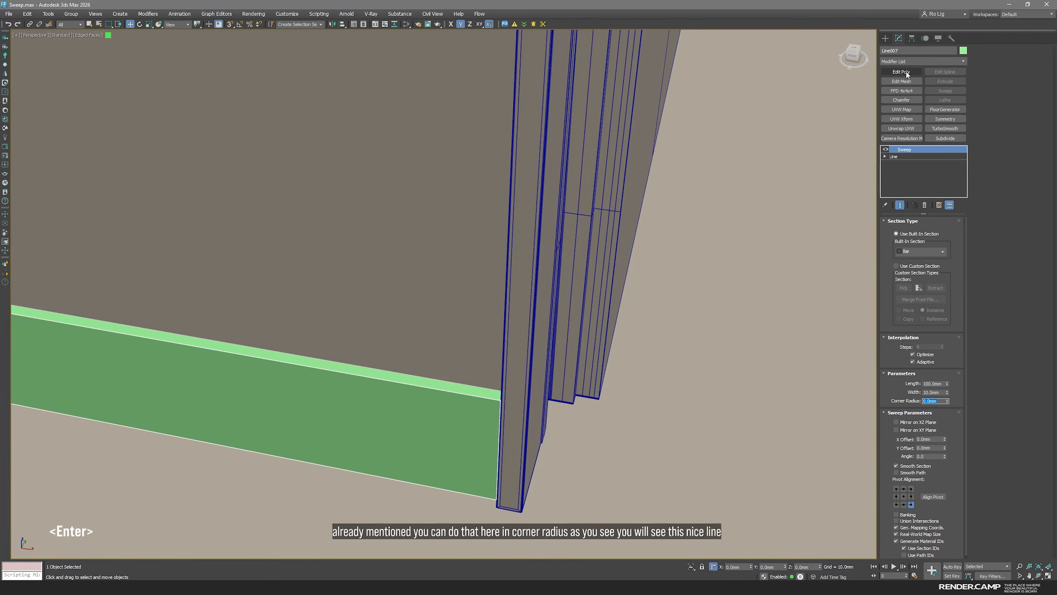
# Try a Chamfer modifier on the swept baseboard and remove it again
pyautogui.click(906, 100)
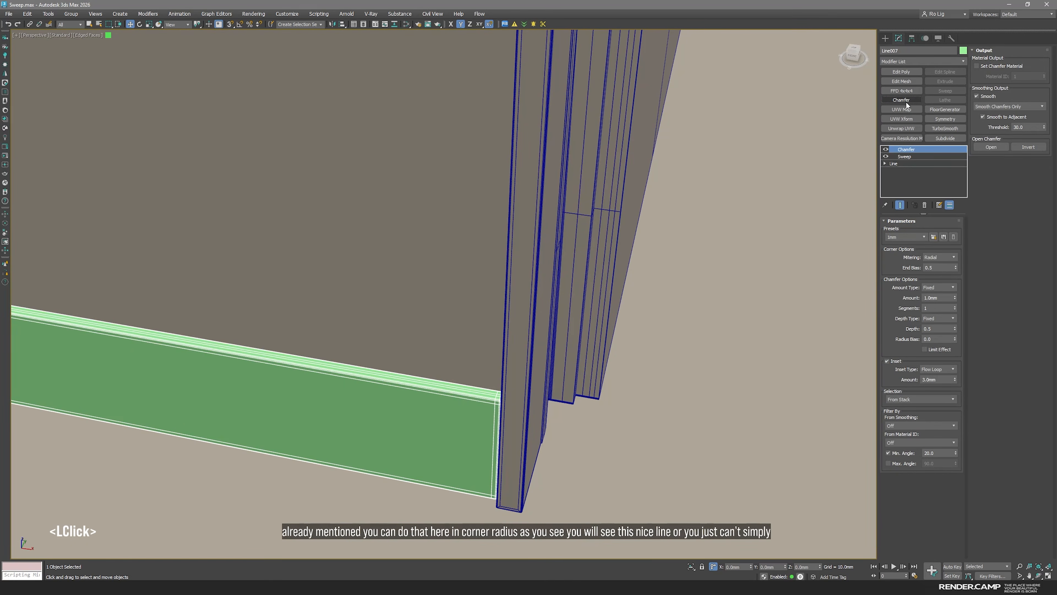
pyautogui.click(925, 204)
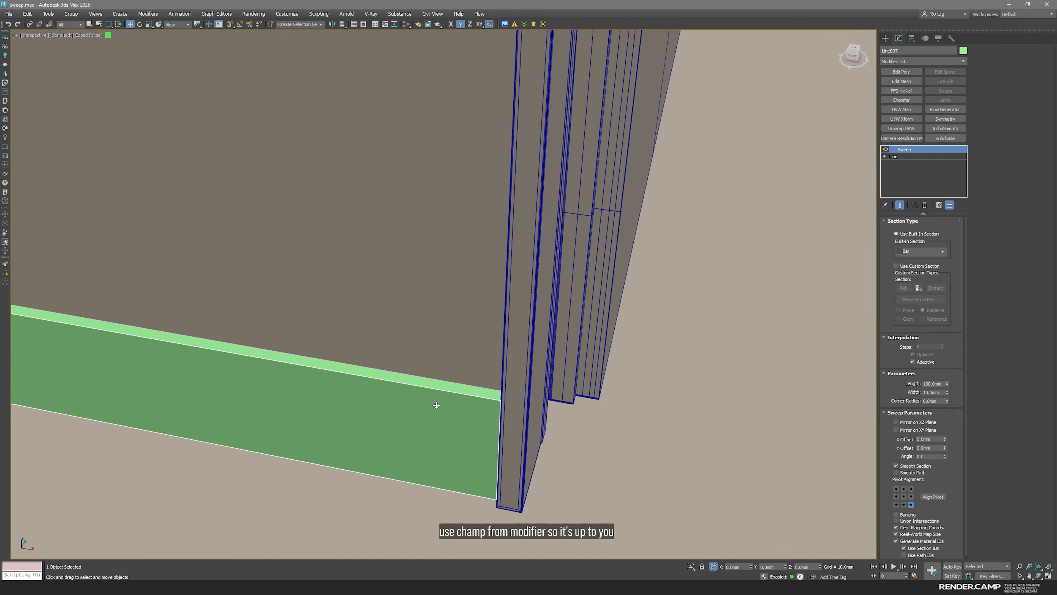
pyautogui.scroll(-3, 406, 423)
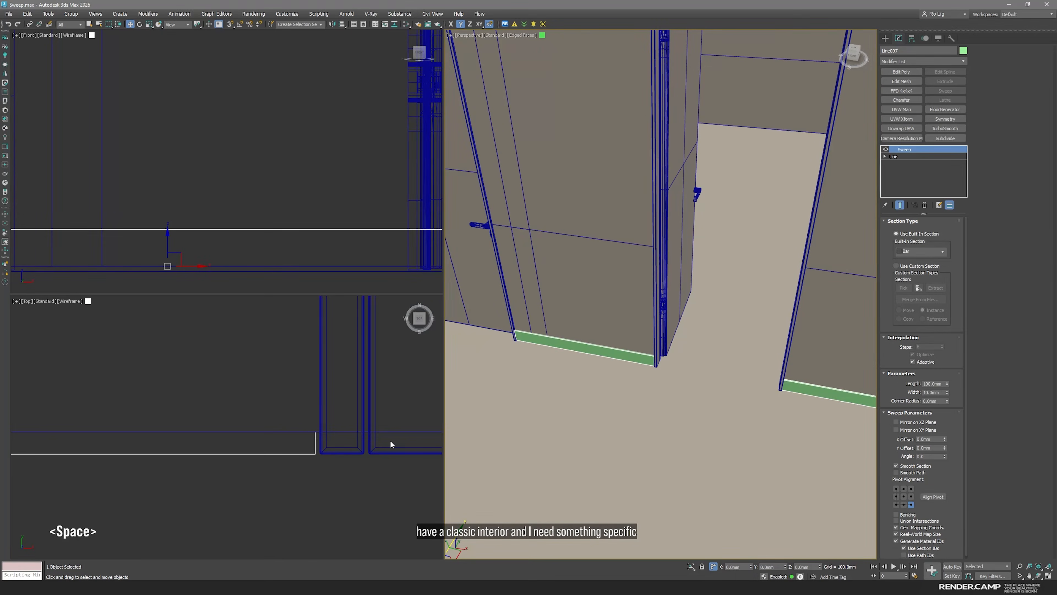
# Merge the file of ready-made moulding profile splines into the scene and place them beside the room's plan
pyautogui.middleClick(304, 453)
pyautogui.scroll(-3, 304, 453)
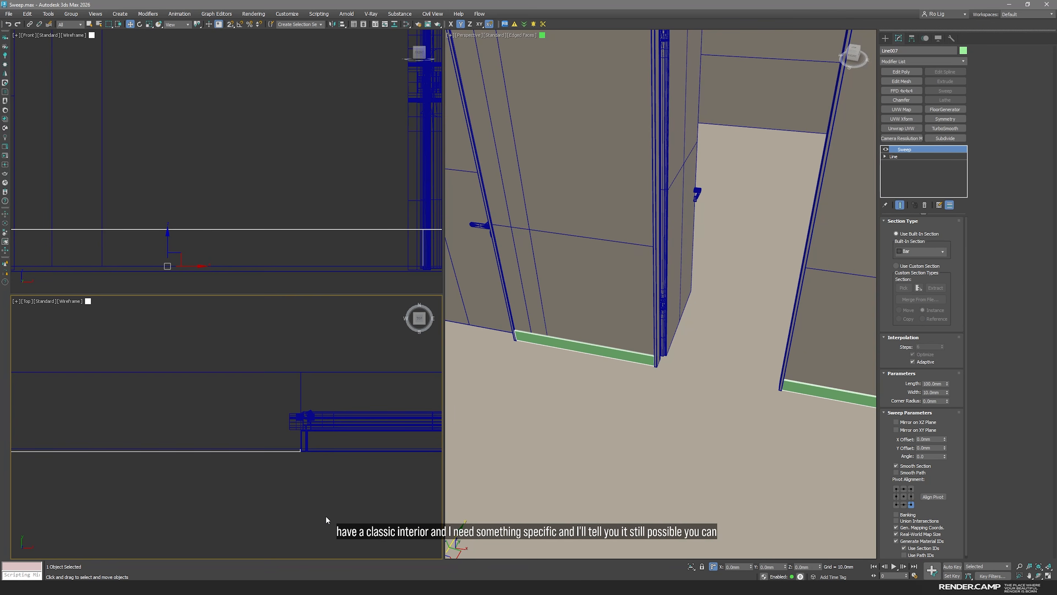
pyautogui.click(316, 516)
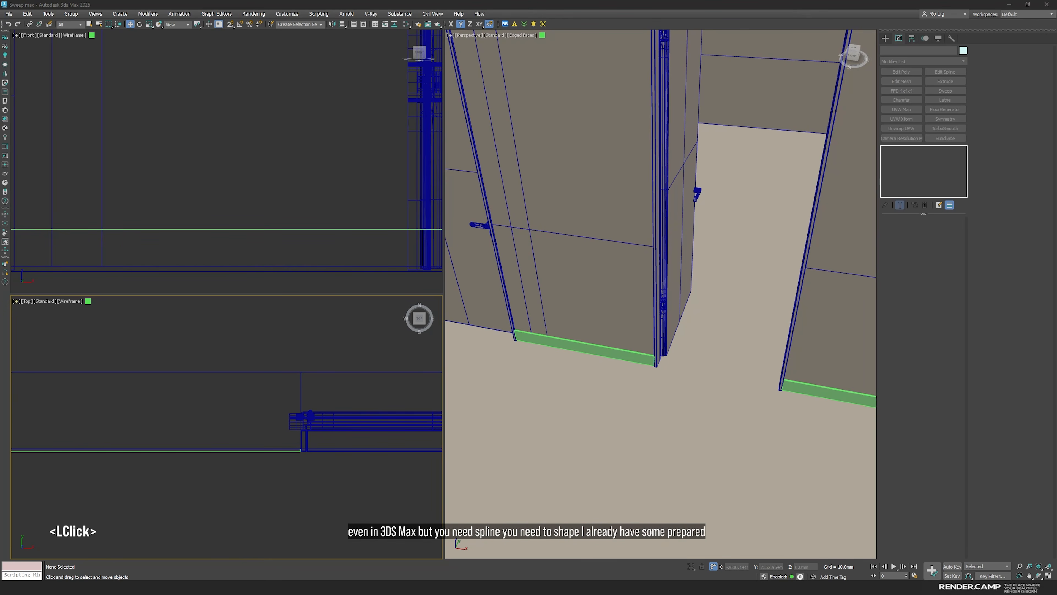
pyautogui.moveTo(0, 367); pyautogui.dragTo(269, 367)
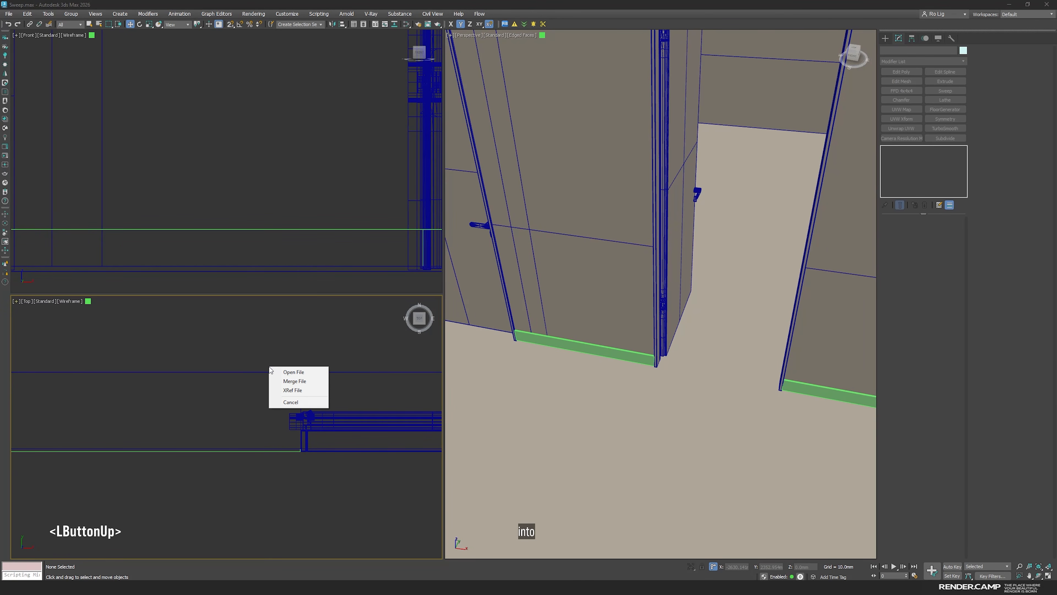
pyautogui.click(322, 385)
pyautogui.scroll(-3, 250, 387)
pyautogui.scroll(3, 250, 387)
pyautogui.click(112, 367)
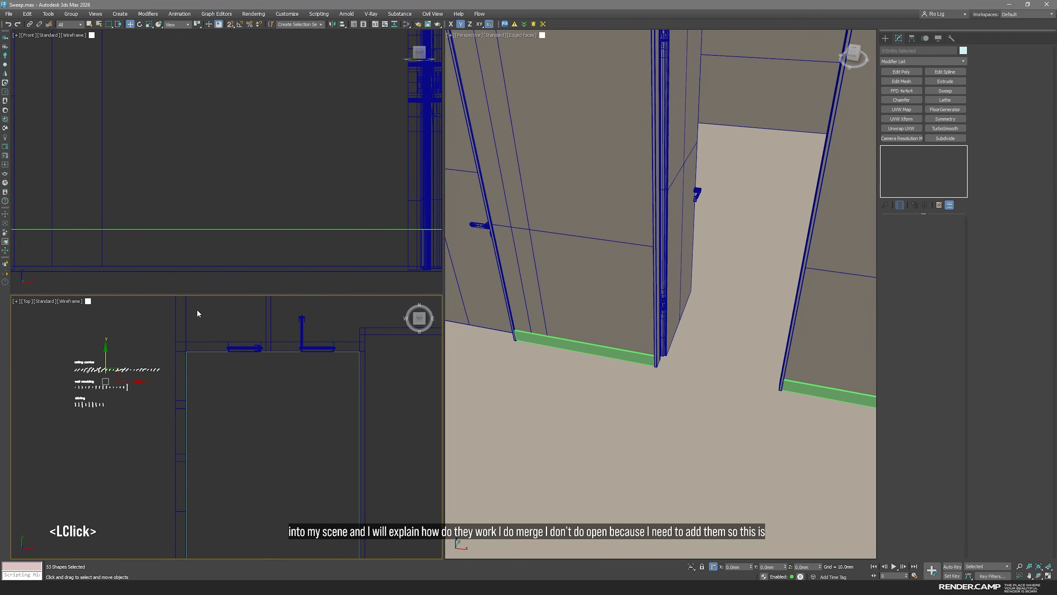
# Examine the merged ceiling cornice, wall moulding and skirting profiles, including one individual skirting spline, and clear the selection
pyautogui.moveTo(98, 385); pyautogui.dragTo(244, 428, button='middle')
pyautogui.scroll(4, 244, 424)
pyautogui.scroll(1, 206, 467)
pyautogui.moveTo(204, 463); pyautogui.dragTo(150, 420, button='middle')
pyautogui.scroll(-1, 150, 420)
pyautogui.click(286, 468)
pyautogui.scroll(-2, 276, 446)
pyautogui.moveTo(278, 446); pyautogui.dragTo(269, 465, button='middle')
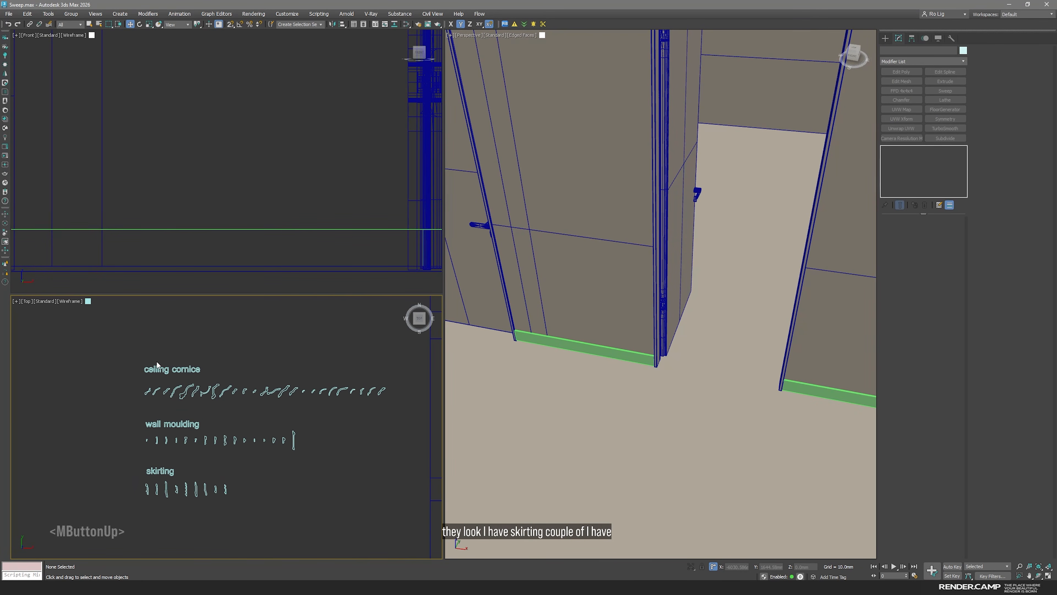
pyautogui.click(307, 515)
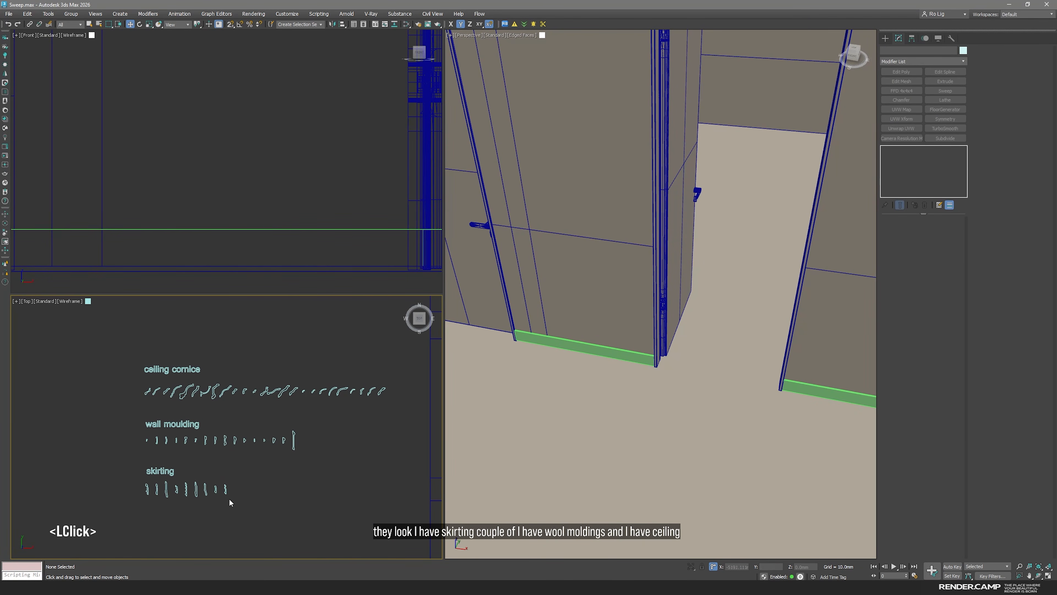
pyautogui.scroll(5, 186, 498)
pyautogui.click(196, 486)
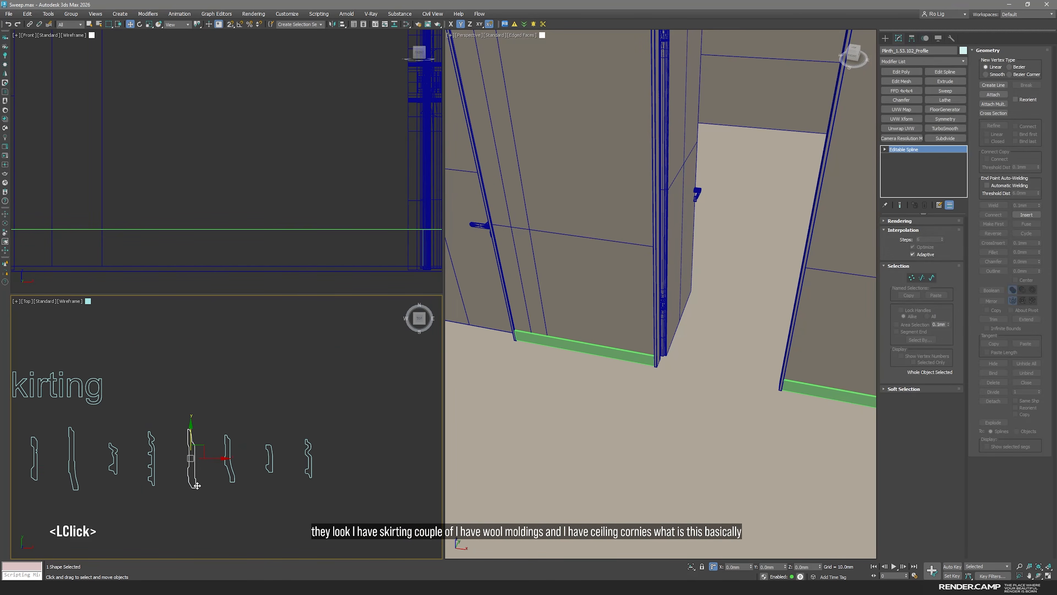
pyautogui.click(284, 506)
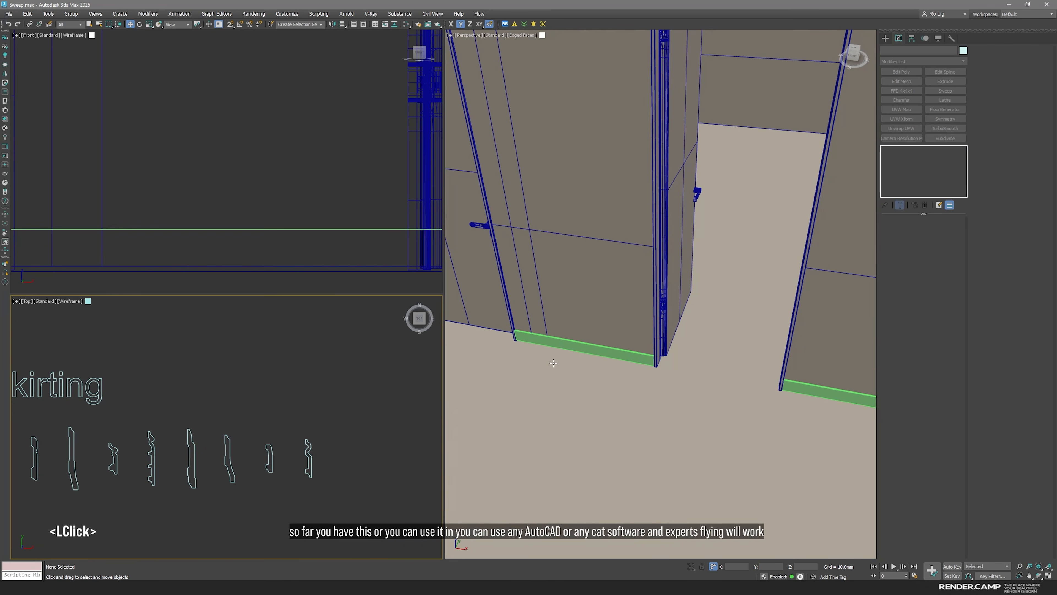
# Switch the baseboard's Sweep to a custom section and pick the last skirting profile, Plinth_1.53.109, as an instance
pyautogui.click(610, 352)
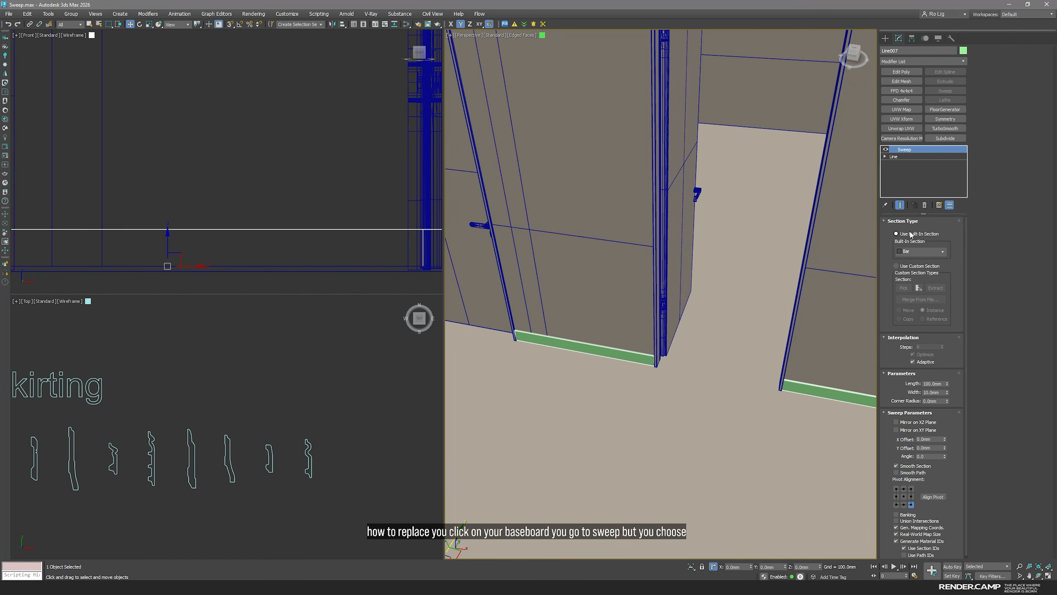
pyautogui.click(899, 266)
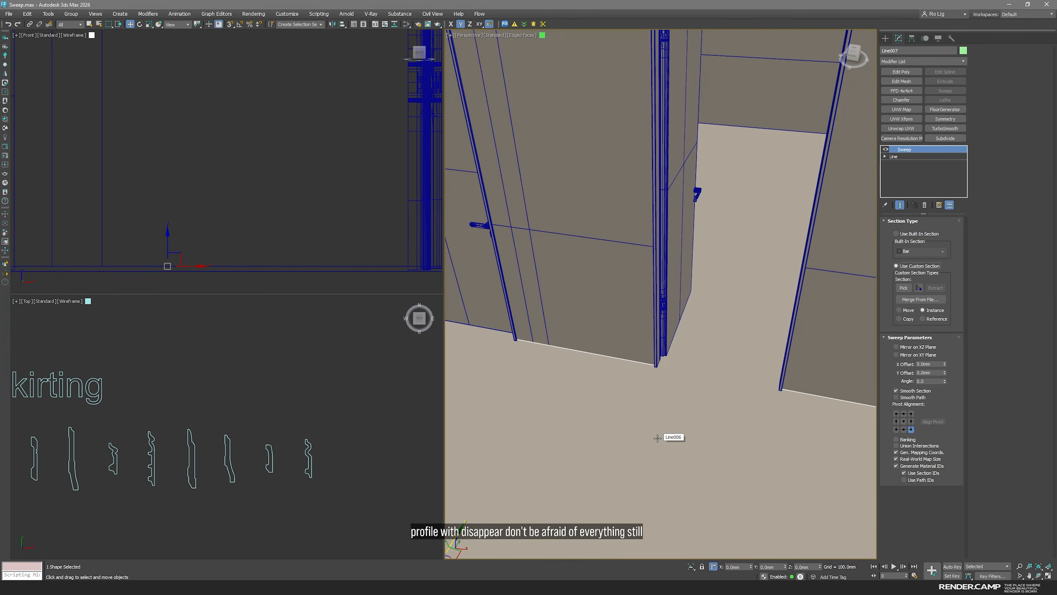
pyautogui.click(903, 291)
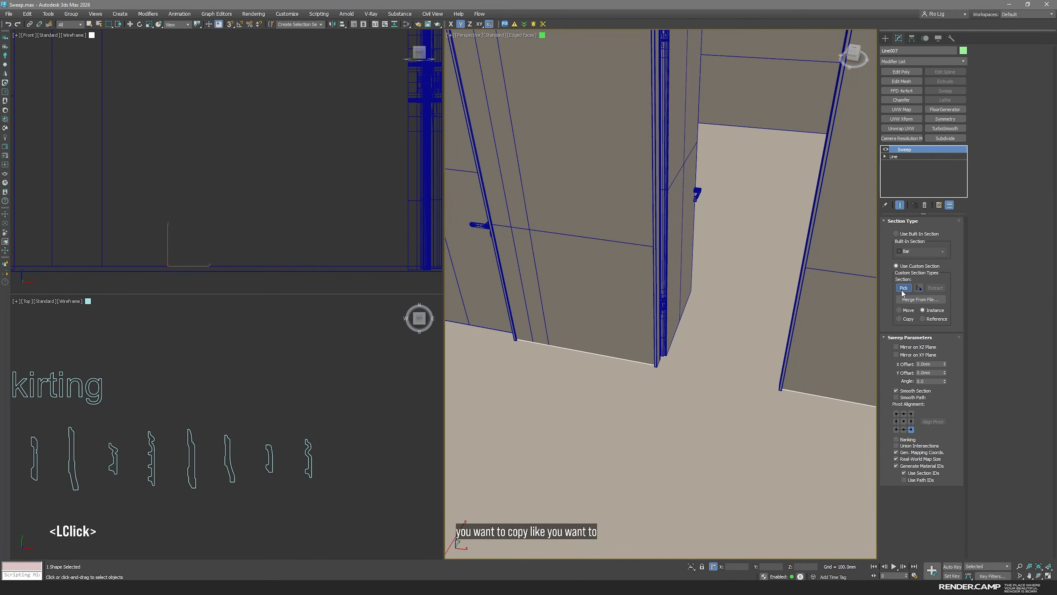
pyautogui.scroll(5, 316, 476)
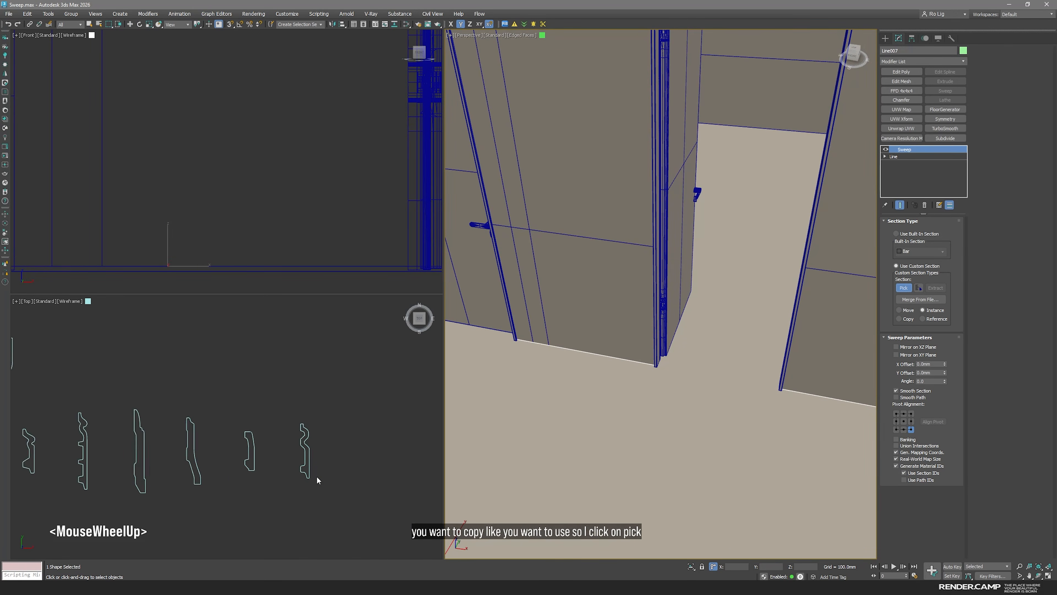
pyautogui.click(307, 435)
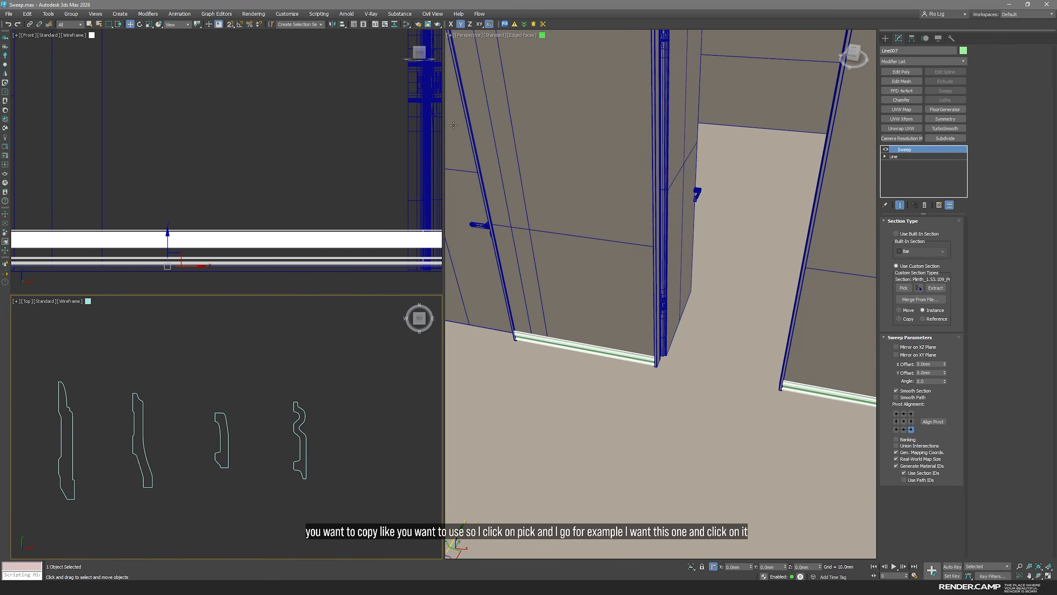
# Mirror the swept section on the XZ plane only, after trying the XY plane mirror as well
pyautogui.scroll(5, 652, 362)
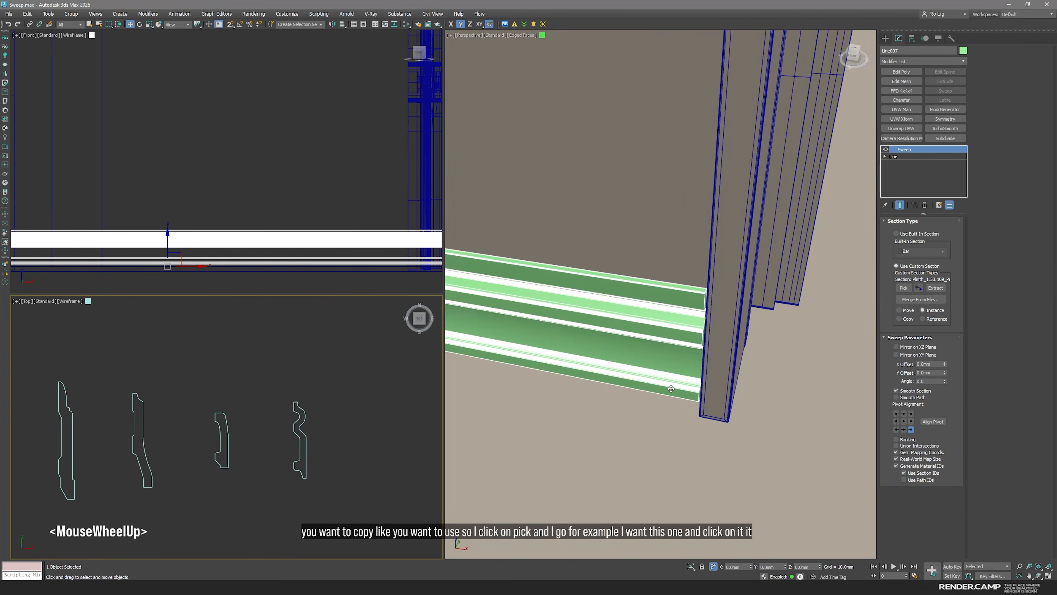
pyautogui.scroll(-5, 666, 386)
pyautogui.keyDown('alt'); pyautogui.moveTo(687, 439); pyautogui.dragTo(687, 428, button='middle'); pyautogui.keyUp('alt')
pyautogui.moveTo(639, 503); pyautogui.dragTo(676, 390, button='middle')
pyautogui.scroll(10, 675, 438)
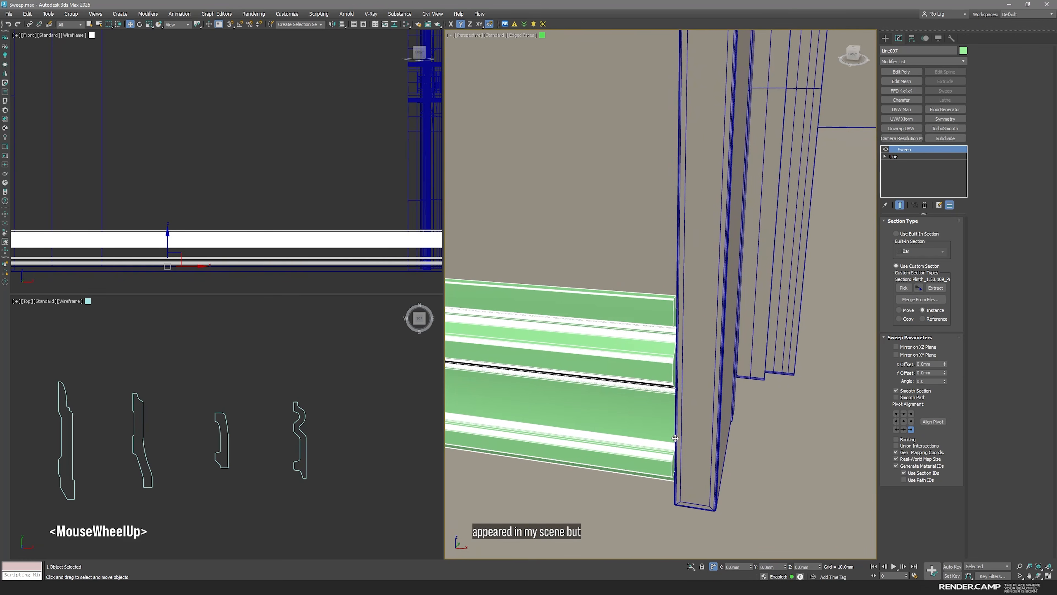
pyautogui.scroll(-5, 242, 163)
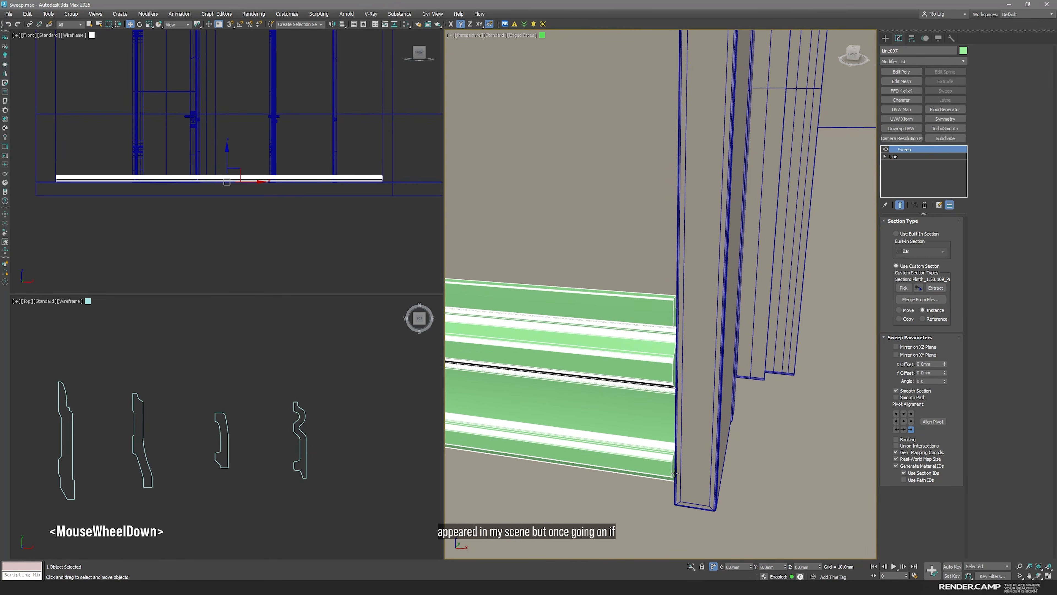
pyautogui.scroll(-3, 675, 474)
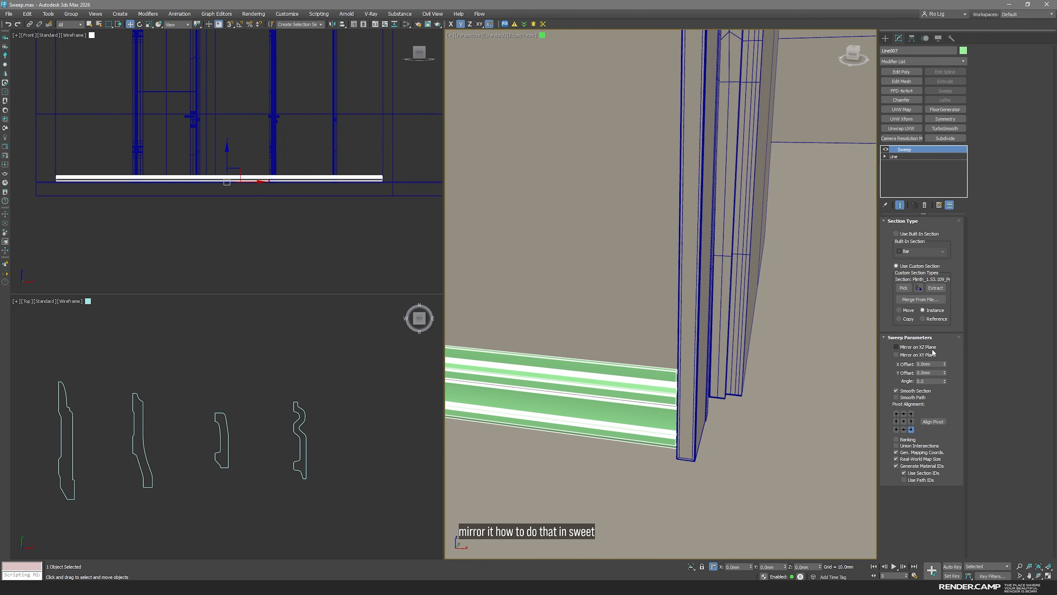
pyautogui.click(922, 348)
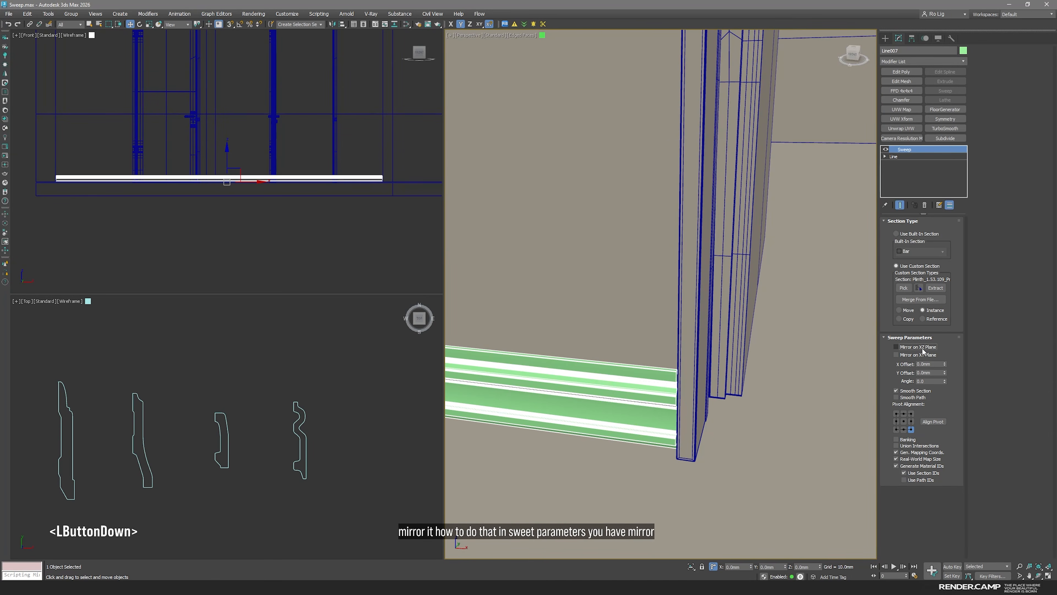
pyautogui.click(911, 355)
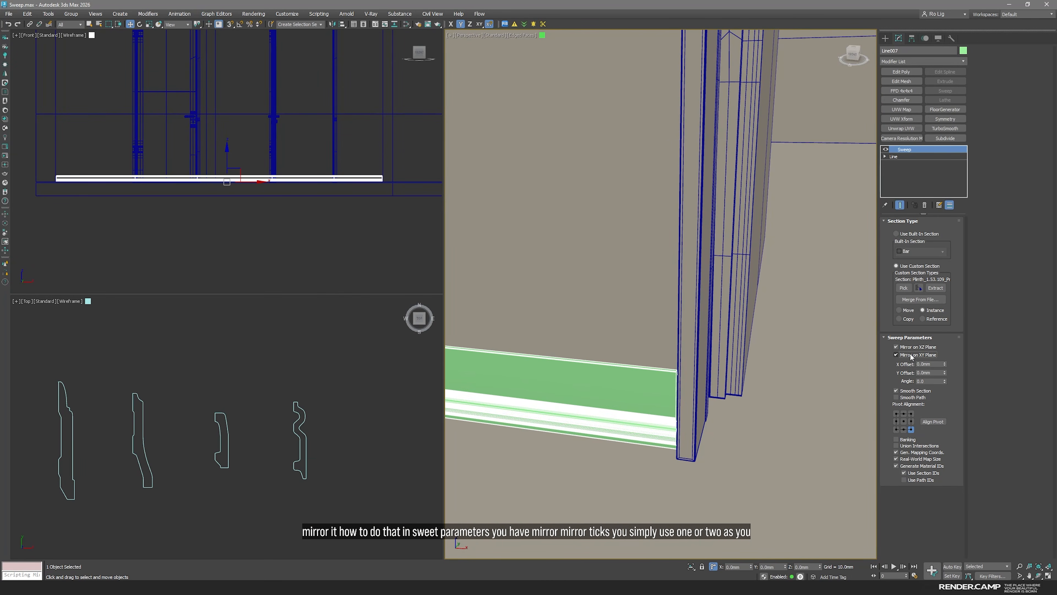
pyautogui.click(911, 355)
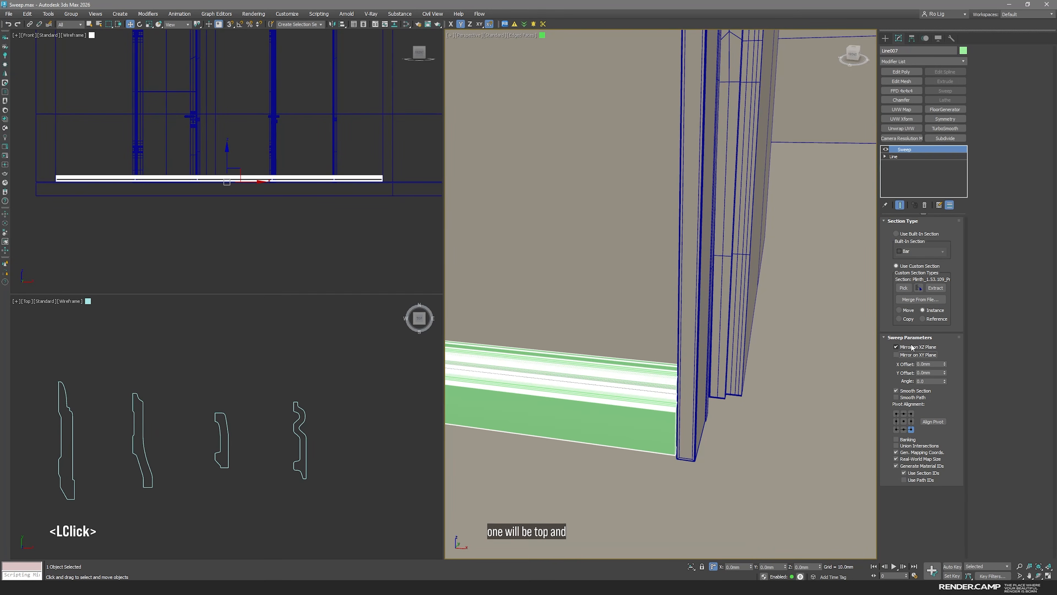
# Turn off edged faces in the perspective view and inspect the mirrored baseboard along the doors
pyautogui.press('space')
pyautogui.press('F4')
pyautogui.moveTo(418, 463); pyautogui.dragTo(562, 364, button='middle')
pyautogui.scroll(-5, 542, 324)
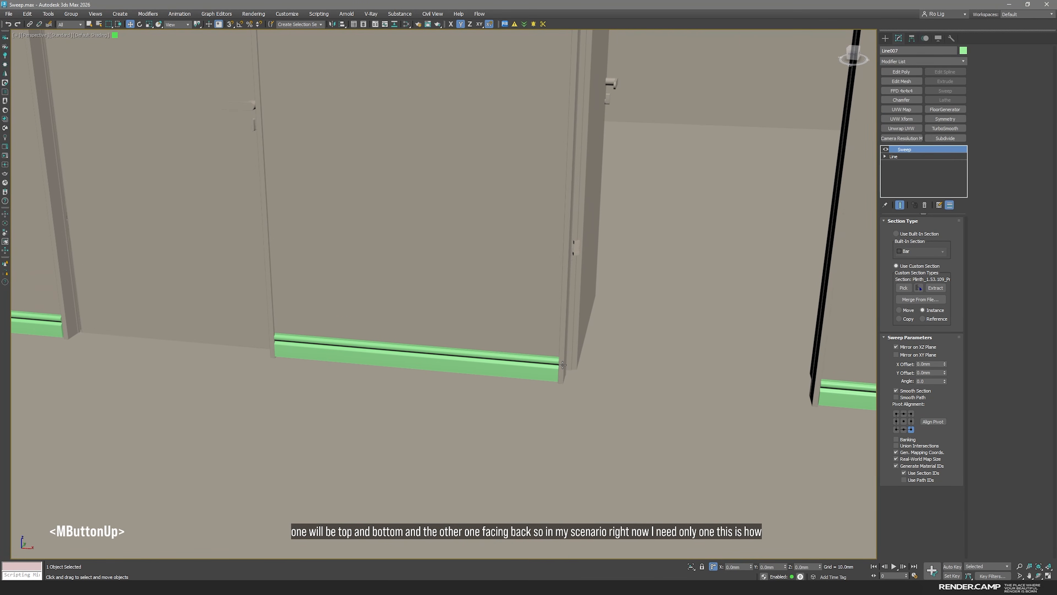
pyautogui.press('space')
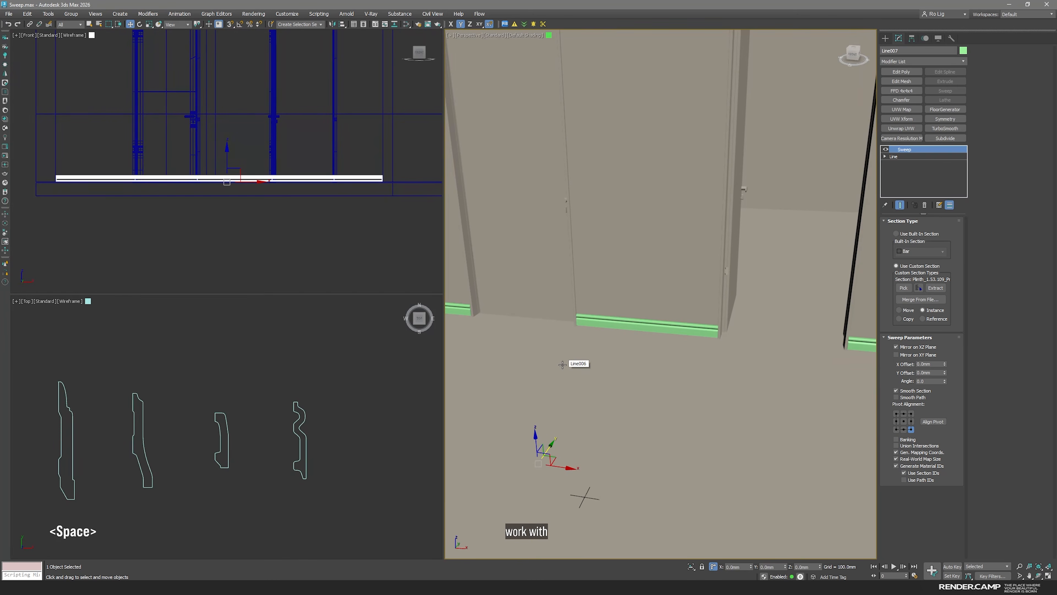
pyautogui.moveTo(619, 350); pyautogui.dragTo(619, 350, button='middle')
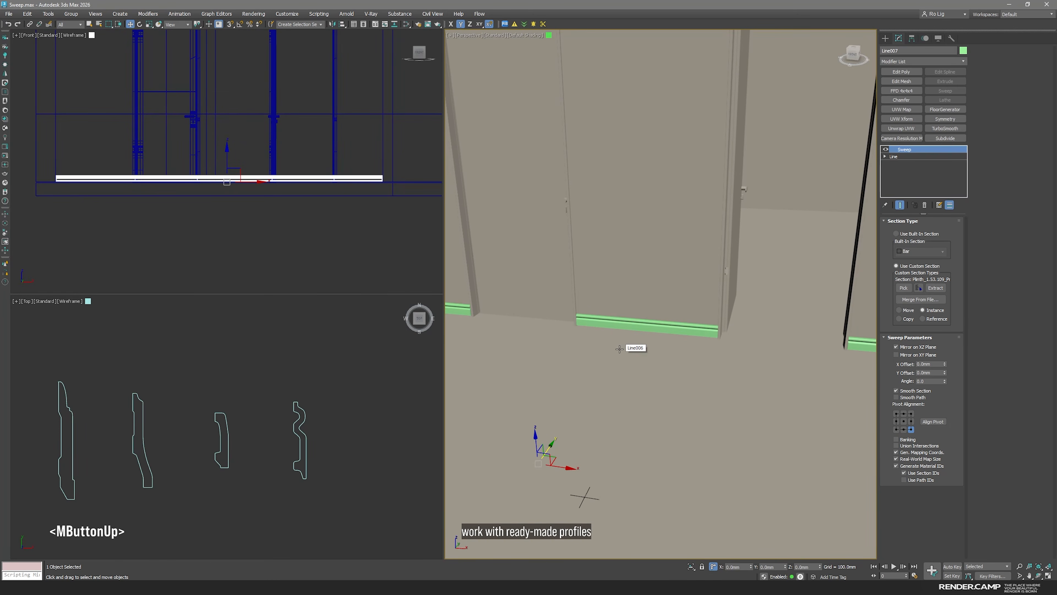
# Replace the baseboard's custom section with the skirting profile Plinth_1.53.102 and check its shape at the door frame
pyautogui.scroll(-3, 142, 402)
pyautogui.moveTo(142, 402); pyautogui.dragTo(200, 435, button='middle')
pyautogui.scroll(2, 175, 436)
pyautogui.middleClick(181, 447)
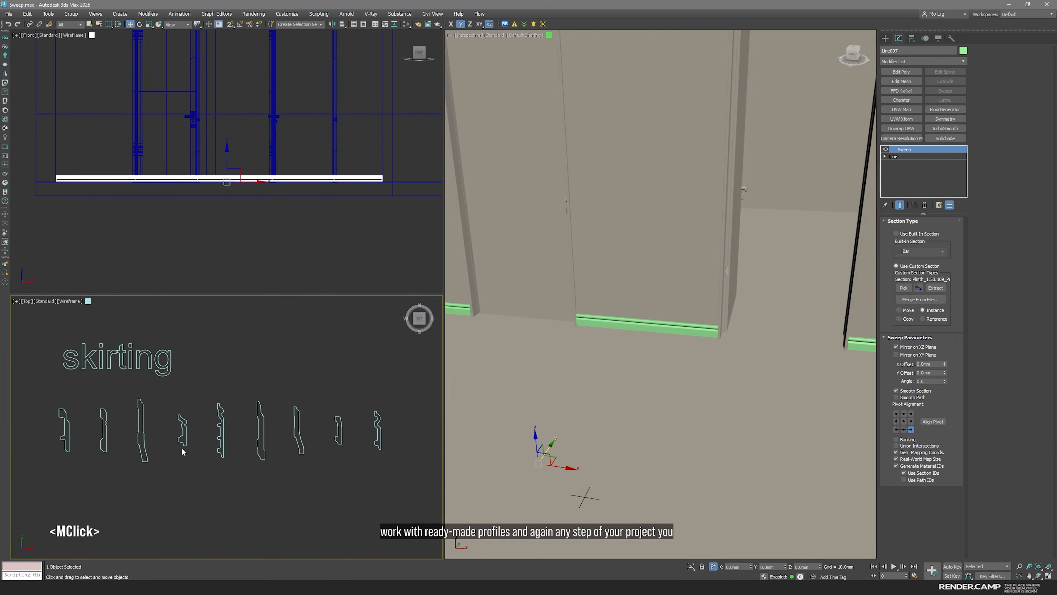
pyautogui.click(907, 289)
pyautogui.click(907, 290)
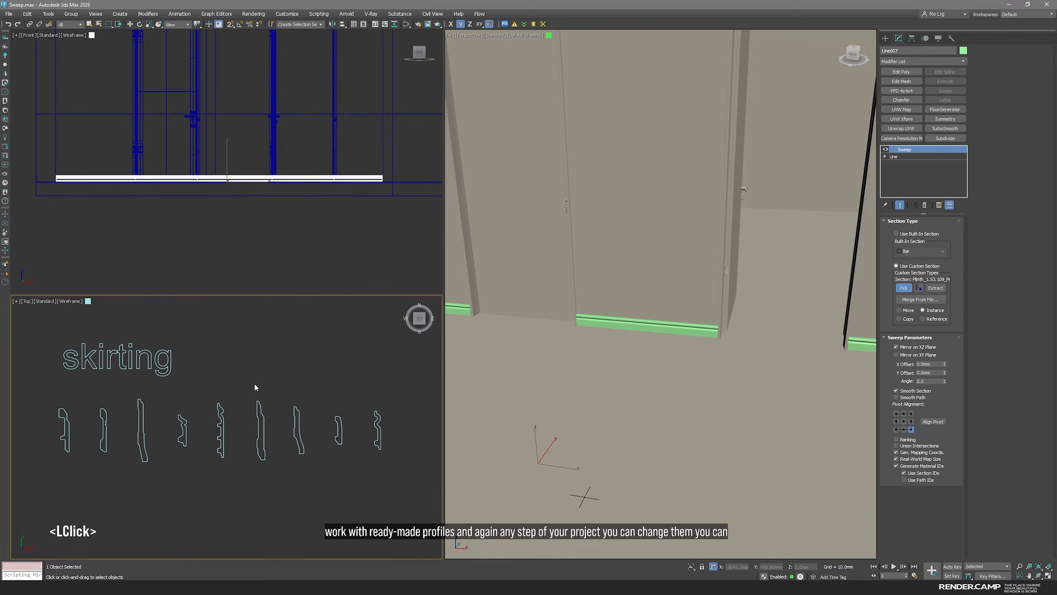
pyautogui.click(265, 420)
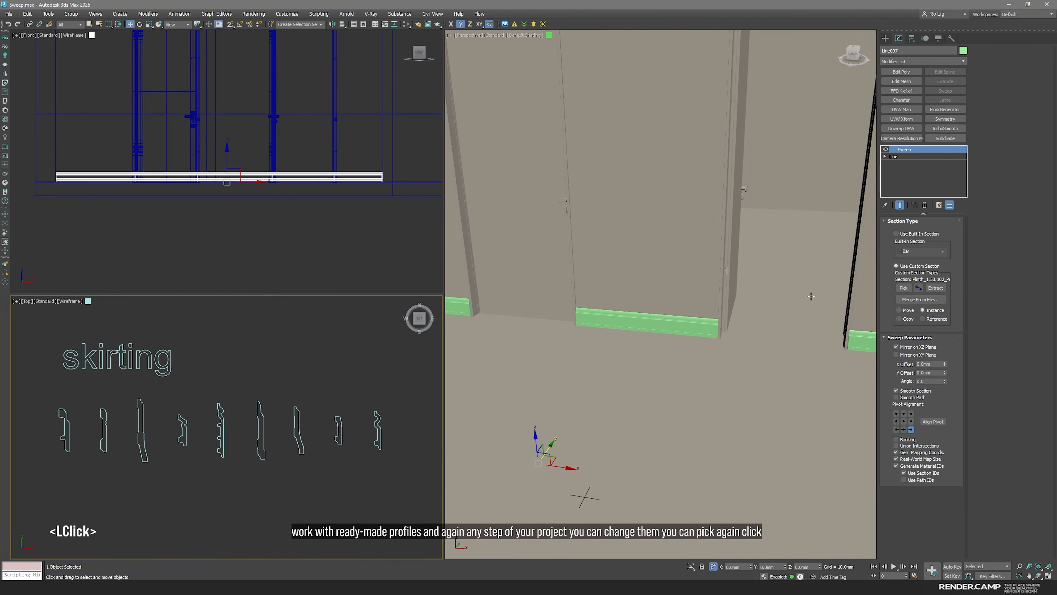
pyautogui.scroll(5, 617, 369)
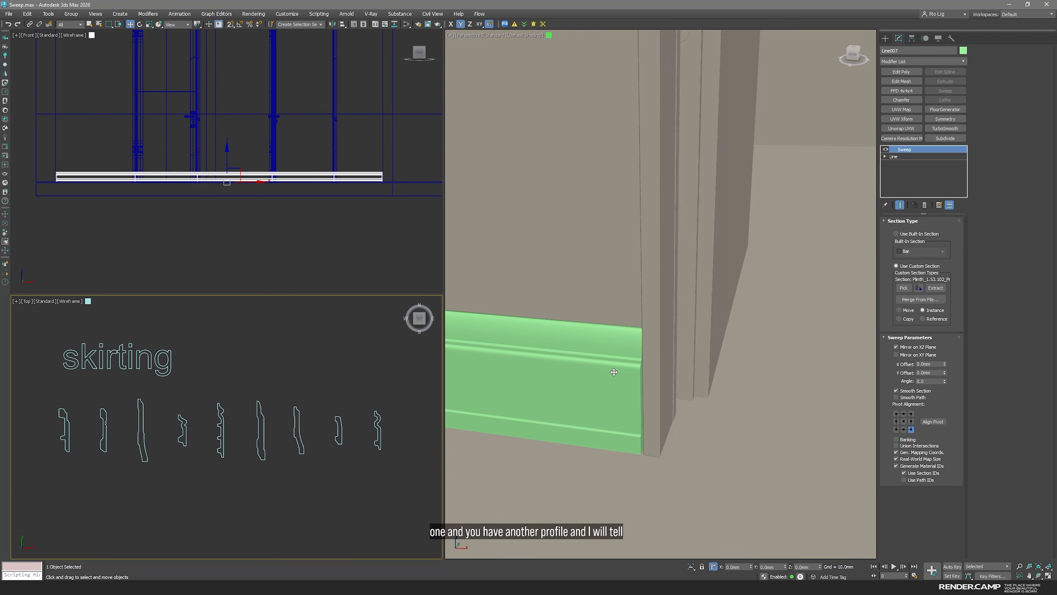
# Compare the selected skirting spline's name with the section name in the baseboard's Sweep settings
pyautogui.click(256, 487)
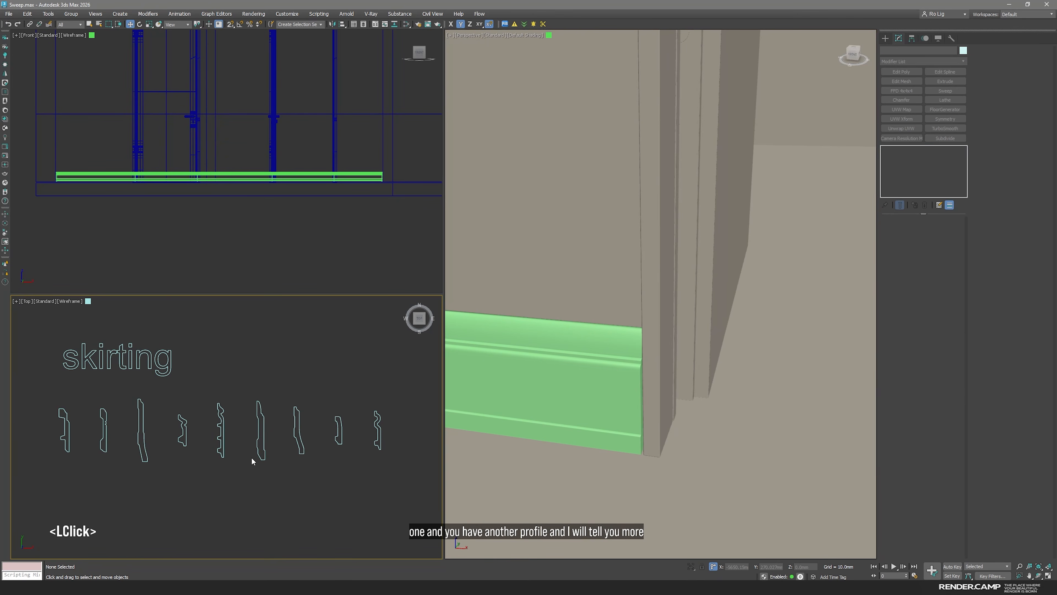
pyautogui.click(260, 454)
pyautogui.scroll(6, 250, 465)
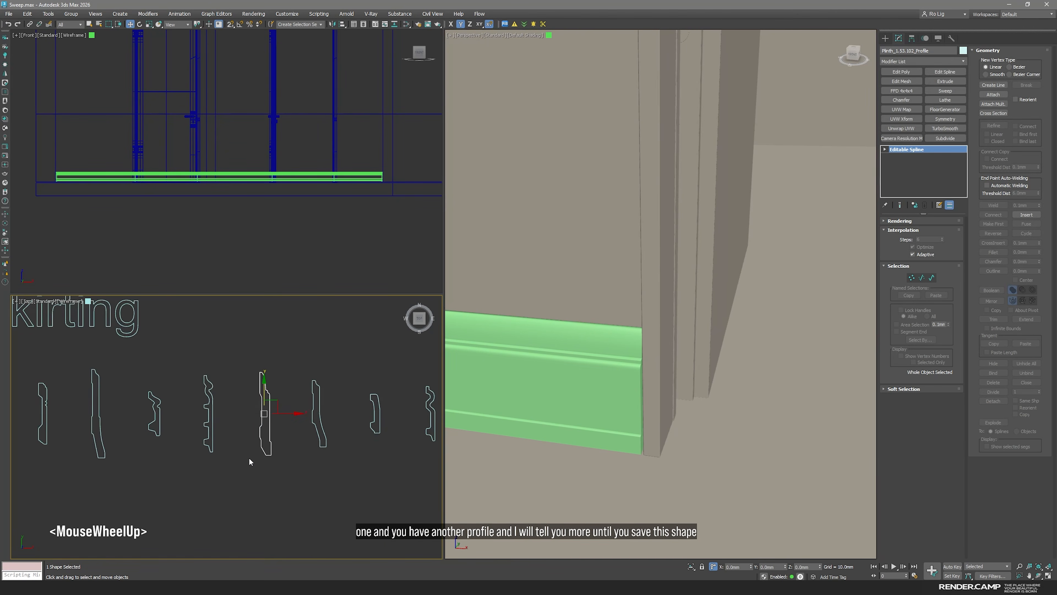
pyautogui.scroll(-4, 276, 416)
pyautogui.moveTo(276, 406); pyautogui.dragTo(281, 442, button='middle')
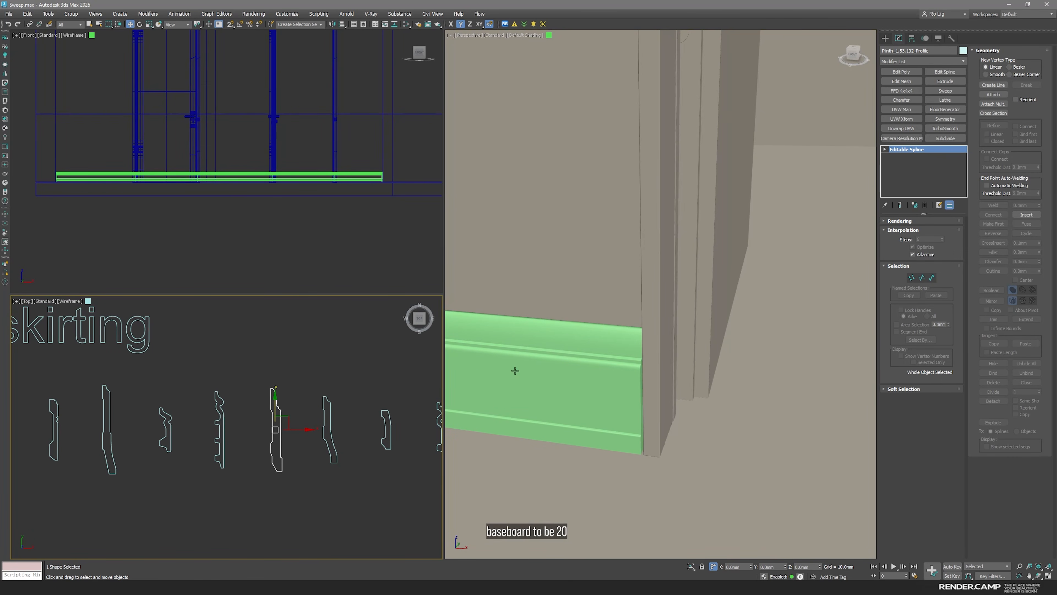
pyautogui.click(641, 393)
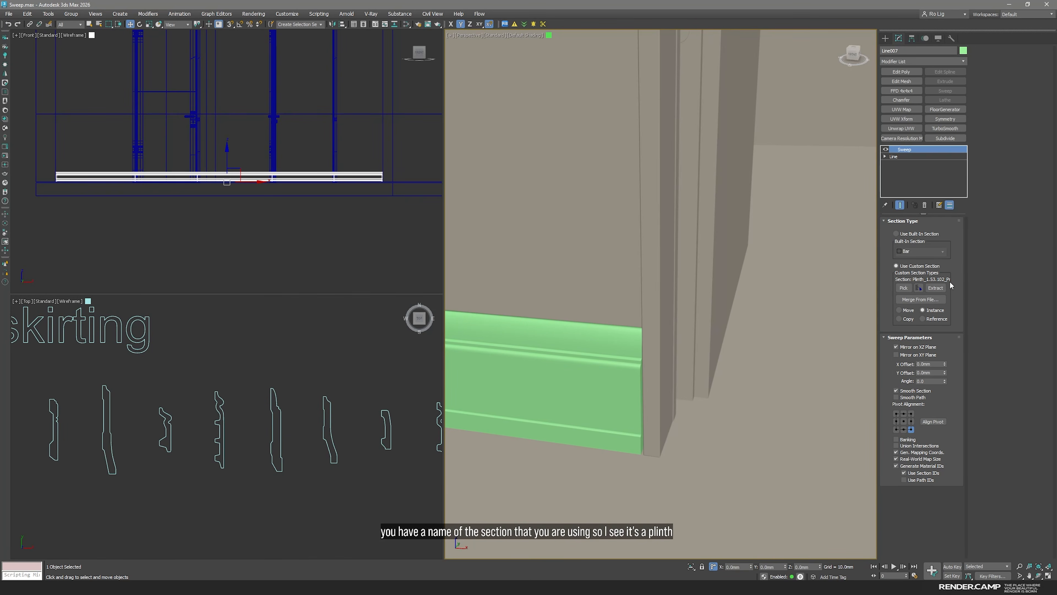
# Delete the groove vertices along the back of the Plinth_1.53.102 skirting spline to leave a straight back edge
pyautogui.click(282, 437)
pyautogui.press('1')
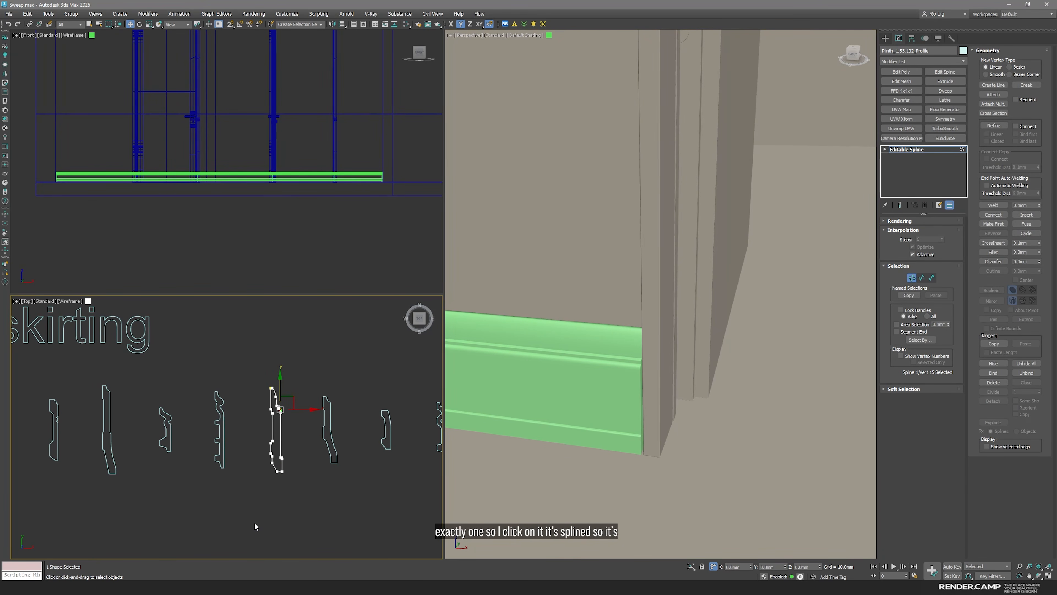
pyautogui.scroll(4, 276, 469)
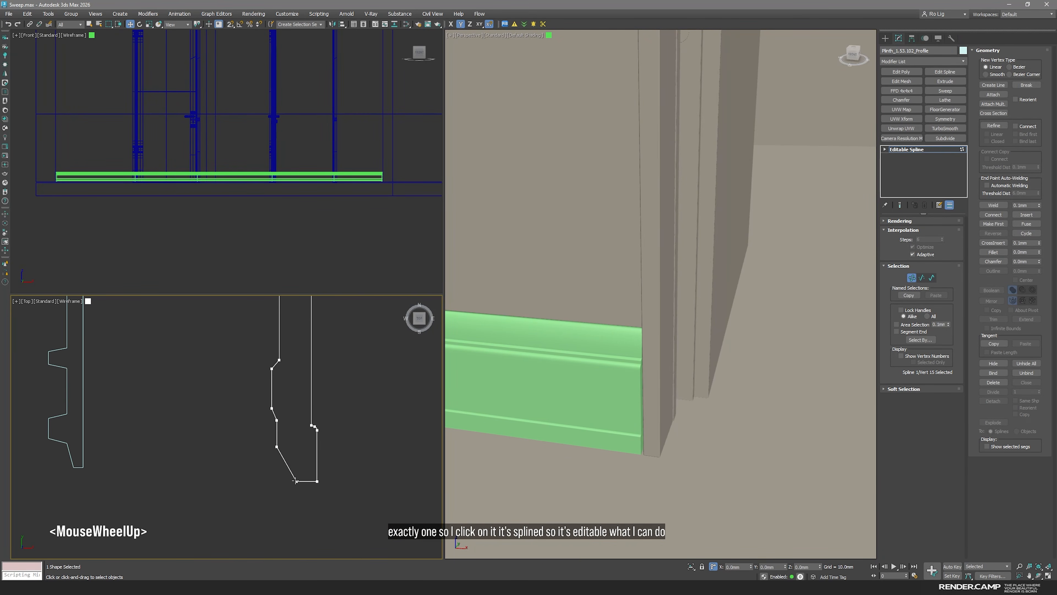
pyautogui.click(296, 482)
pyautogui.scroll(-2, 296, 482)
pyautogui.press('s')
pyautogui.moveTo(320, 482); pyautogui.dragTo(298, 462)
pyautogui.press('Delete')
pyautogui.moveTo(276, 346); pyautogui.dragTo(294, 397)
pyautogui.press('Delete')
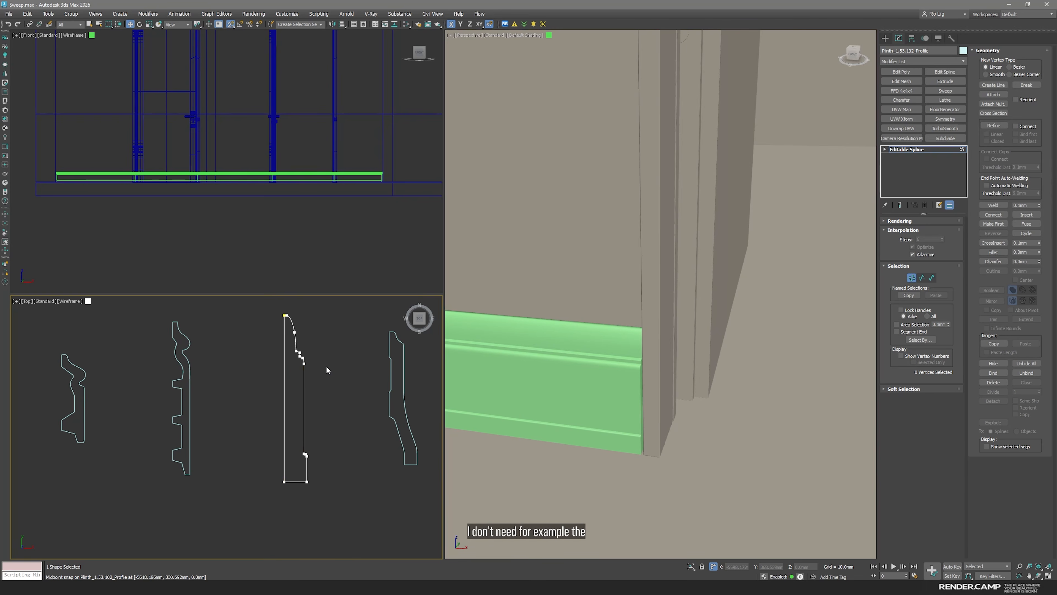
# Make the skirting profile 200 mm tall by snapping its top vertices to the base corner and offsetting them 200 mm in Y
pyautogui.moveTo(316, 415); pyautogui.dragTo(315, 444, button='middle')
pyautogui.scroll(4, 285, 329)
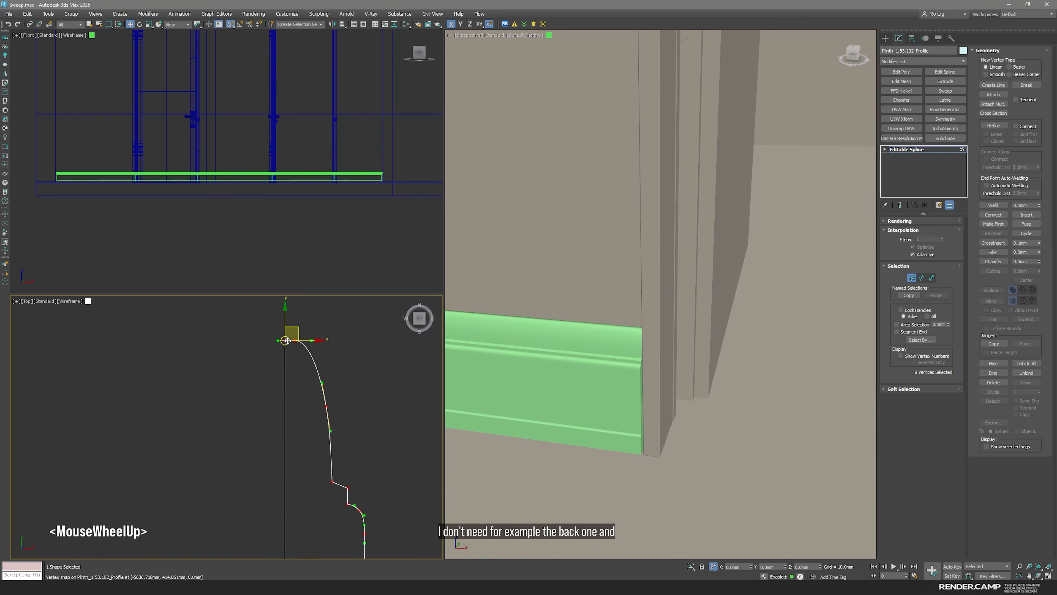
pyautogui.scroll(-1, 286, 327)
pyautogui.moveTo(286, 320); pyautogui.dragTo(286, 408)
pyautogui.scroll(-5, 287, 321)
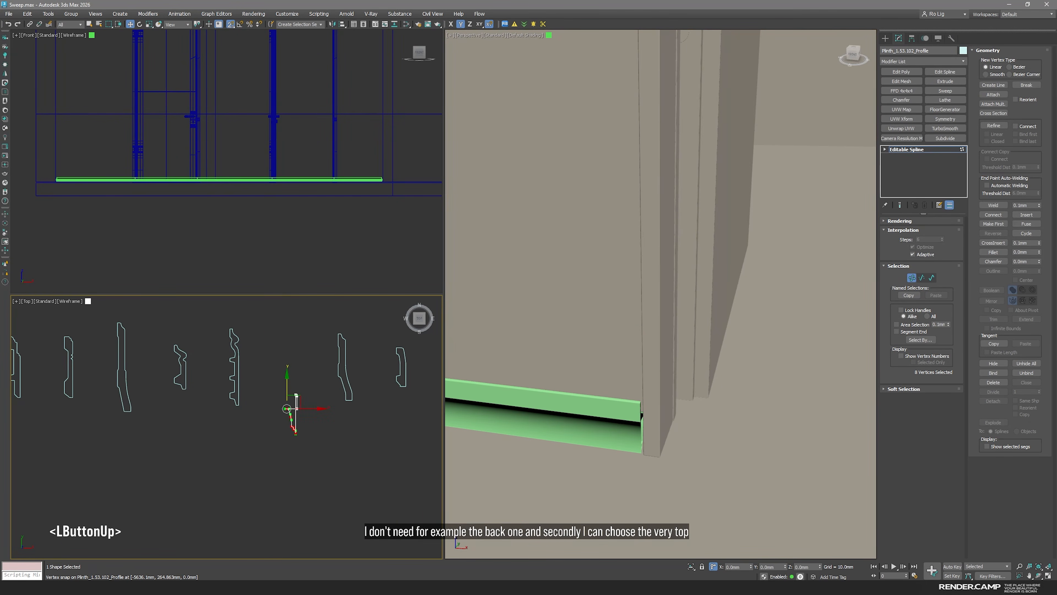
pyautogui.doubleClick(769, 566)
pyautogui.write('20')
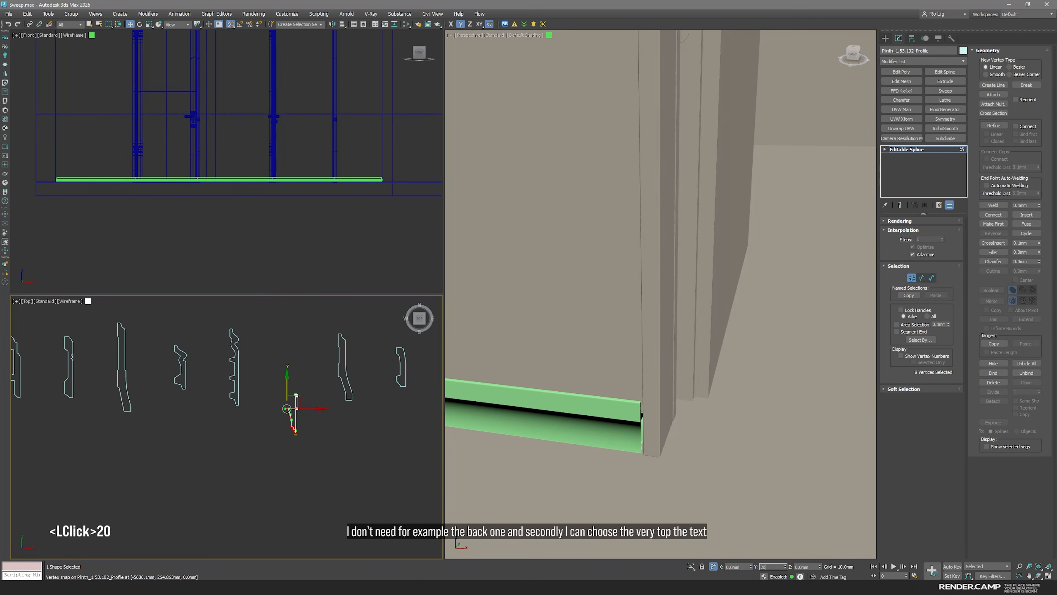
pyautogui.write('0')
pyautogui.press('Return')
pyautogui.moveTo(332, 323); pyautogui.dragTo(306, 407, button='middle')
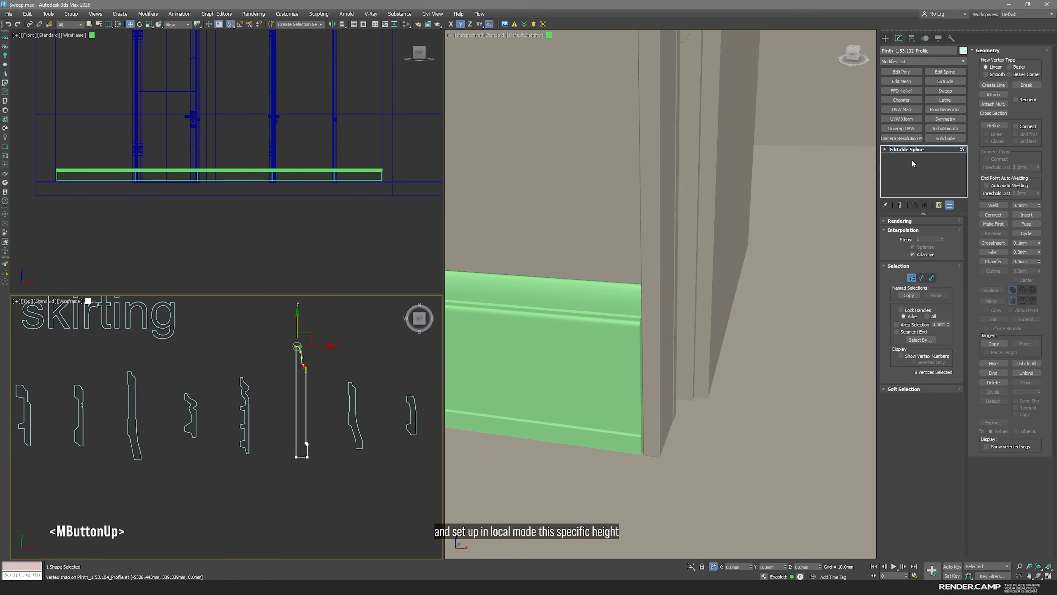
pyautogui.click(906, 151)
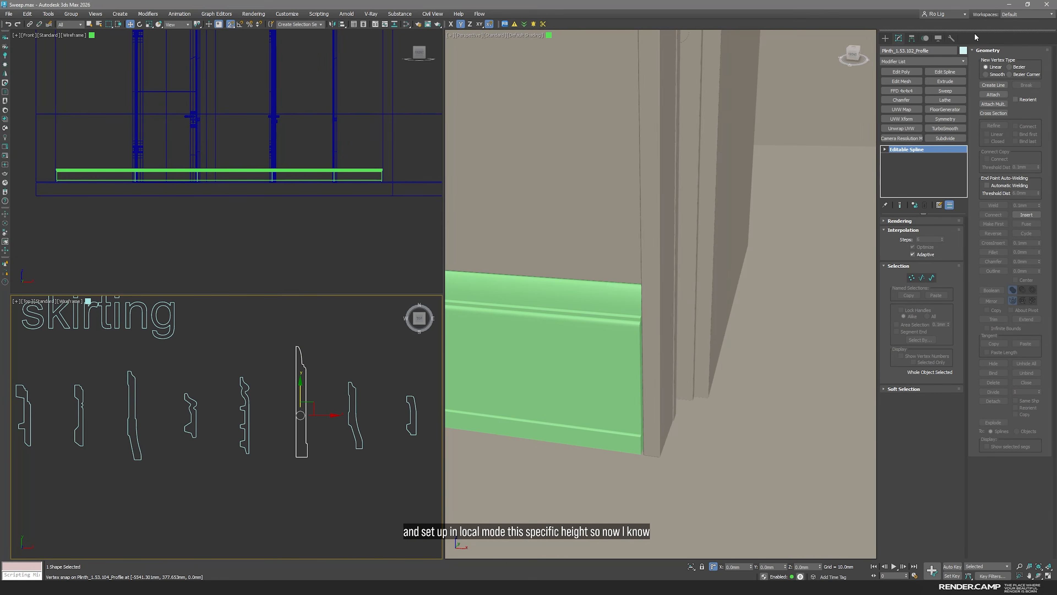
# Measure the edited profile's dimensions and inspect the taller baseboard next to the door frame
pyautogui.click(951, 38)
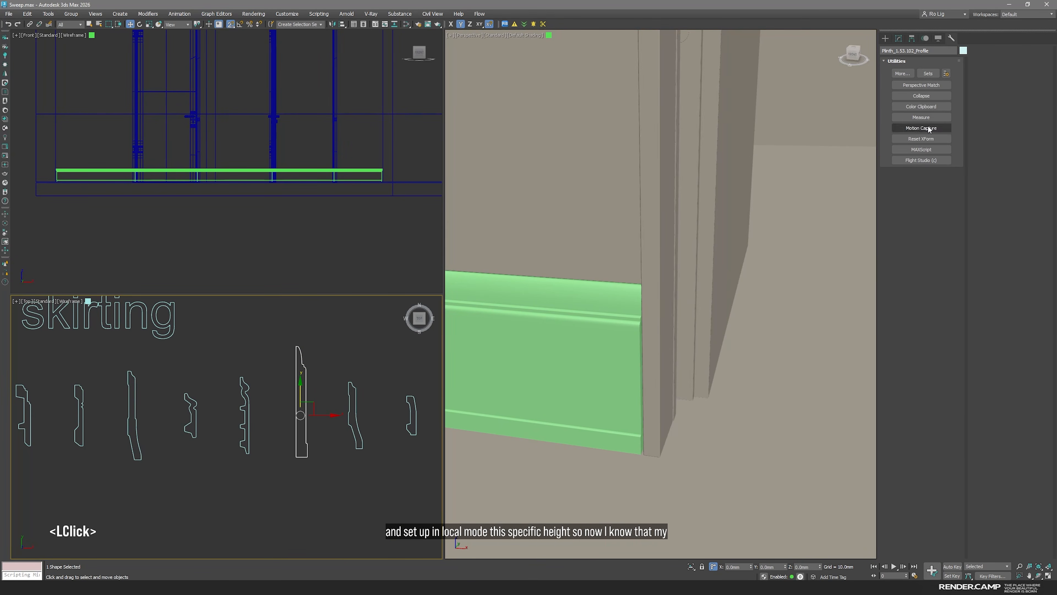
pyautogui.click(921, 117)
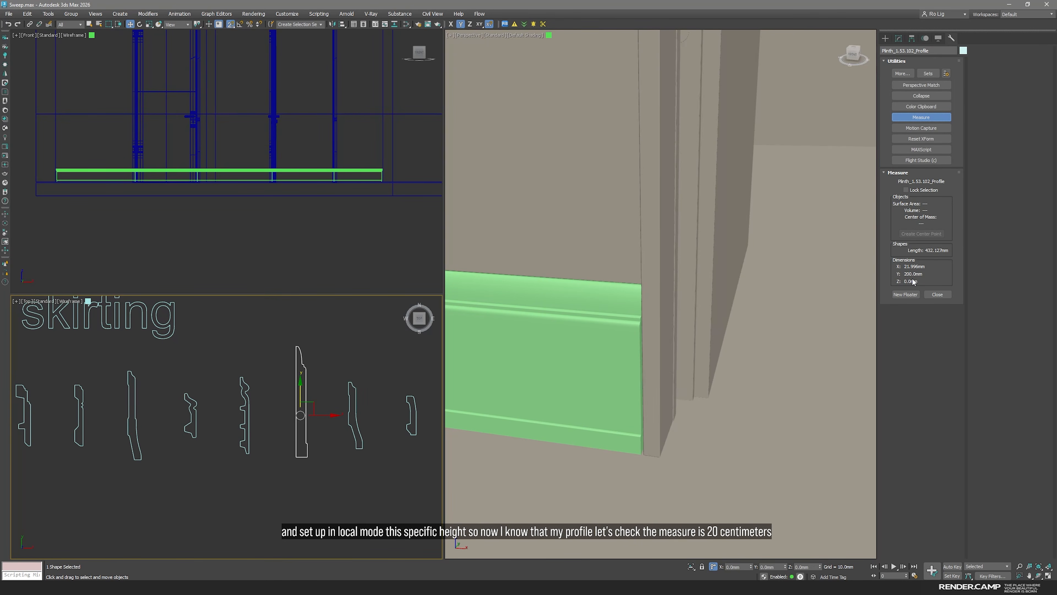
pyautogui.press('space')
pyautogui.scroll(5, 622, 378)
pyautogui.moveTo(622, 378)
pyautogui.keyDown('alt'); pyautogui.mouseDown(button='middle')
pyautogui.moveTo(634, 339)
pyautogui.moveTo(625, 371)
pyautogui.mouseUp(button='middle'); pyautogui.keyUp('alt')
pyautogui.scroll(5, 622, 416)
pyautogui.moveTo(589, 415); pyautogui.dragTo(599, 191, button='middle')
pyautogui.press('space')
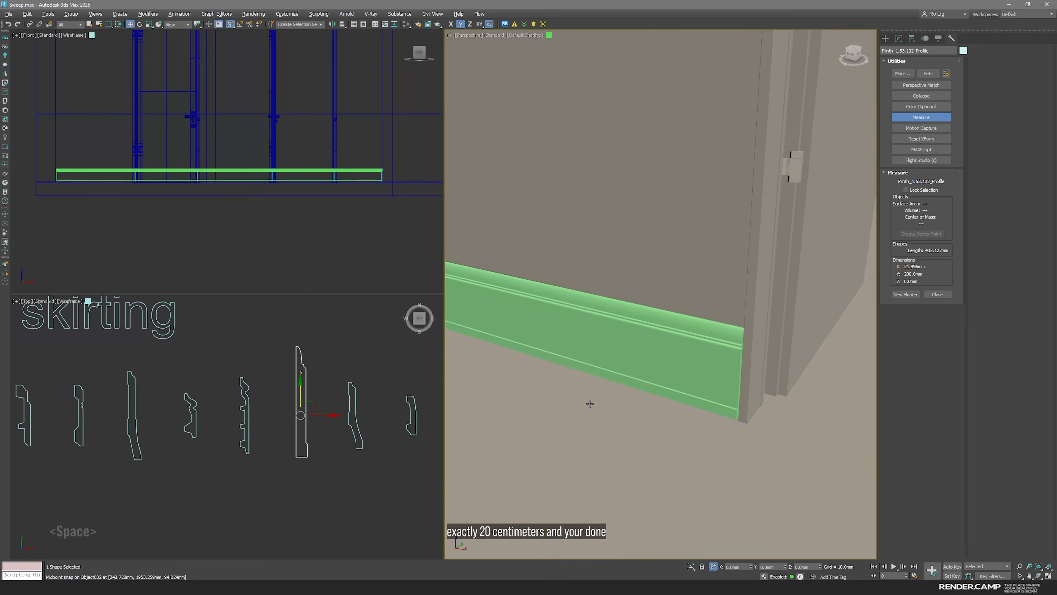
# Draw a closed custom profile line below the skirting profiles, with a straight back, flat base and jagged front edge
pyautogui.click(275, 510)
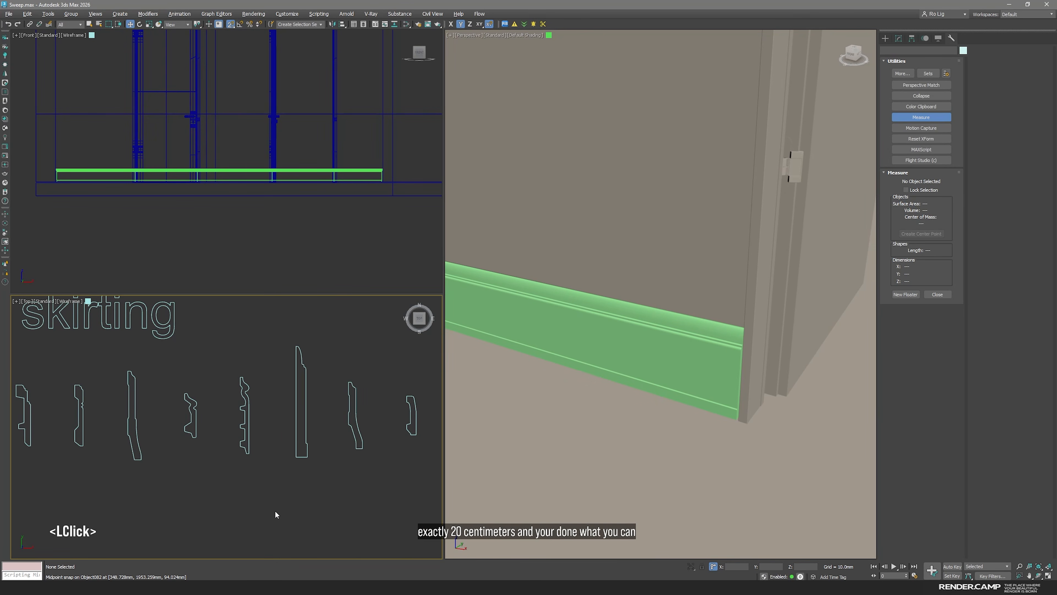
pyautogui.scroll(-4, 278, 506)
pyautogui.moveTo(280, 502); pyautogui.dragTo(301, 484, button='middle')
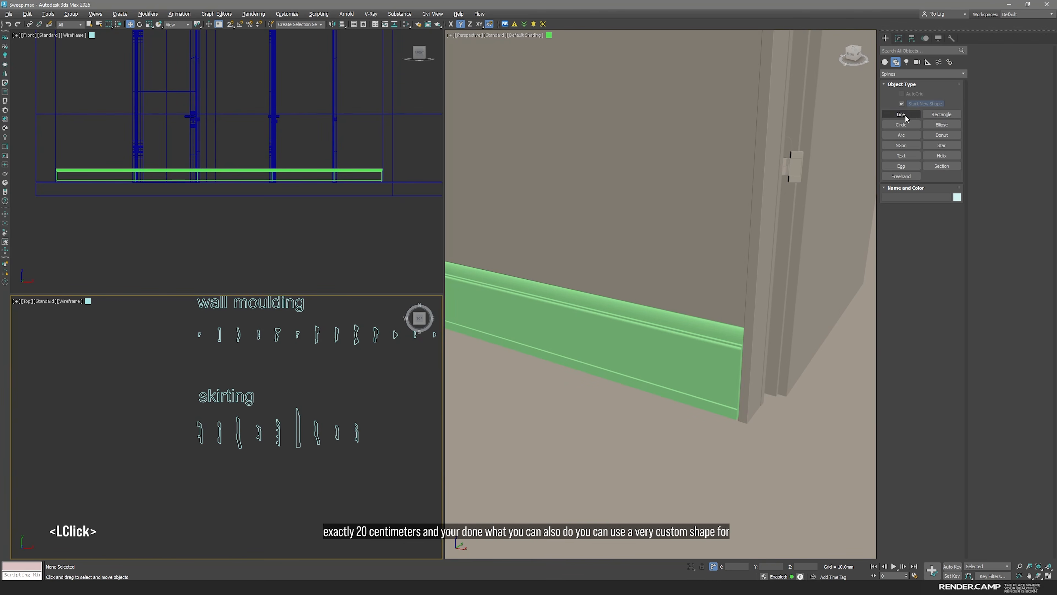
pyautogui.click(901, 114)
pyautogui.moveTo(250, 483); pyautogui.dragTo(262, 432, button='middle')
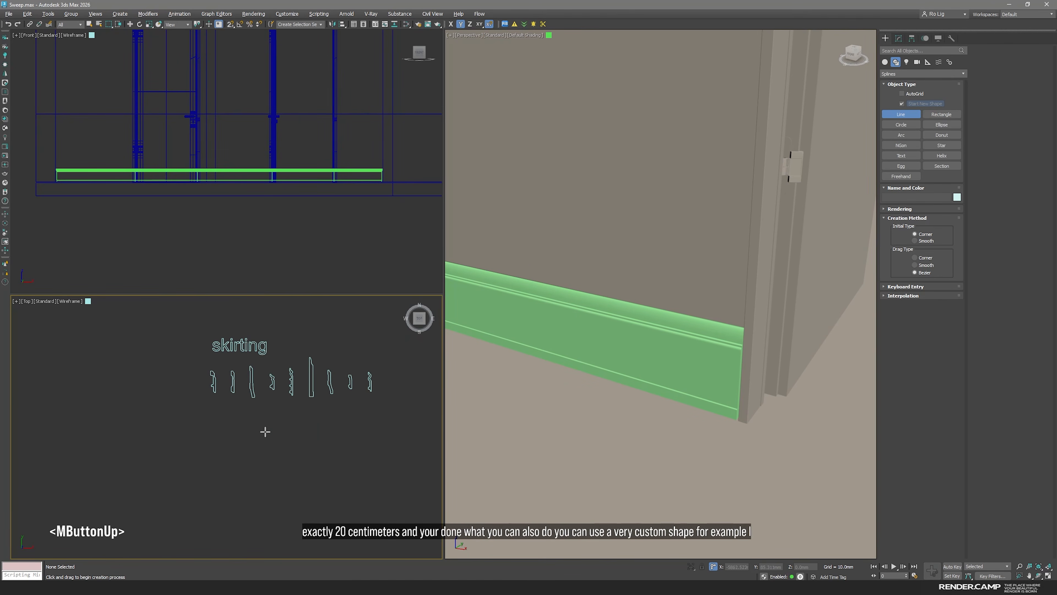
pyautogui.scroll(4, 267, 486)
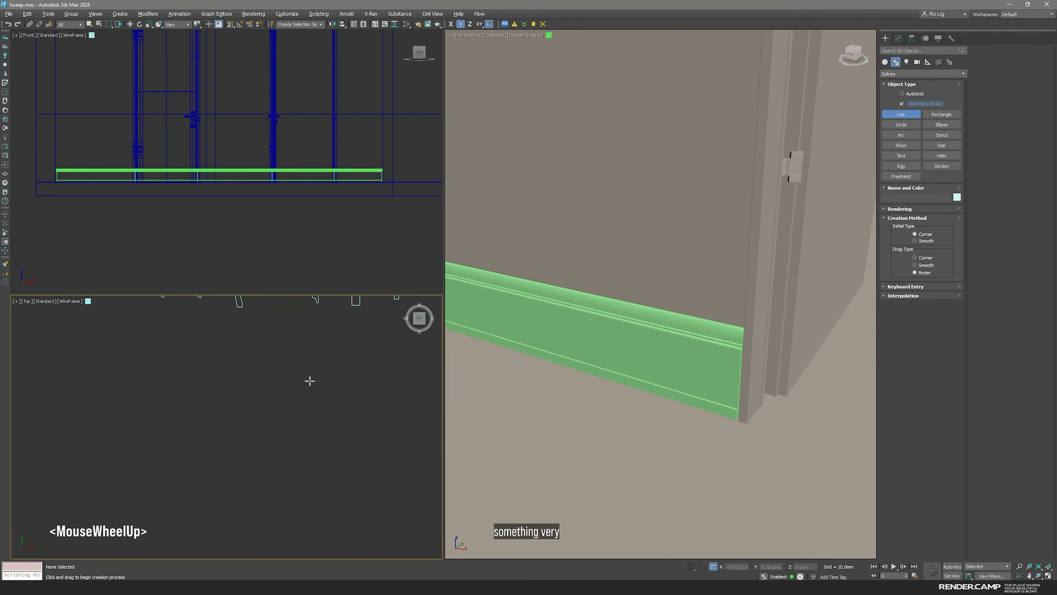
pyautogui.keyDown('shift'); pyautogui.click(254, 386); pyautogui.keyUp('shift')
pyautogui.keyDown('shift'); pyautogui.click(254, 438); pyautogui.keyUp('shift')
pyautogui.keyDown('shift'); pyautogui.click(272, 438); pyautogui.keyUp('shift')
pyautogui.scroll(3, 273, 438)
pyautogui.click(261, 430)
pyautogui.click(262, 416)
pyautogui.click(249, 410)
pyautogui.click(268, 378)
pyautogui.click(255, 355)
pyautogui.click(243, 370)
pyautogui.click(247, 342)
pyautogui.click(269, 330)
pyautogui.moveTo(241, 307); pyautogui.dragTo(244, 353, button='middle')
pyautogui.click(245, 354)
pyautogui.click(236, 345)
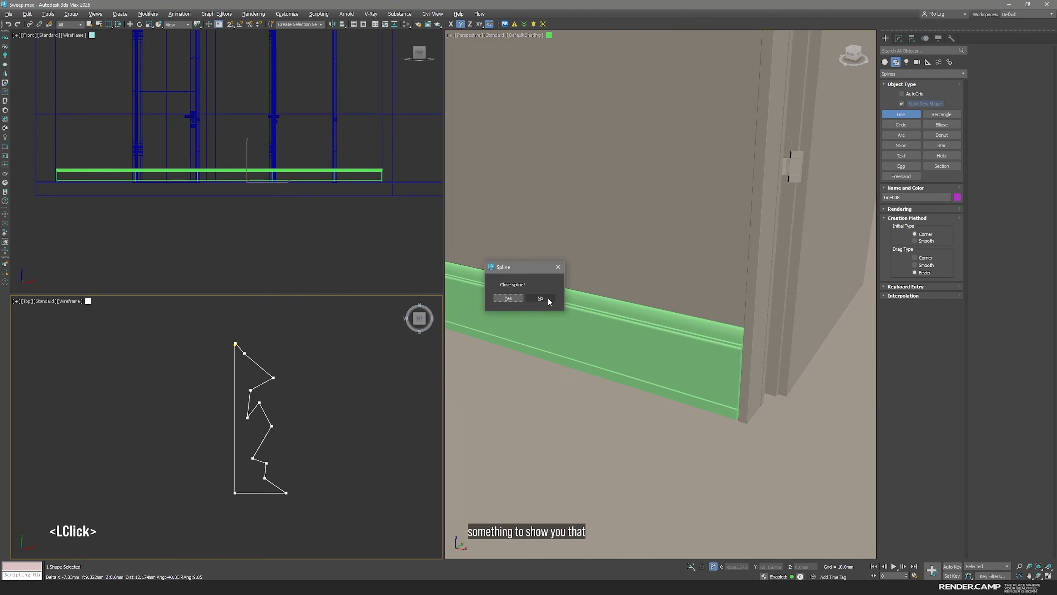
pyautogui.click(509, 298)
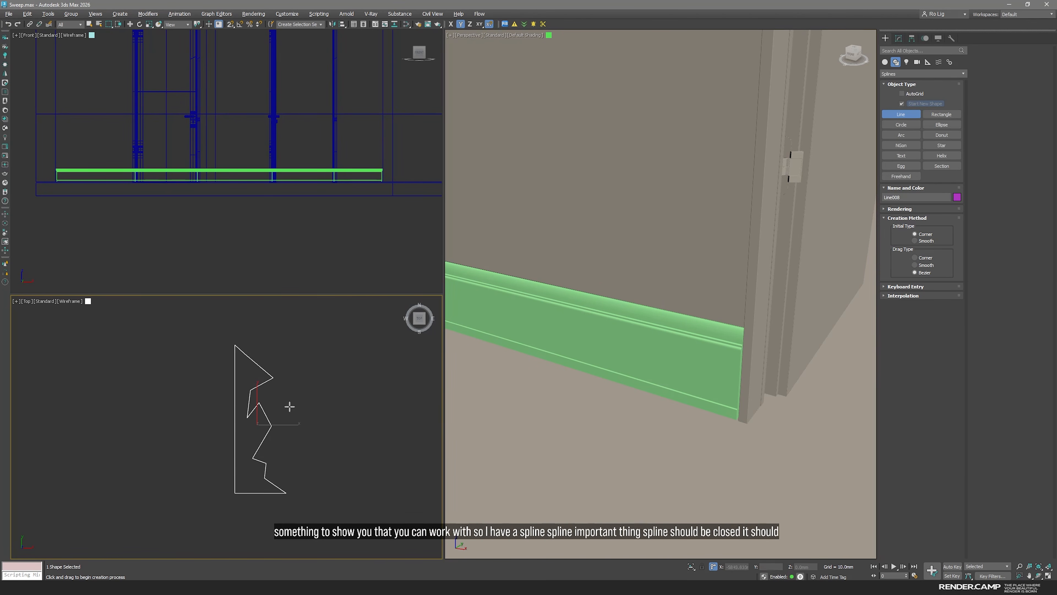
# Fillet the front vertices of the new profile line by about 6 mm to round its jagged corners
pyautogui.press('1')
pyautogui.scroll(3, 314, 436)
pyautogui.moveTo(314, 436); pyautogui.dragTo(276, 336, button='middle')
pyautogui.moveTo(273, 342); pyautogui.dragTo(301, 315)
pyautogui.keyDown('ctrl'); pyautogui.click(235, 352); pyautogui.keyUp('ctrl')
pyautogui.keyDown('ctrl'); pyautogui.click(228, 407); pyautogui.keyUp('ctrl')
pyautogui.keyDown('ctrl'); pyautogui.click(252, 377); pyautogui.keyUp('ctrl')
pyautogui.keyDown('ctrl'); pyautogui.click(276, 424); pyautogui.keyUp('ctrl')
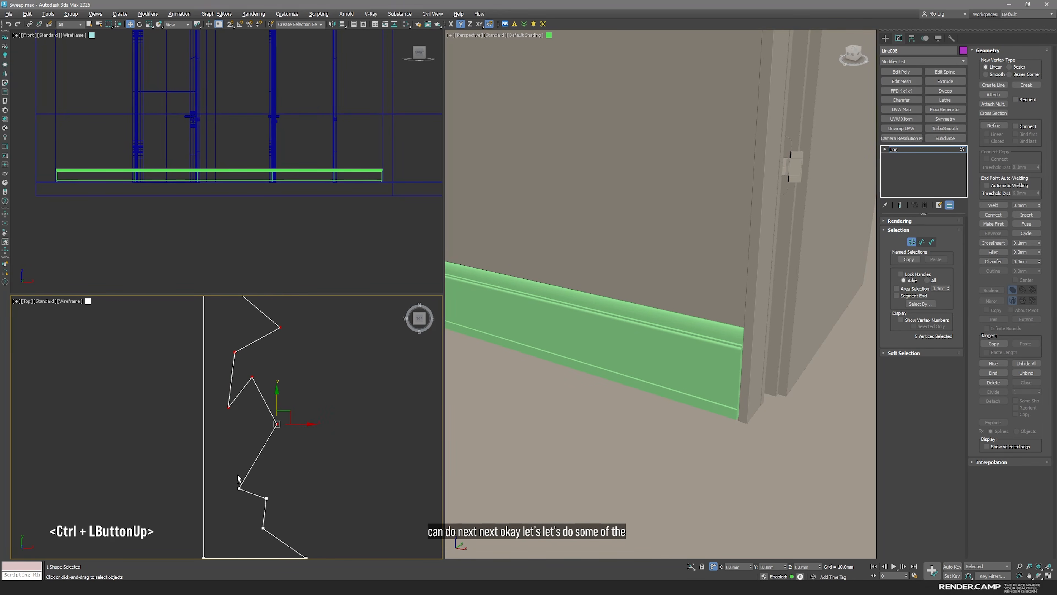
pyautogui.keyDown('ctrl'); pyautogui.moveTo(297, 484); pyautogui.dragTo(263, 505); pyautogui.keyUp('ctrl')
pyautogui.moveTo(282, 515); pyautogui.dragTo(285, 439, button='middle')
pyautogui.keyDown('ctrl'); pyautogui.moveTo(251, 440); pyautogui.dragTo(285, 461); pyautogui.keyUp('ctrl')
pyautogui.scroll(-3, 285, 465)
pyautogui.keyDown('ctrl'); pyautogui.click(296, 471); pyautogui.keyUp('ctrl')
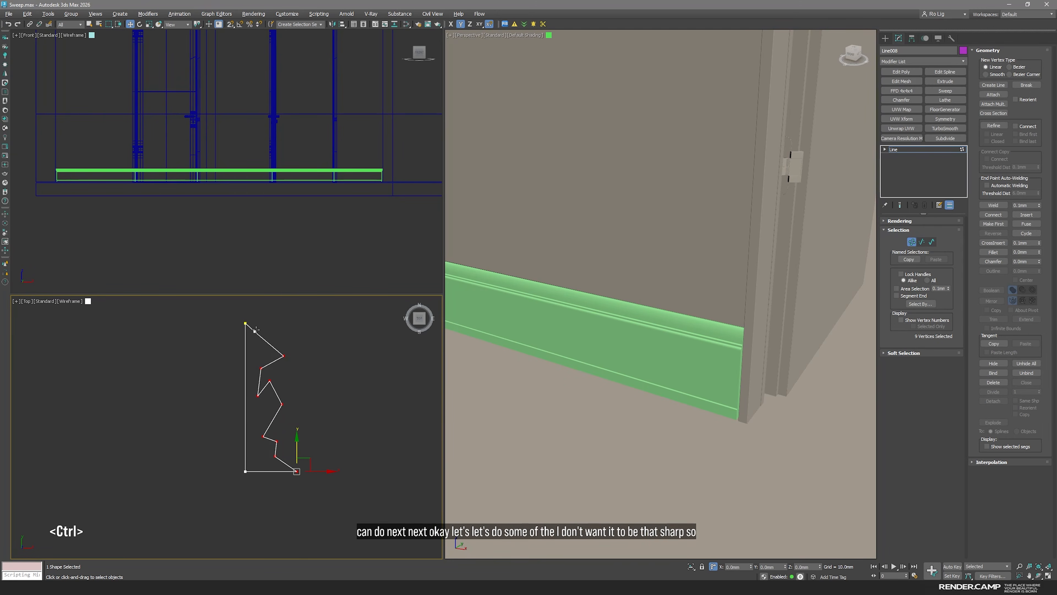
pyautogui.scroll(1, 1038, 246)
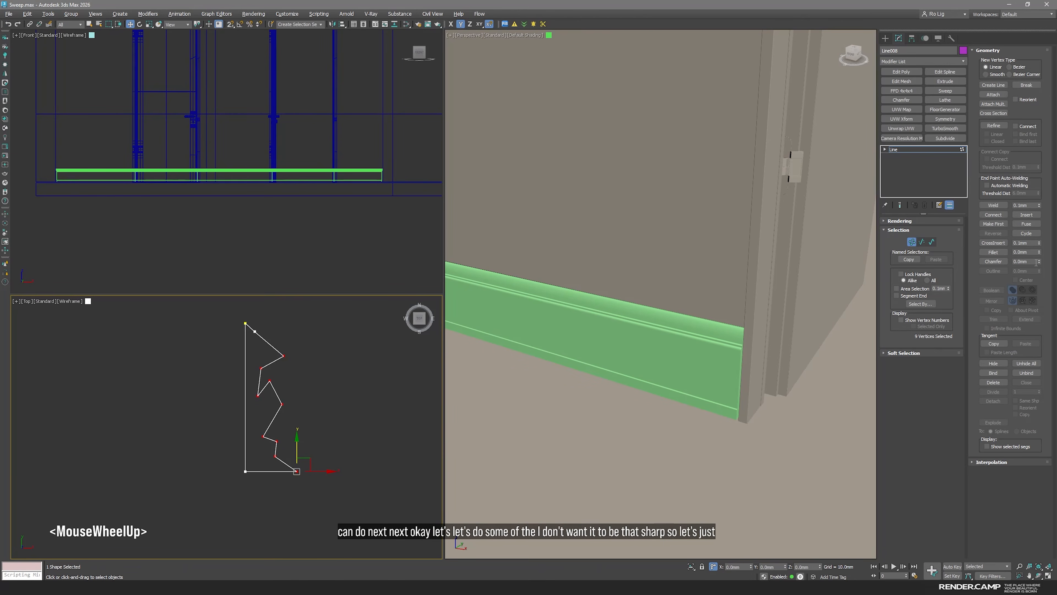
pyautogui.click(1039, 251)
pyautogui.moveTo(1039, 253); pyautogui.dragTo(1038, 248)
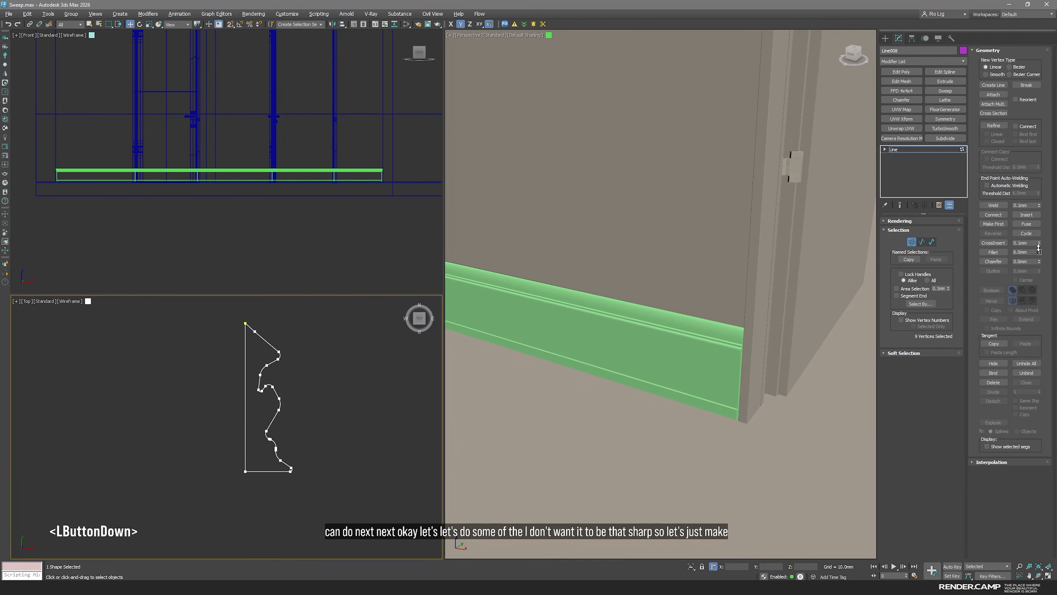
# Delete the extra vertex just below the profile's top point and finish editing its vertices
pyautogui.scroll(2, 261, 331)
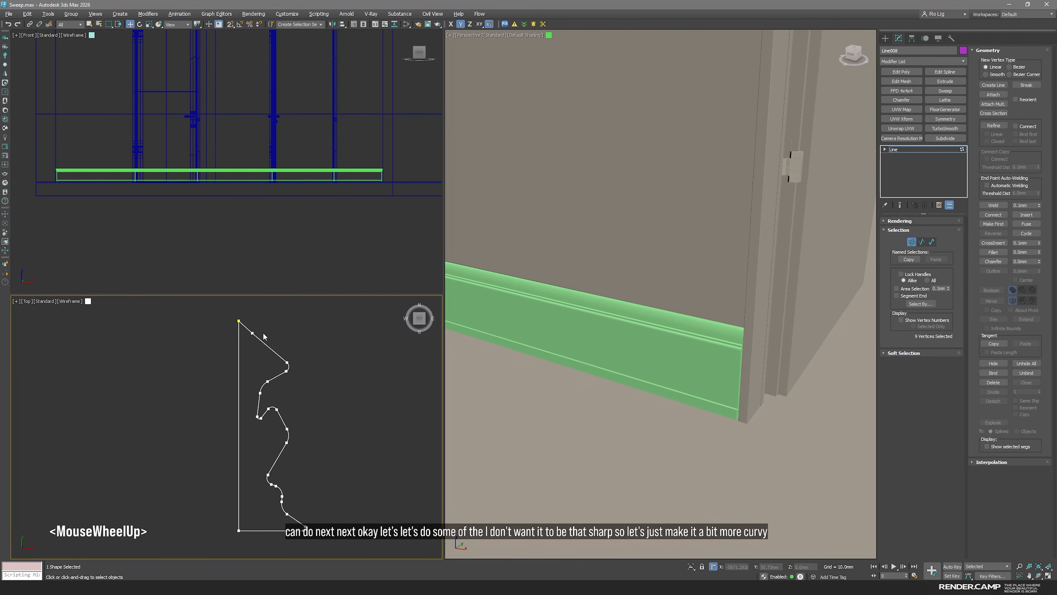
pyautogui.click(242, 336)
pyautogui.press('Delete')
pyautogui.click(299, 345)
pyautogui.click(894, 150)
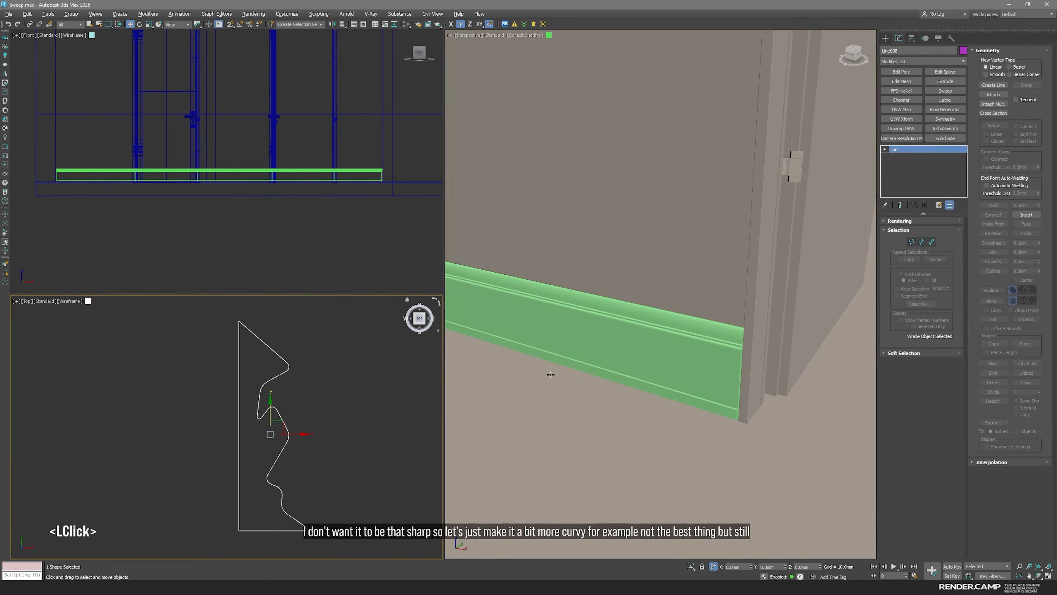
# Assign the custom-drawn line as the baseboard's Sweep section and inspect the resulting moulding along the wall without edged faces
pyautogui.click(578, 354)
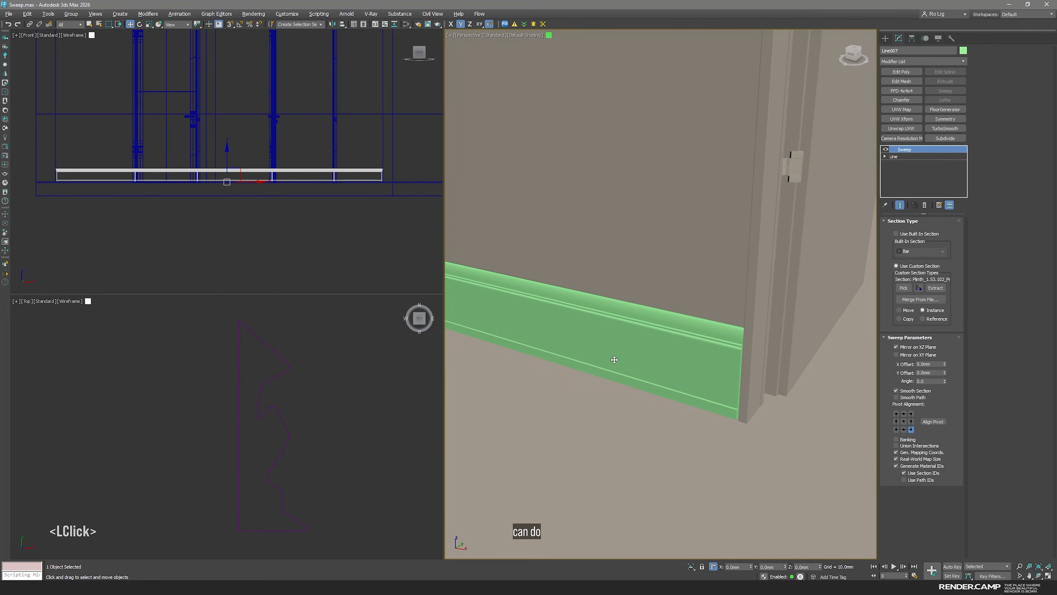
pyautogui.press('F4')
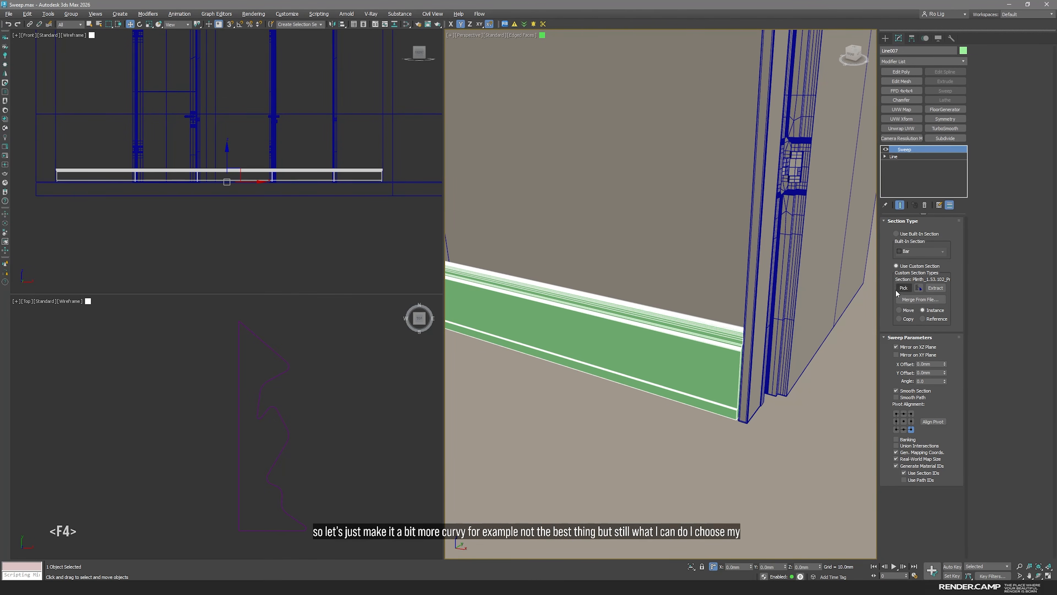
pyautogui.click(261, 415)
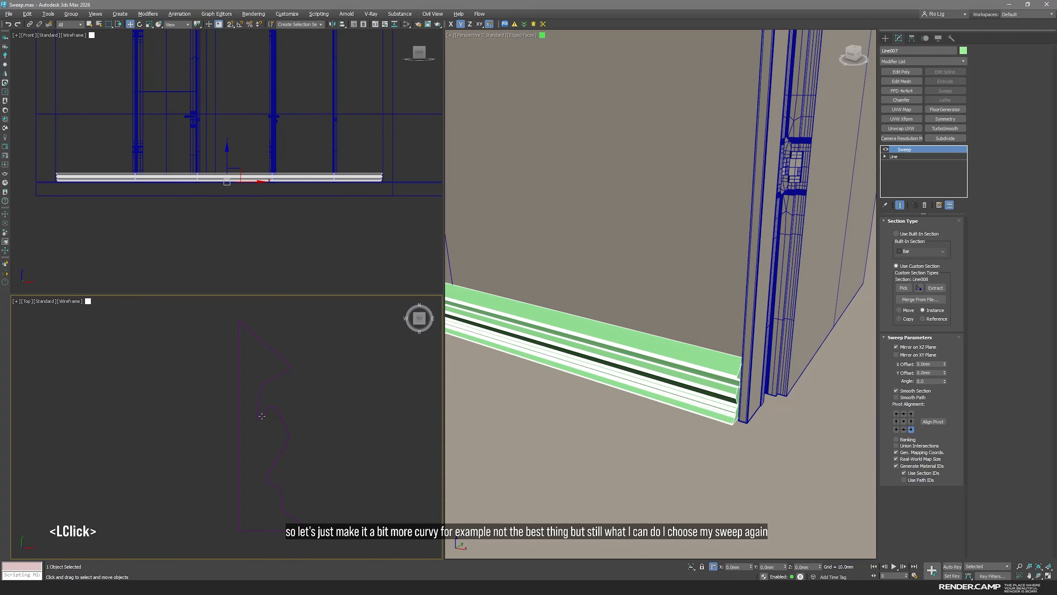
pyautogui.moveTo(686, 401); pyautogui.dragTo(682, 405, button='middle')
pyautogui.press('F4')
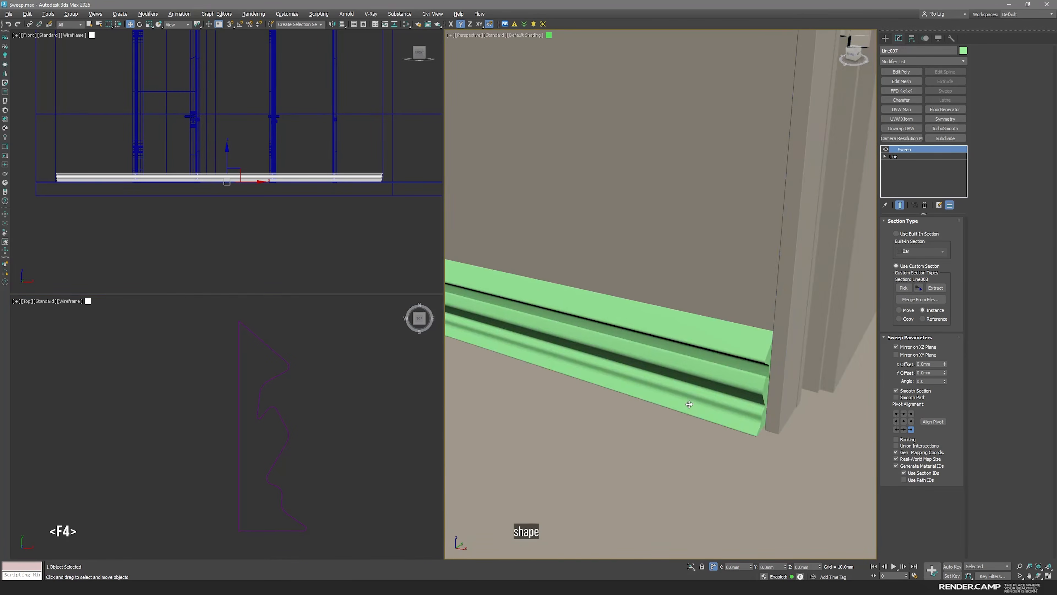
pyautogui.press('space')
pyautogui.moveTo(608, 464); pyautogui.dragTo(612, 378, button='middle')
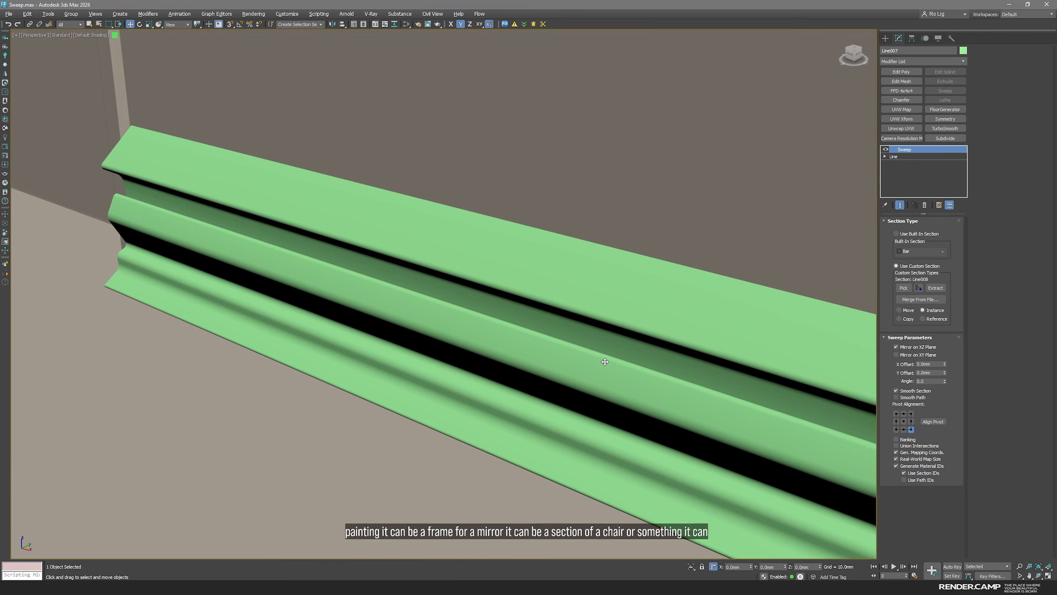
pyautogui.scroll(-3, 605, 362)
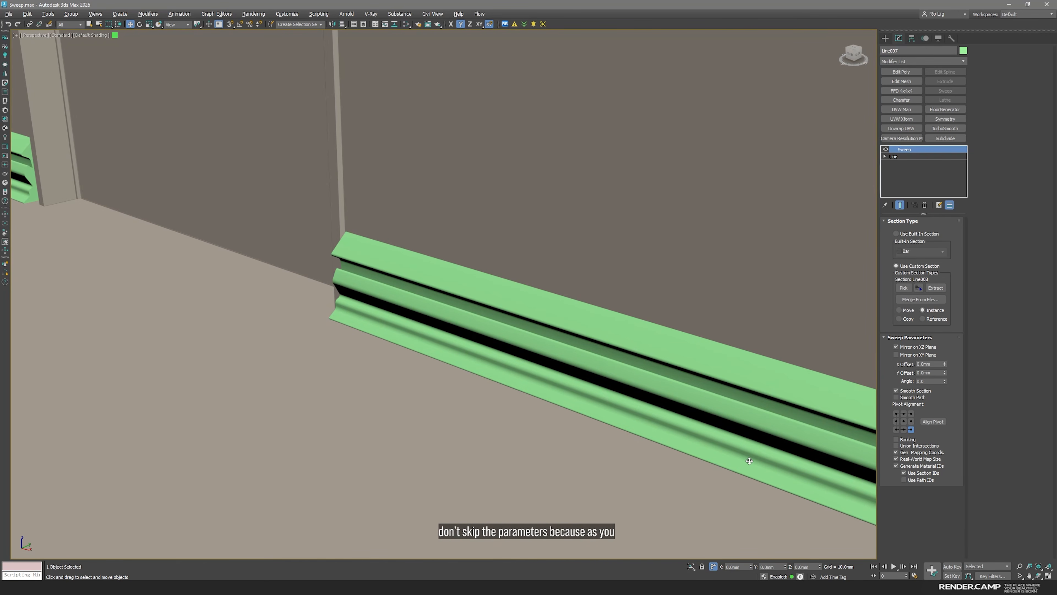
pyautogui.press('space')
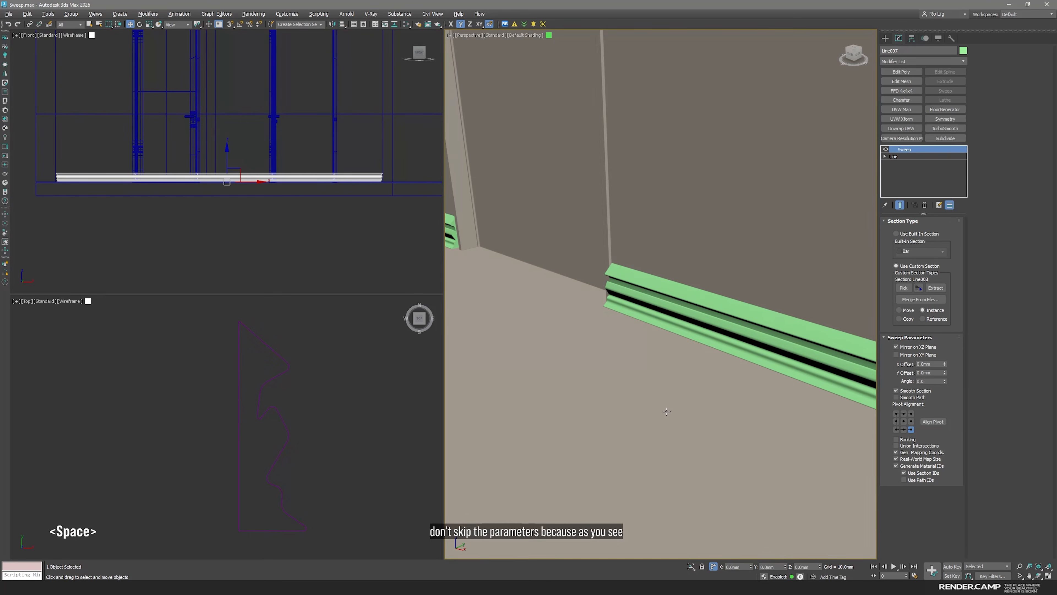
# Pick the 200 mm tall Plinth_1.53.102 profile as the baseboard's Sweep section again and enlarge the perspective view of it
pyautogui.scroll(-5, 350, 482)
pyautogui.moveTo(349, 482); pyautogui.dragTo(270, 438, button='middle')
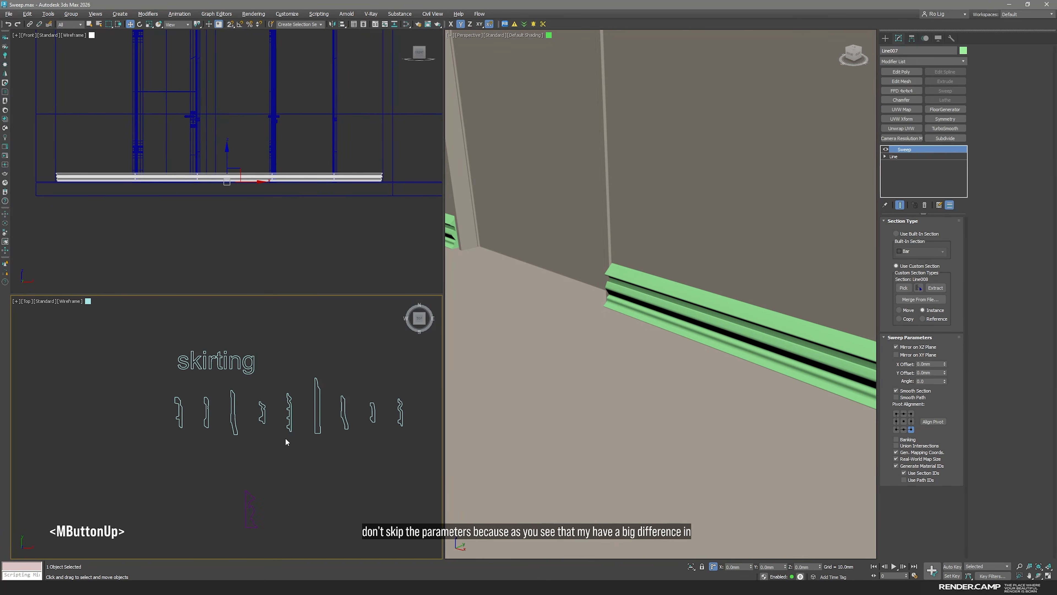
pyautogui.click(904, 288)
pyautogui.scroll(2, 316, 417)
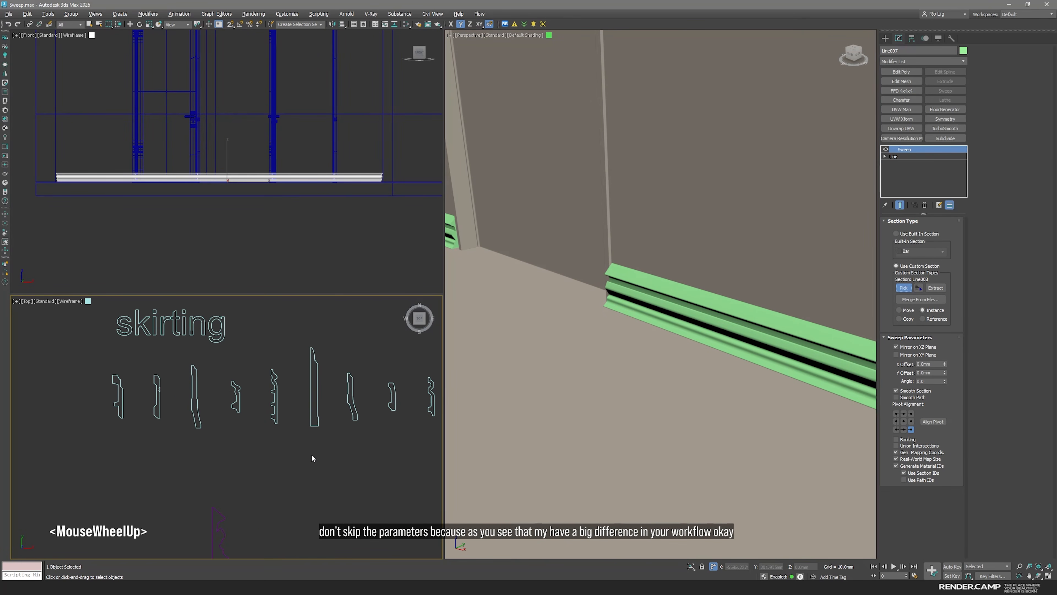
pyautogui.click(316, 417)
pyautogui.click(304, 464)
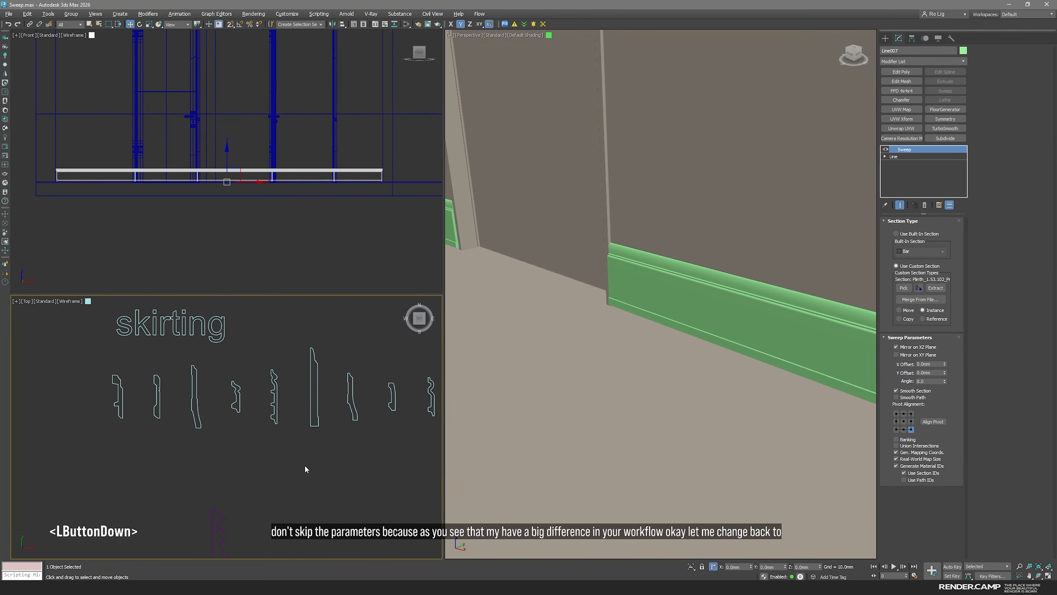
pyautogui.click(688, 314)
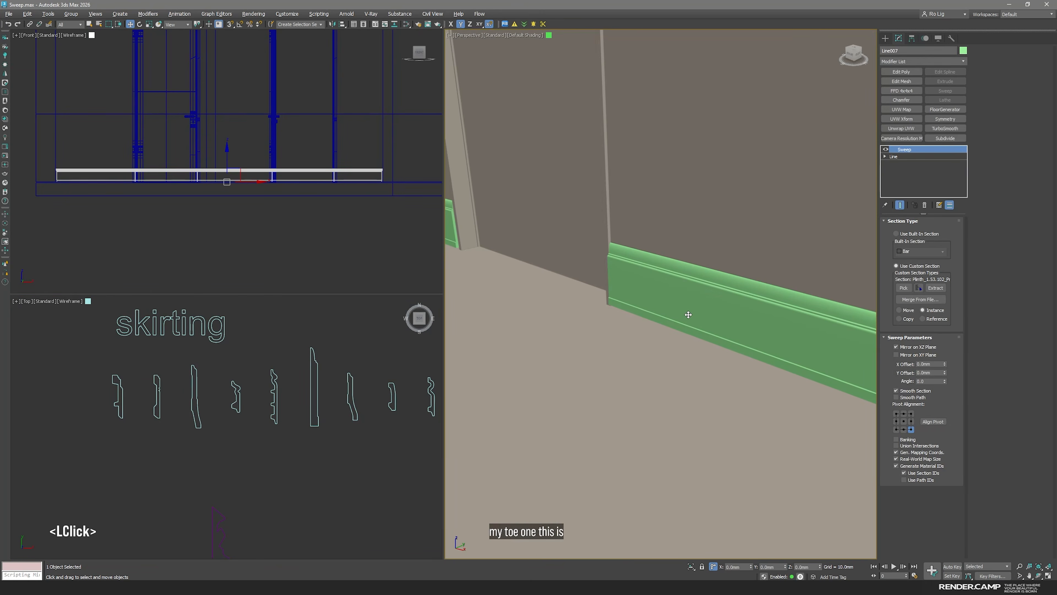
pyautogui.press('space')
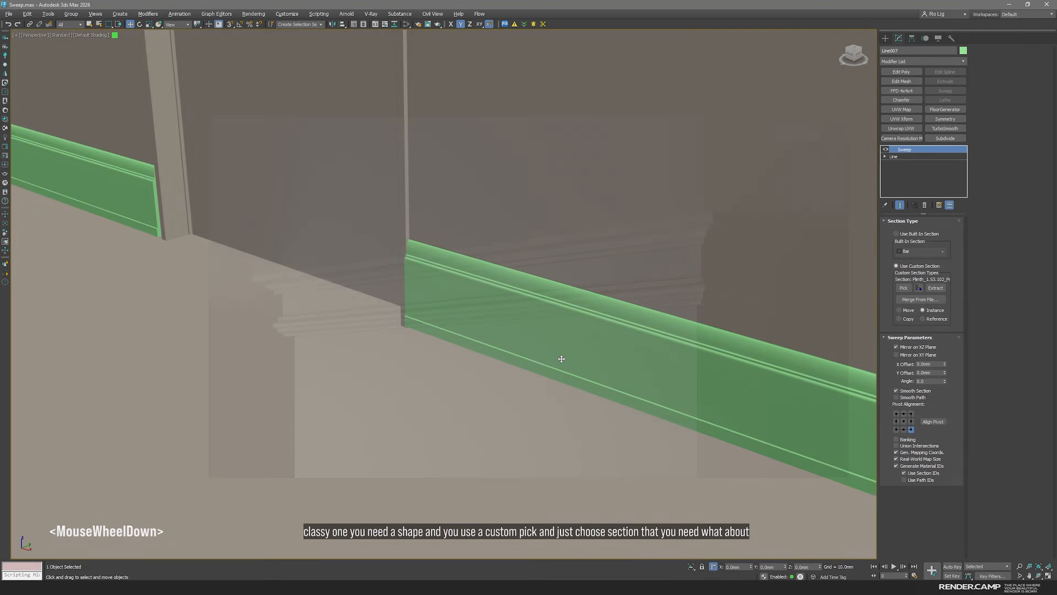
# Show the whole room plan in an enlarged Top view and clear the baseboard selection
pyautogui.scroll(-3, 560, 359)
pyautogui.moveTo(559, 359); pyautogui.dragTo(581, 344, button='middle')
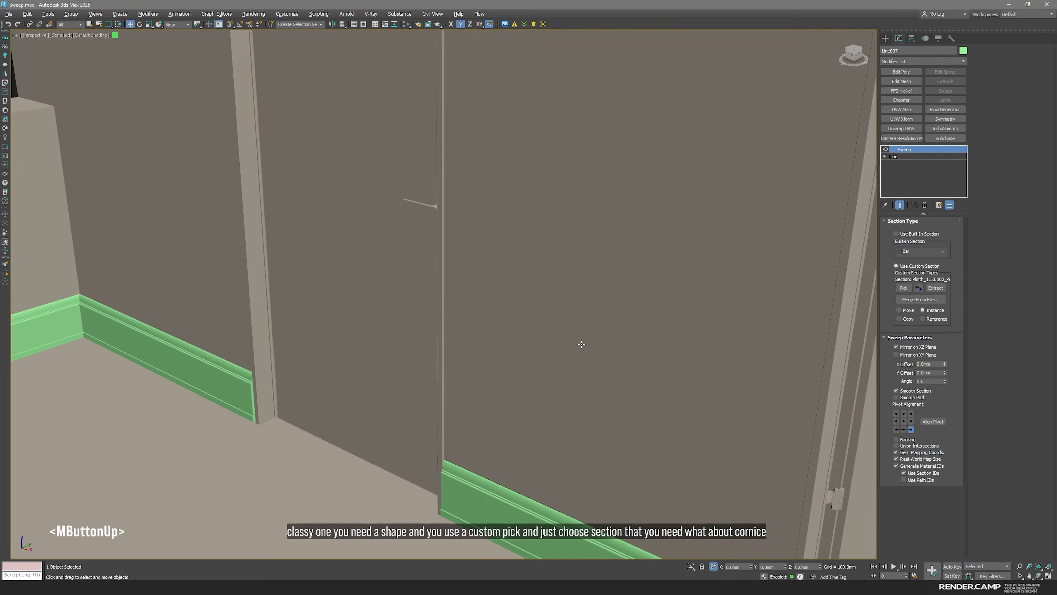
pyautogui.scroll(-2, 585, 265)
pyautogui.scroll(-3, 585, 265)
pyautogui.moveTo(587, 257); pyautogui.dragTo(590, 279, button='middle')
pyautogui.press('space')
pyautogui.hotkey('alt', 'w')
pyautogui.scroll(-5, 316, 427)
pyautogui.moveTo(595, 451); pyautogui.dragTo(583, 404, button='middle')
pyautogui.scroll(-1, 583, 404)
pyautogui.click(604, 431)
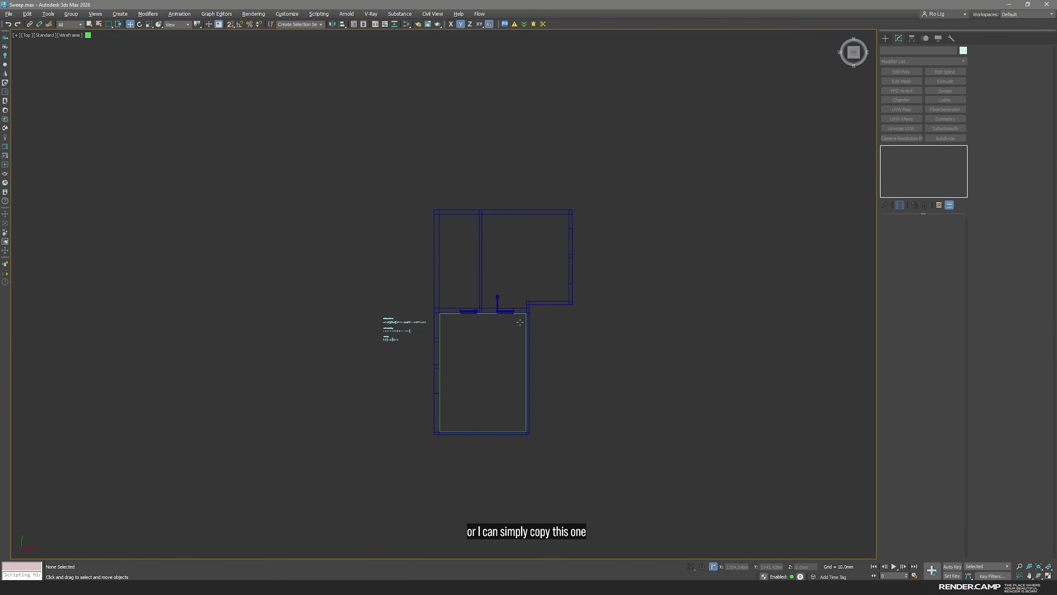
# Select the baseboard and duplicate it upward above the doors in the Front view as one independent copy
pyautogui.scroll(5, 519, 319)
pyautogui.scroll(3, 545, 270)
pyautogui.click(556, 283)
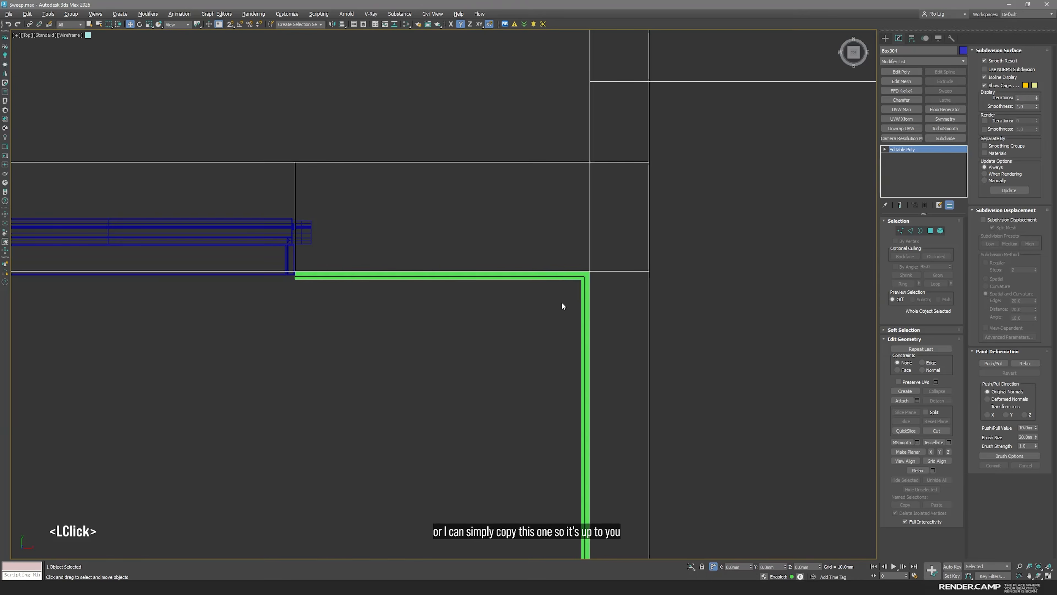
pyautogui.press('f')
pyautogui.click(746, 408)
pyautogui.click(754, 311)
pyautogui.scroll(-5, 757, 314)
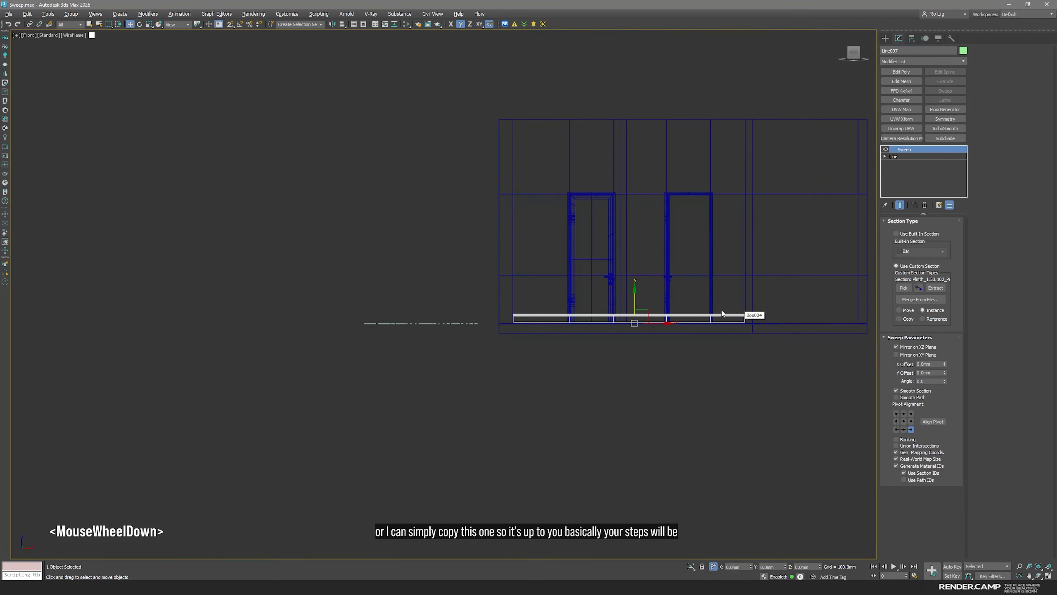
pyautogui.moveTo(655, 235); pyautogui.dragTo(590, 353, button='middle')
pyautogui.moveTo(565, 417)
pyautogui.keyDown('shift'); pyautogui.mouseDown()
pyautogui.moveTo(567, 285)
pyautogui.moveTo(594, 277)
pyautogui.mouseUp(); pyautogui.keyUp('shift')
pyautogui.click(527, 330)
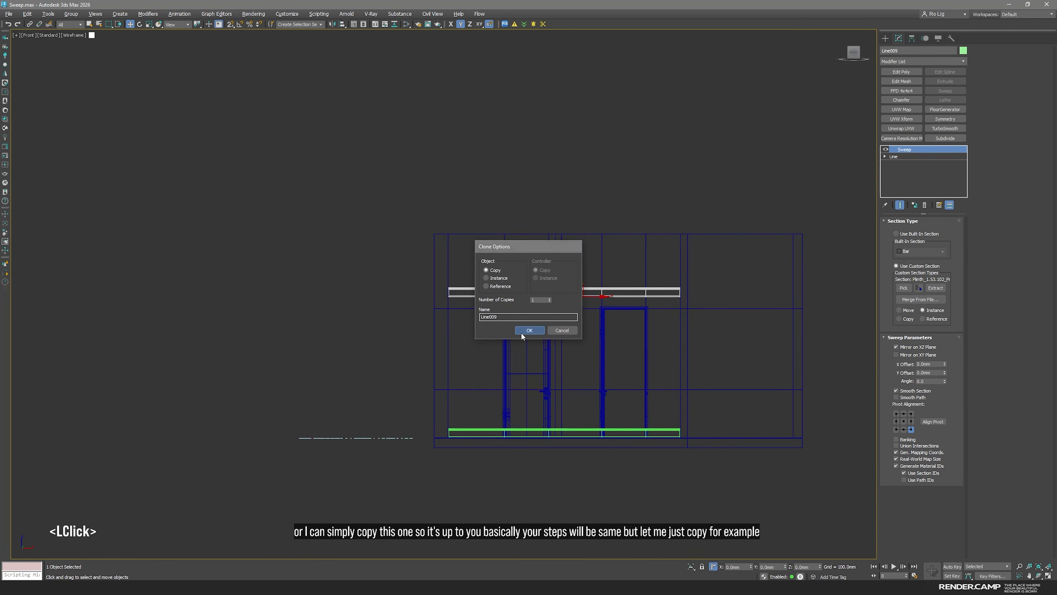
# Isolate the raised baseboard copy and show it in the enlarged perspective view
pyautogui.press('space')
pyautogui.hotkey('alt', 'w')
pyautogui.keyDown('alt'); pyautogui.moveTo(681, 341); pyautogui.dragTo(585, 315, button='middle'); pyautogui.keyUp('alt')
pyautogui.scroll(3, 585, 315)
pyautogui.moveTo(604, 273); pyautogui.dragTo(554, 319, button='middle')
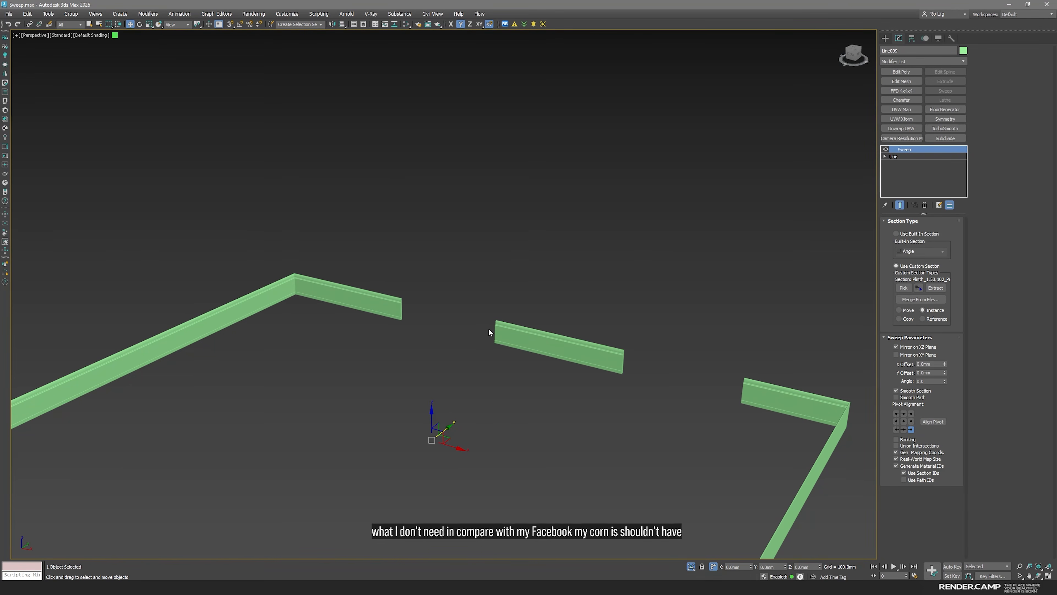
# Fuse the facing end vertices of the copy's base line in pairs to close both doorway gaps
pyautogui.click(900, 156)
pyautogui.press('1')
pyautogui.moveTo(488, 401); pyautogui.dragTo(377, 292)
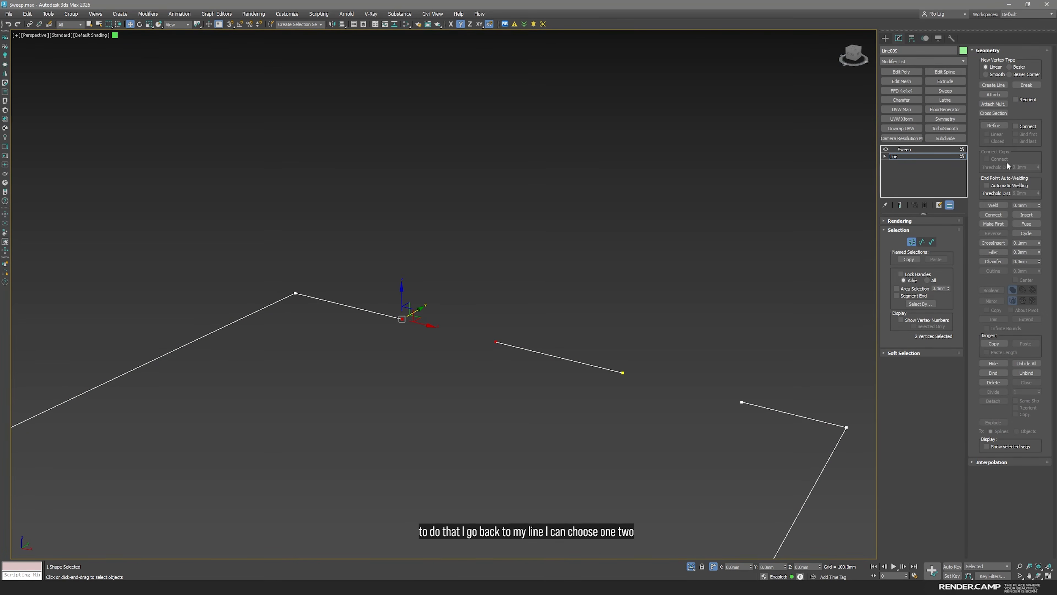
pyautogui.click(1033, 224)
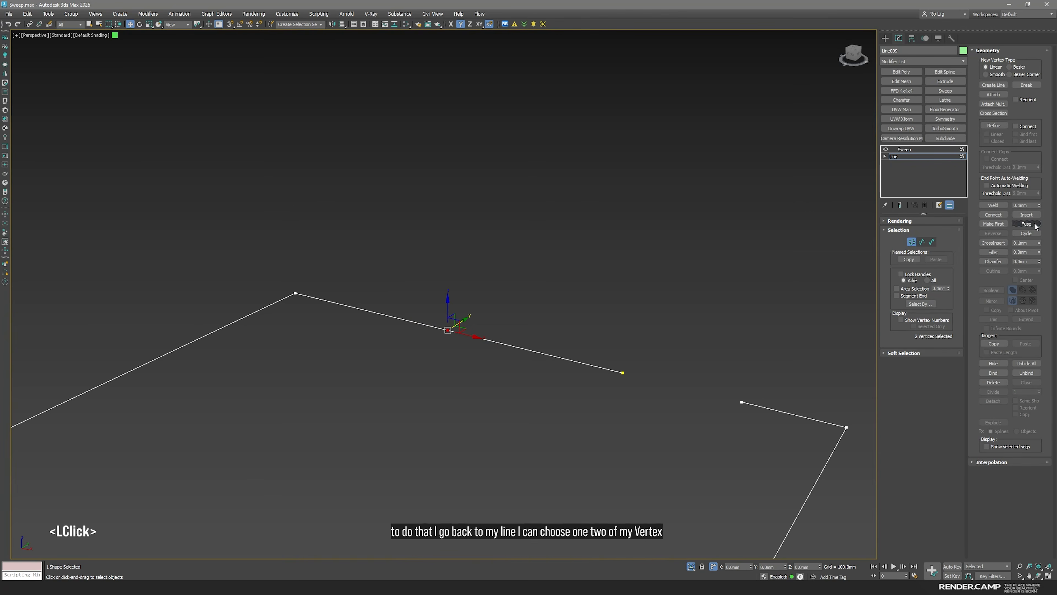
pyautogui.moveTo(613, 355); pyautogui.dragTo(641, 384)
pyautogui.keyDown('ctrl'); pyautogui.moveTo(723, 377); pyautogui.dragTo(758, 418); pyautogui.keyUp('ctrl')
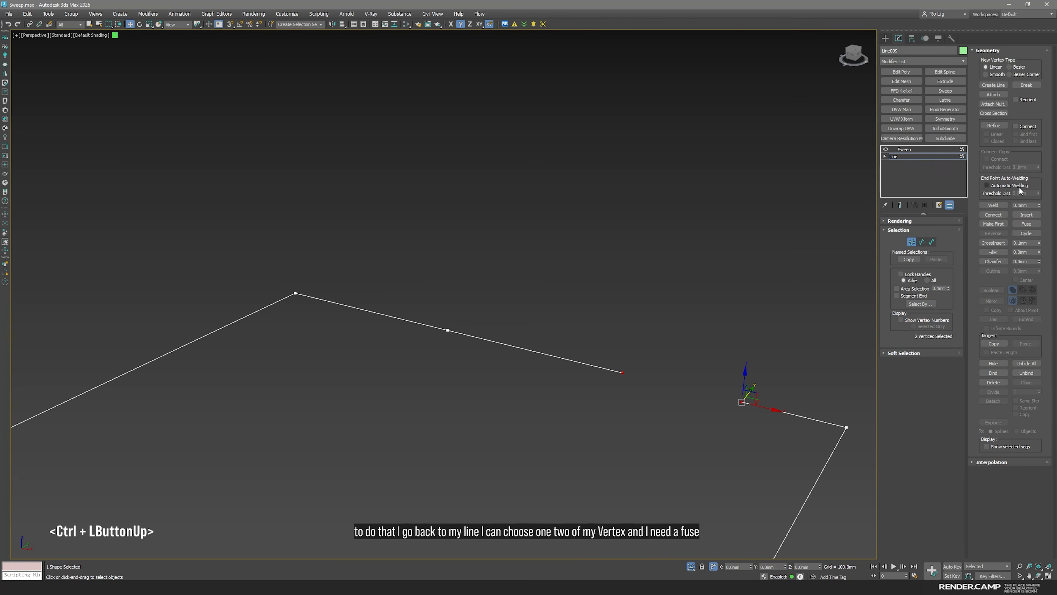
pyautogui.click(1031, 224)
# Weld all vertices of the cornice line and delete the two extra vertices along the former door wall
pyautogui.hotkey('ctrl', 'a')
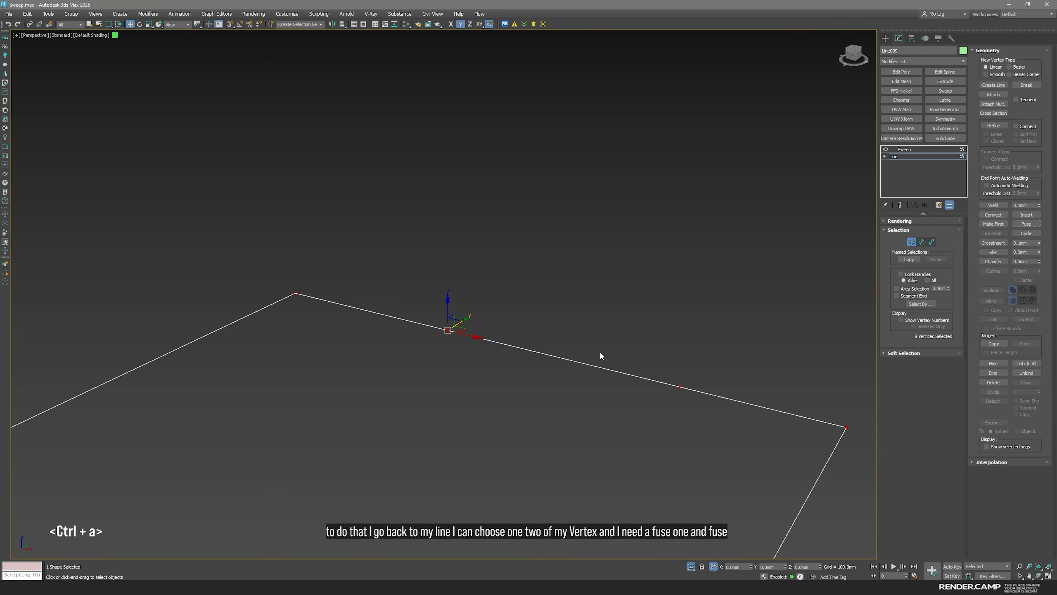
pyautogui.moveTo(604, 335); pyautogui.dragTo(647, 311, button='middle')
pyautogui.click(993, 205)
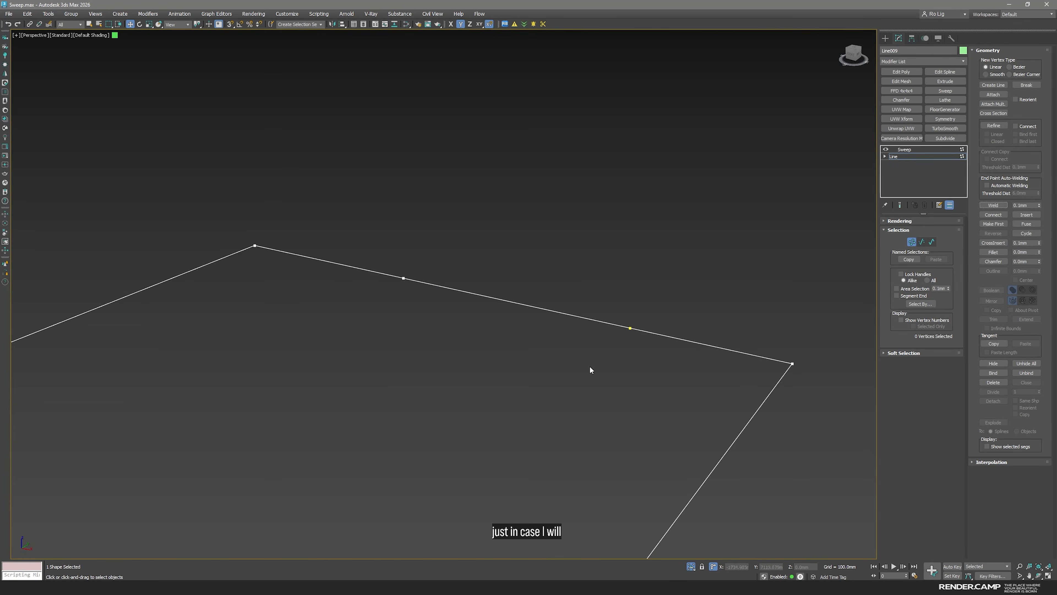
pyautogui.moveTo(654, 359); pyautogui.dragTo(590, 266)
pyautogui.hotkey('ctrl', 'BackSpace')
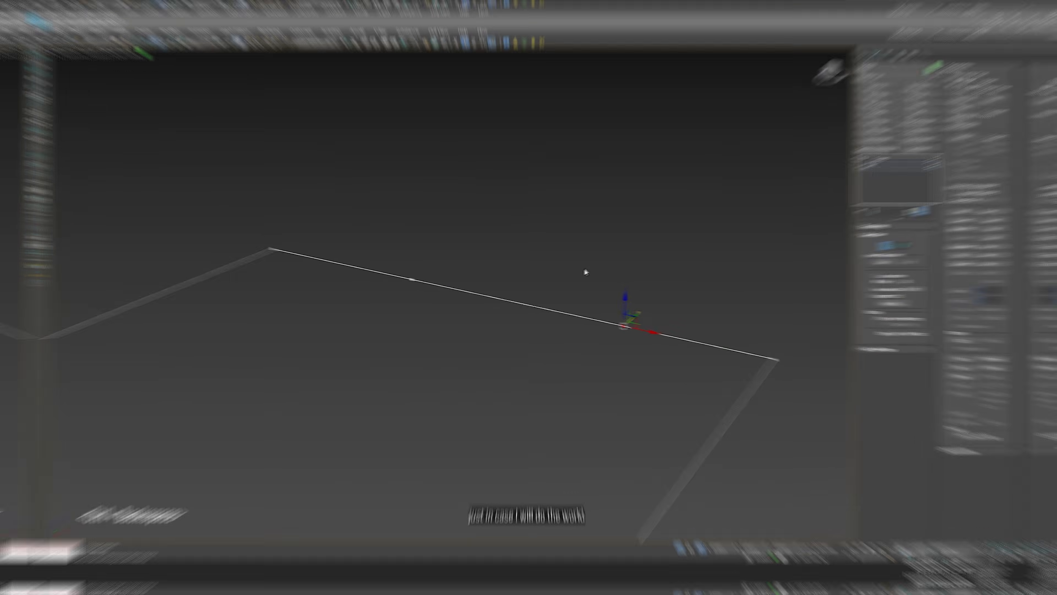
pyautogui.press('Delete')
pyautogui.moveTo(443, 312); pyautogui.dragTo(383, 248)
pyautogui.press('Delete')
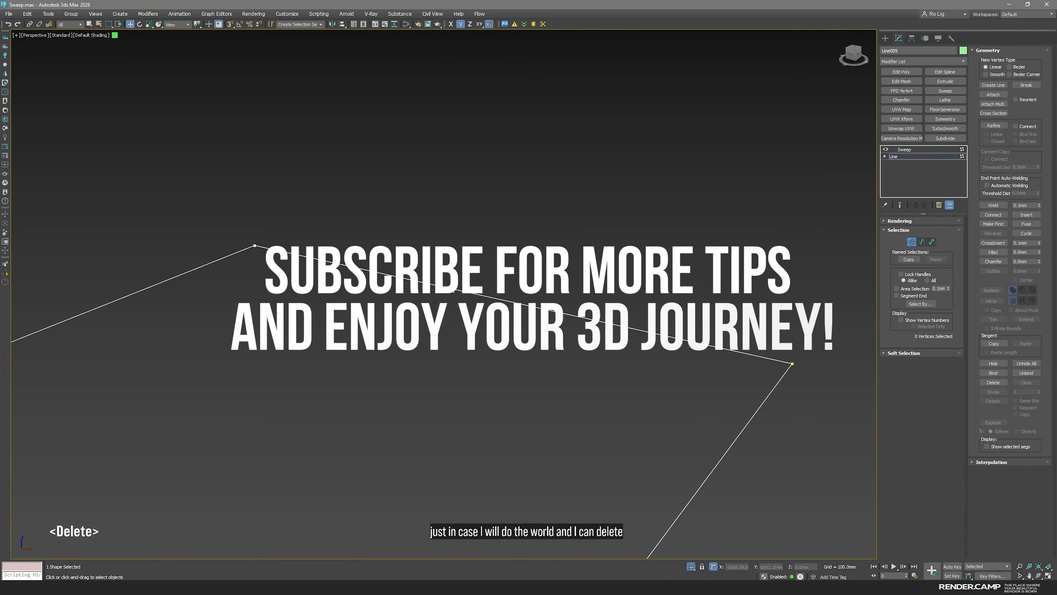
# Return to the copy's Sweep, end isolation, and set its pivot alignment to the bottom-left corner to fit inside the walls
pyautogui.click(895, 150)
pyautogui.press('space')
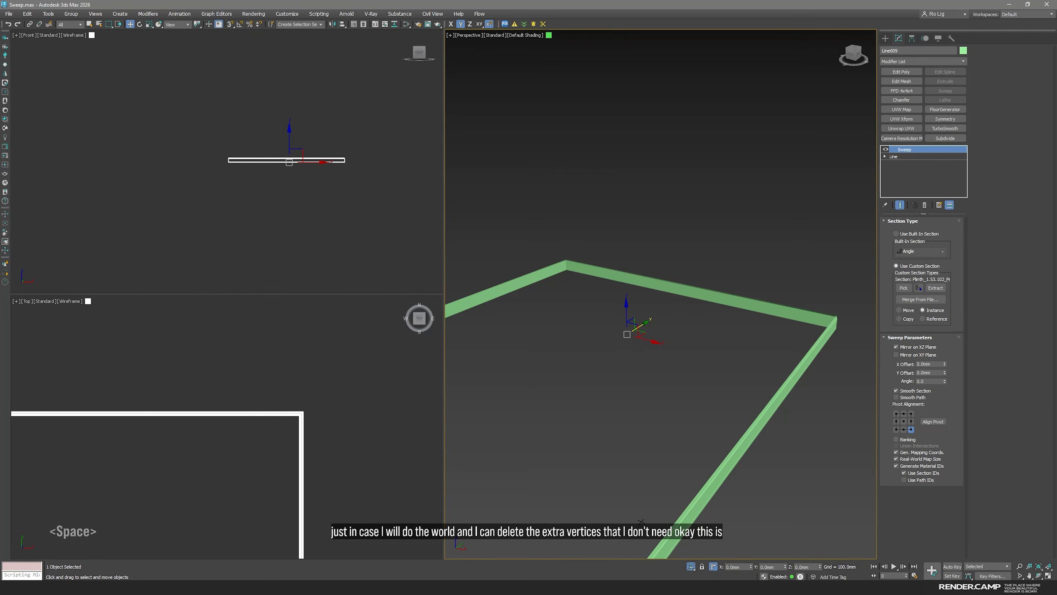
pyautogui.click(692, 566)
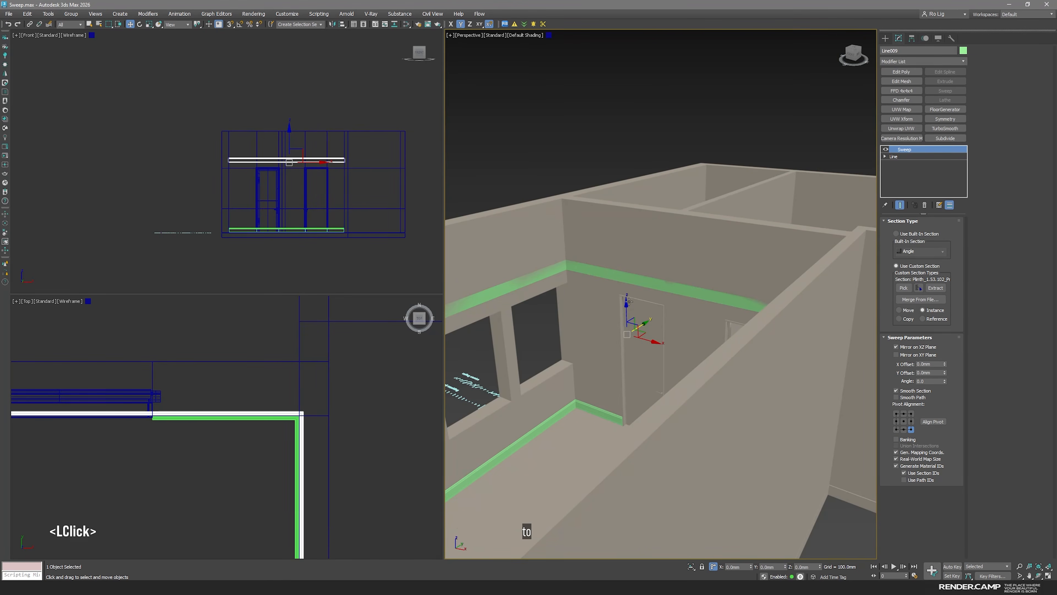
pyautogui.scroll(5, 641, 311)
pyautogui.middleClick(245, 396)
pyautogui.press('space')
pyautogui.scroll(-6, 260, 380)
pyautogui.moveTo(286, 365); pyautogui.dragTo(588, 343, button='middle')
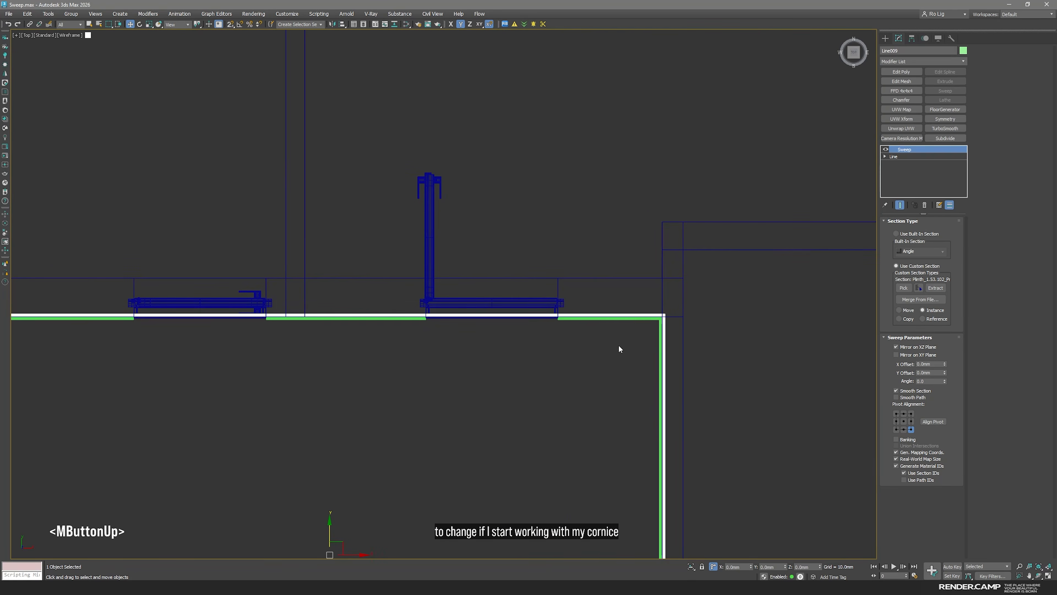
pyautogui.scroll(2, 675, 317)
pyautogui.scroll(2, 658, 315)
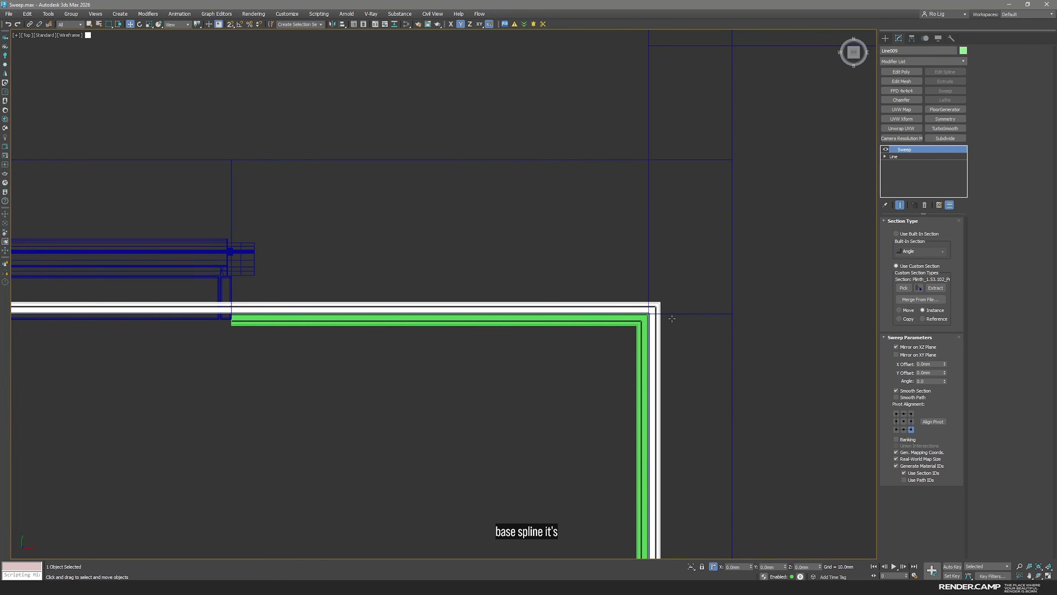
pyautogui.click(896, 428)
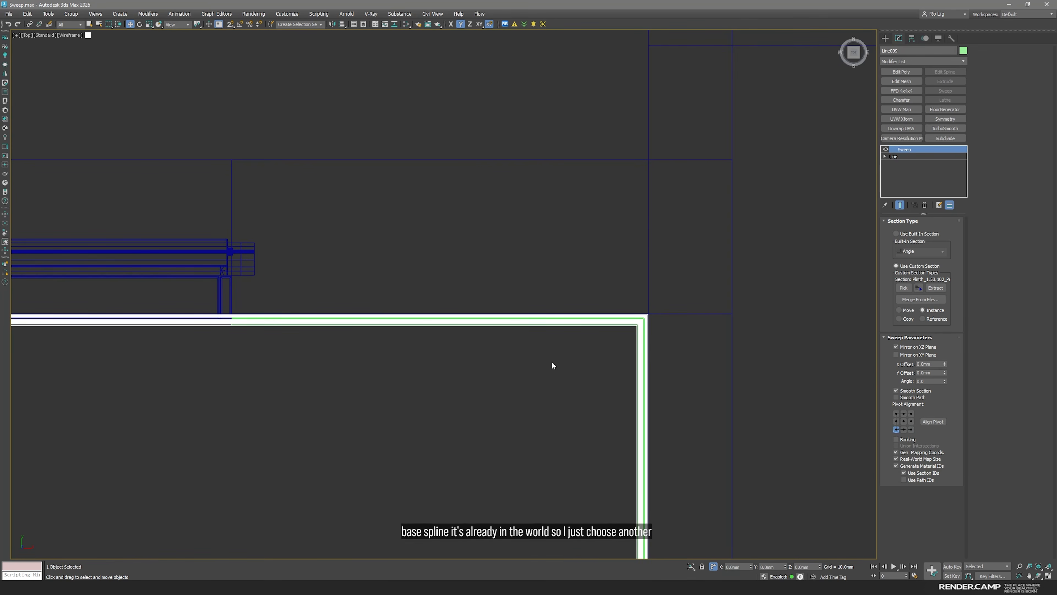
# Pick the classic Cornice_1.50.146 profile from the ceiling cornice row as the raised copy's Sweep section
pyautogui.scroll(-3, 489, 370)
pyautogui.moveTo(246, 413); pyautogui.dragTo(612, 341, button='middle')
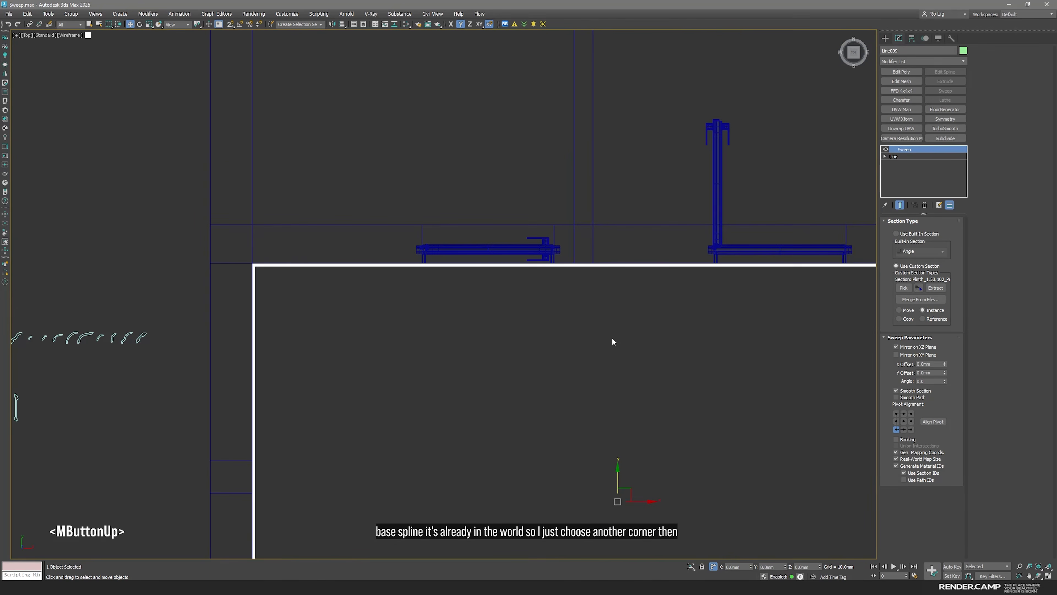
pyautogui.scroll(-3, 612, 341)
pyautogui.middleClick(401, 366)
pyautogui.scroll(3, 387, 370)
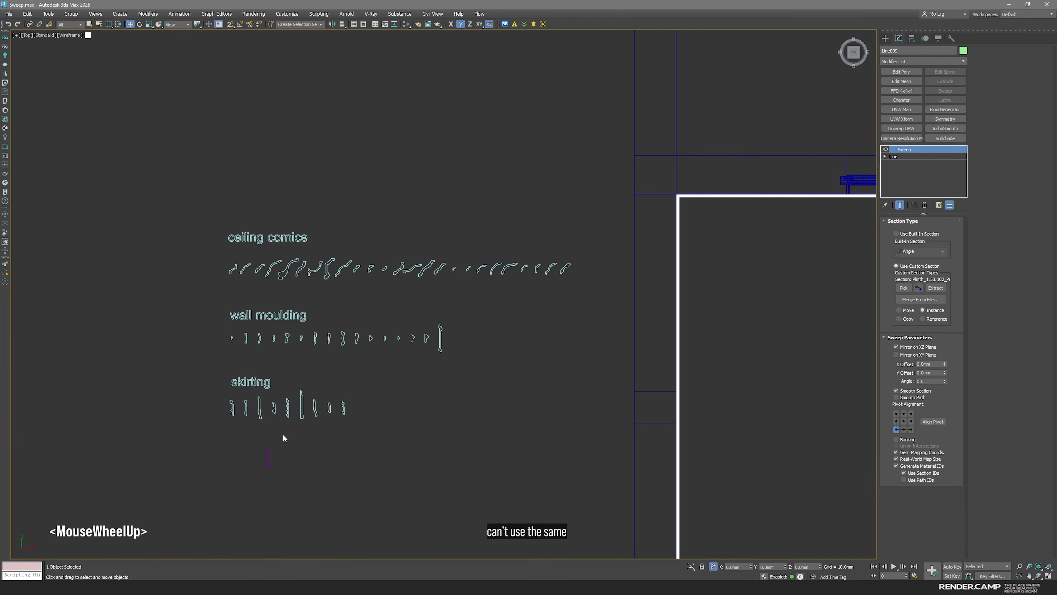
pyautogui.moveTo(403, 405); pyautogui.dragTo(314, 420, button='middle')
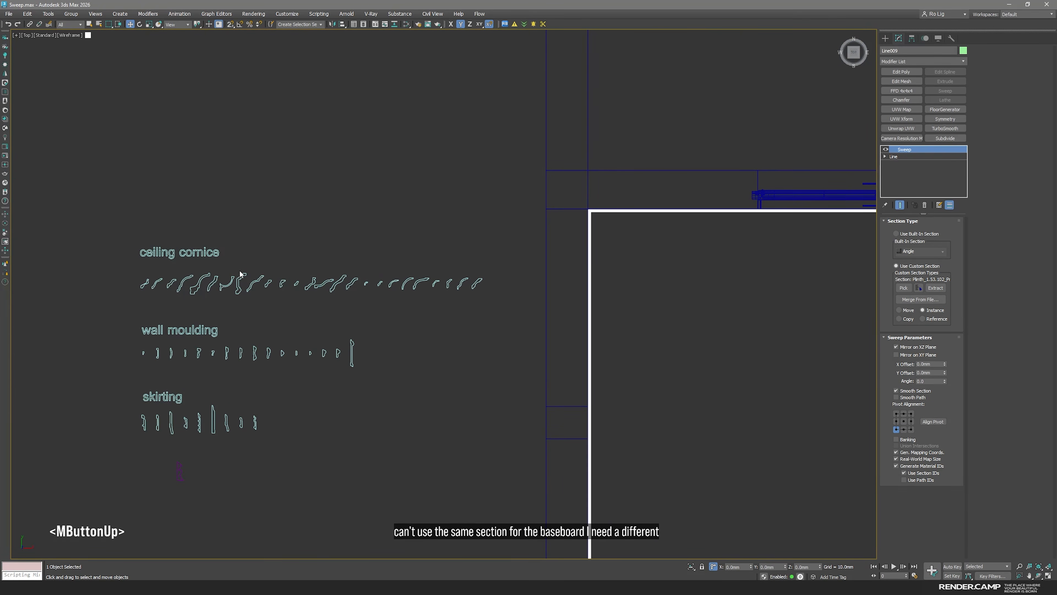
pyautogui.click(903, 287)
pyautogui.scroll(3, 225, 260)
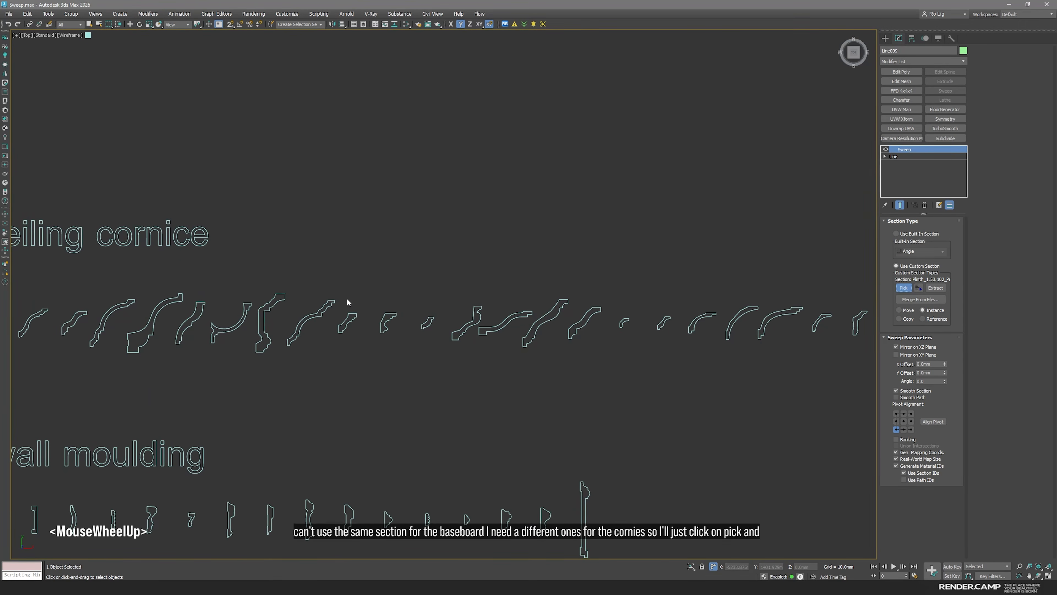
pyautogui.scroll(5, 275, 311)
pyautogui.click(265, 364)
pyautogui.scroll(-5, 515, 345)
pyautogui.moveTo(515, 345); pyautogui.dragTo(366, 299, button='middle')
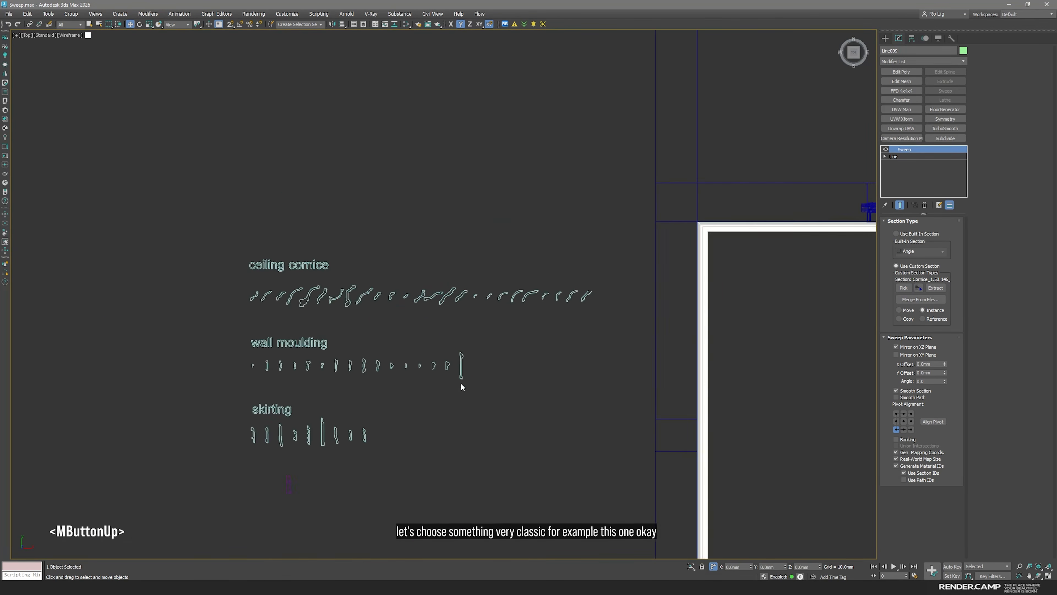
# Check the cornice profile against the wall in the Front view and turn off its Mirror on XZ Plane
pyautogui.press('space')
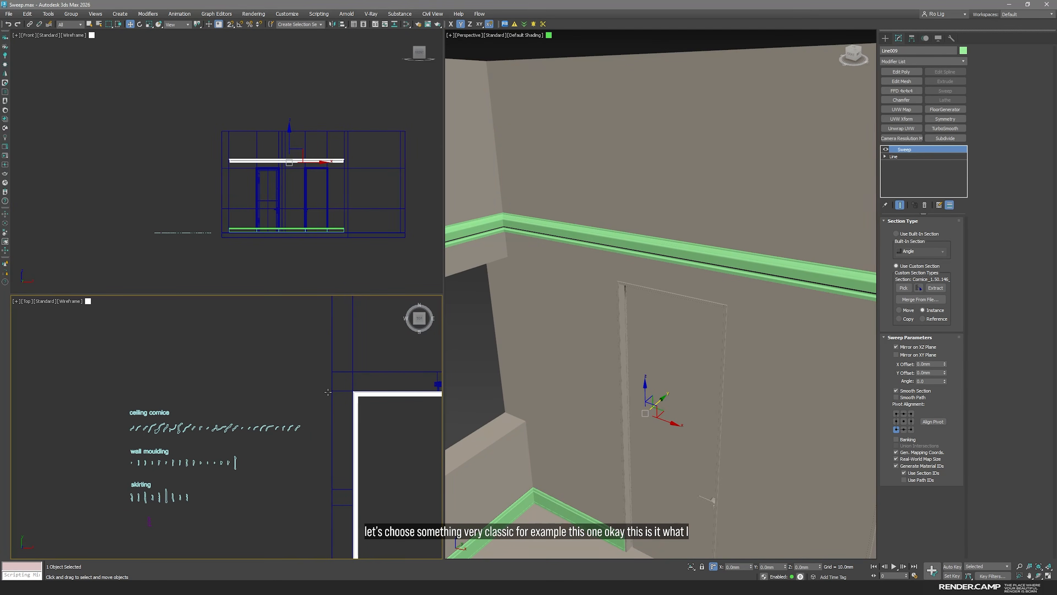
pyautogui.middleClick(271, 174)
pyautogui.scroll(5, 264, 176)
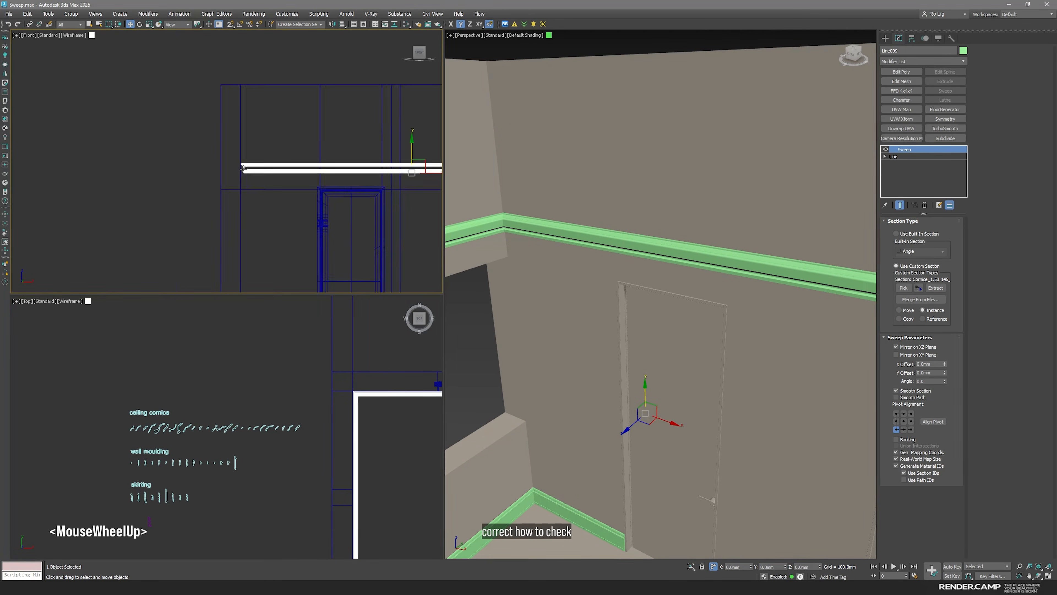
pyautogui.moveTo(304, 197); pyautogui.dragTo(224, 200, button='middle')
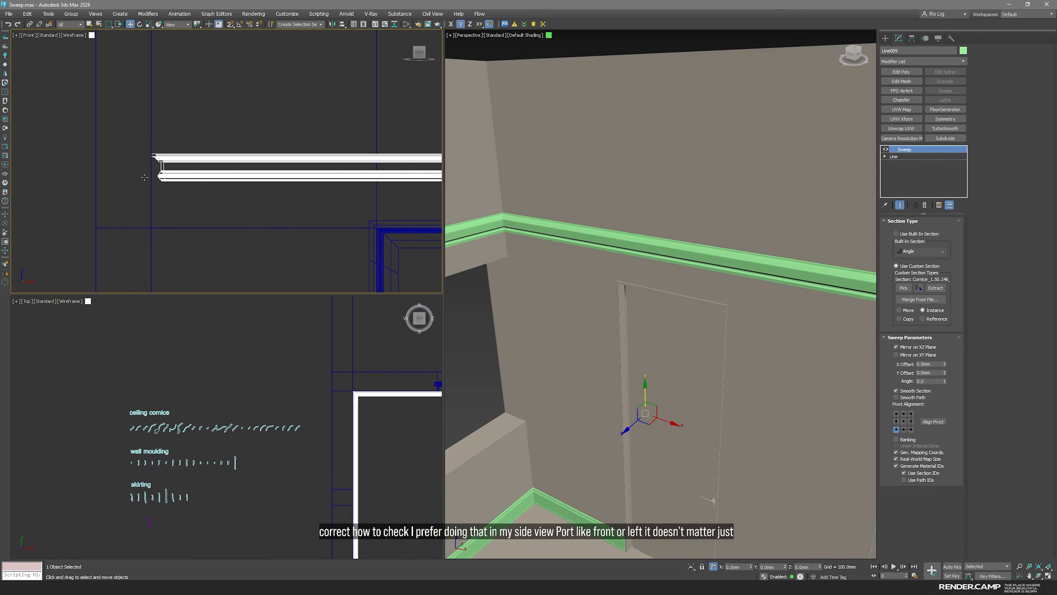
pyautogui.scroll(3, 146, 175)
pyautogui.scroll(4, 148, 108)
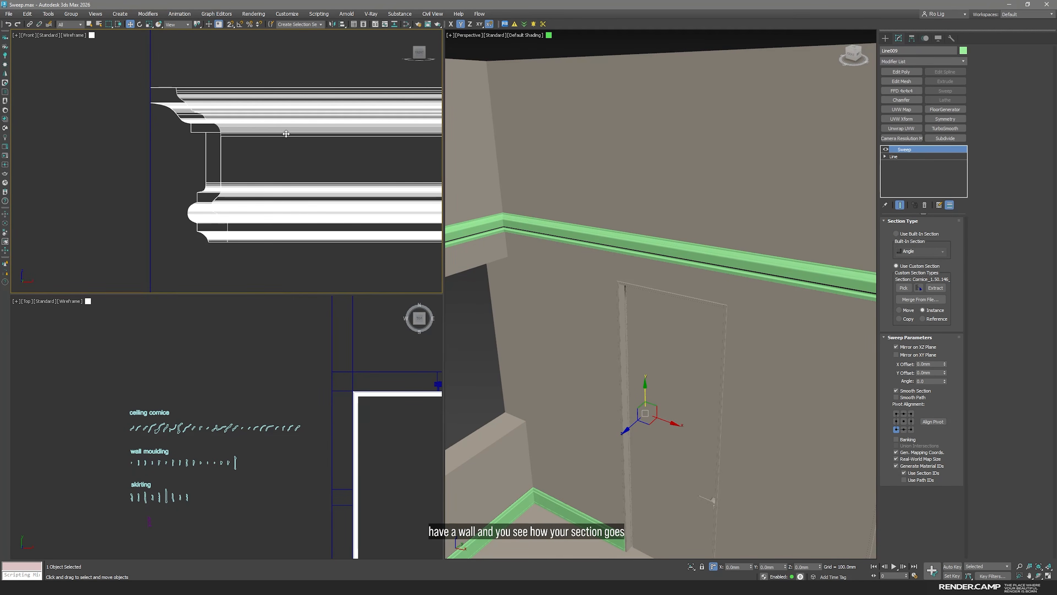
pyautogui.scroll(-3, 234, 162)
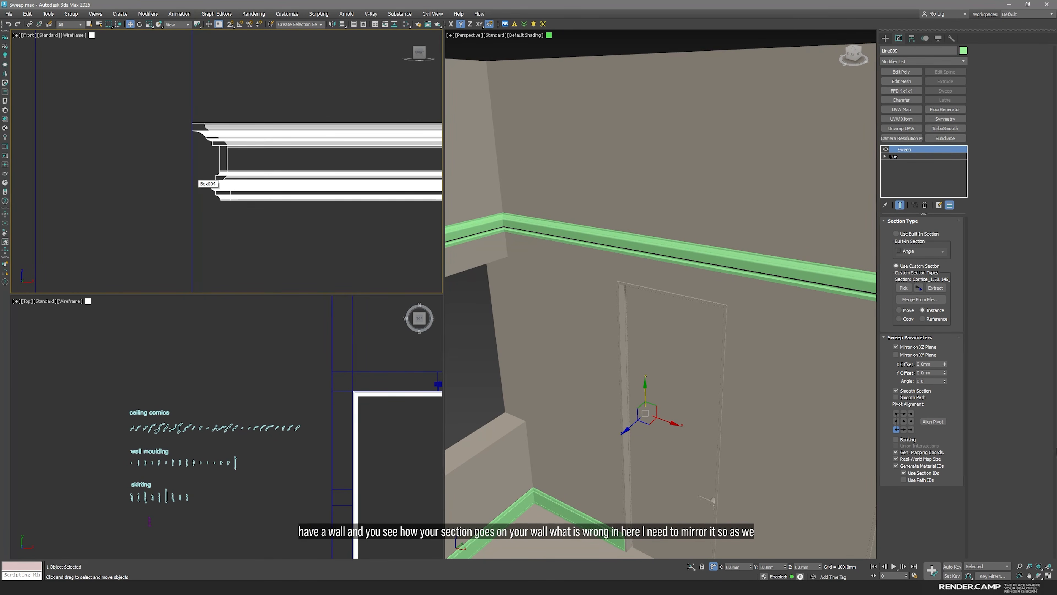
pyautogui.click(896, 348)
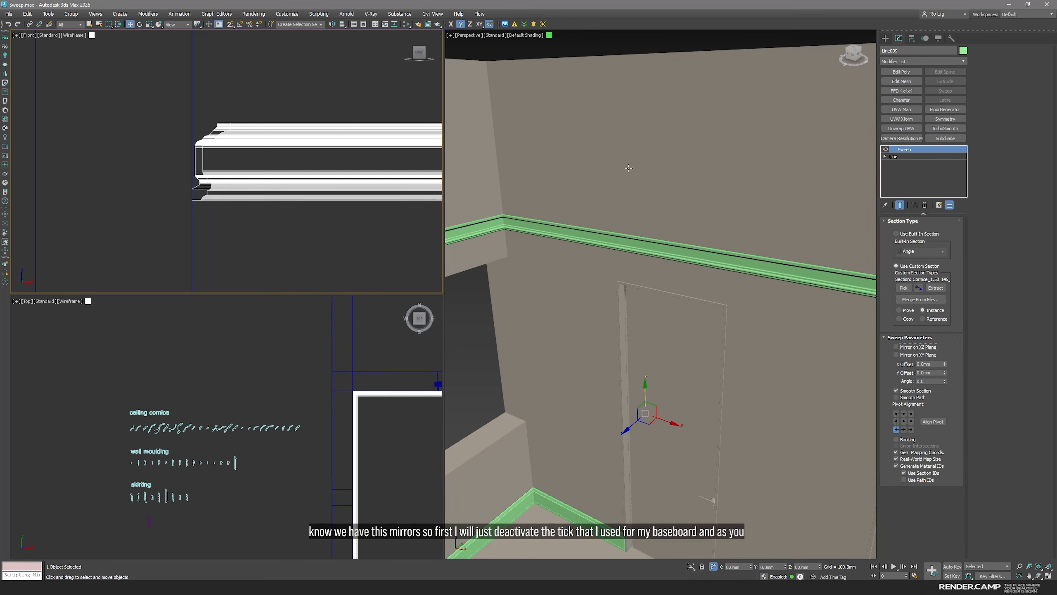
# Create a ceiling box in the Top view covering the whole floor plan, about 17 m by 11.4 m and 2.8 m high
pyautogui.scroll(-3, 270, 187)
pyautogui.scroll(-2, 269, 186)
pyautogui.moveTo(270, 187); pyautogui.dragTo(94, 208, button='middle')
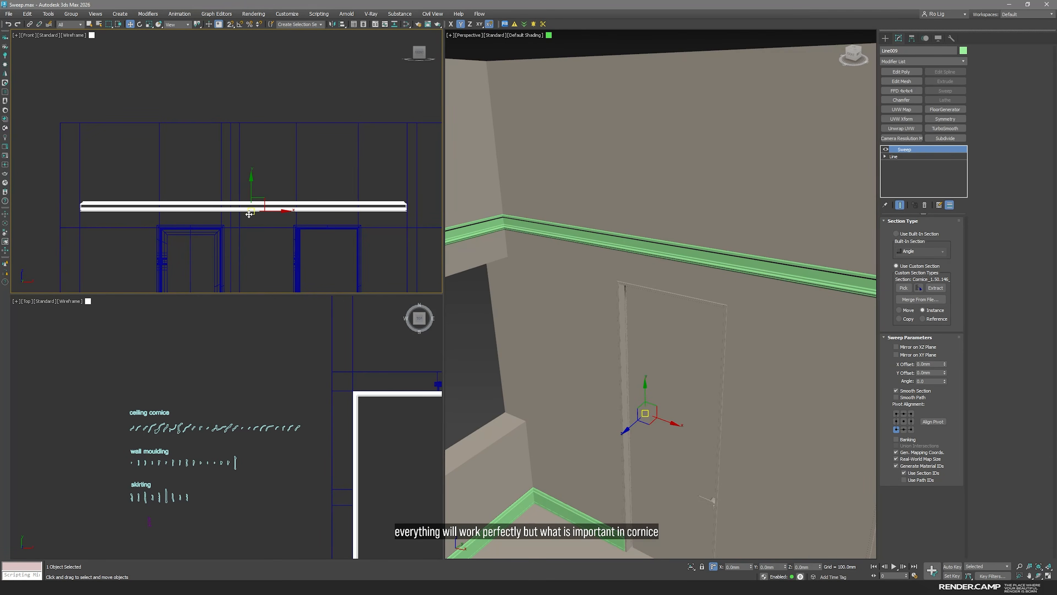
pyautogui.moveTo(270, 230); pyautogui.dragTo(273, 209, button='middle')
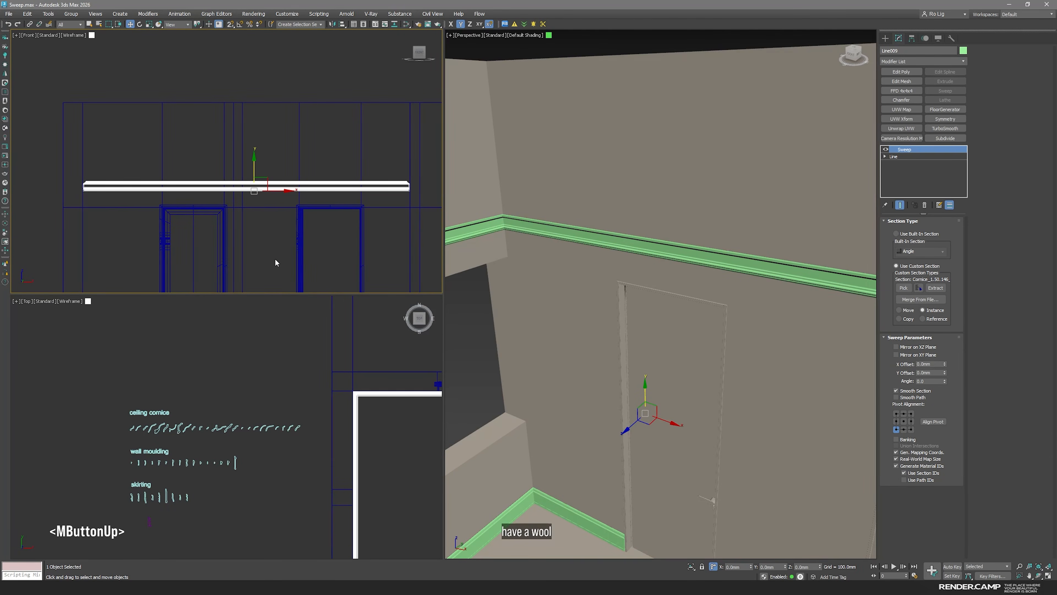
pyautogui.click(275, 259)
pyautogui.press('t')
pyautogui.scroll(-10, 275, 259)
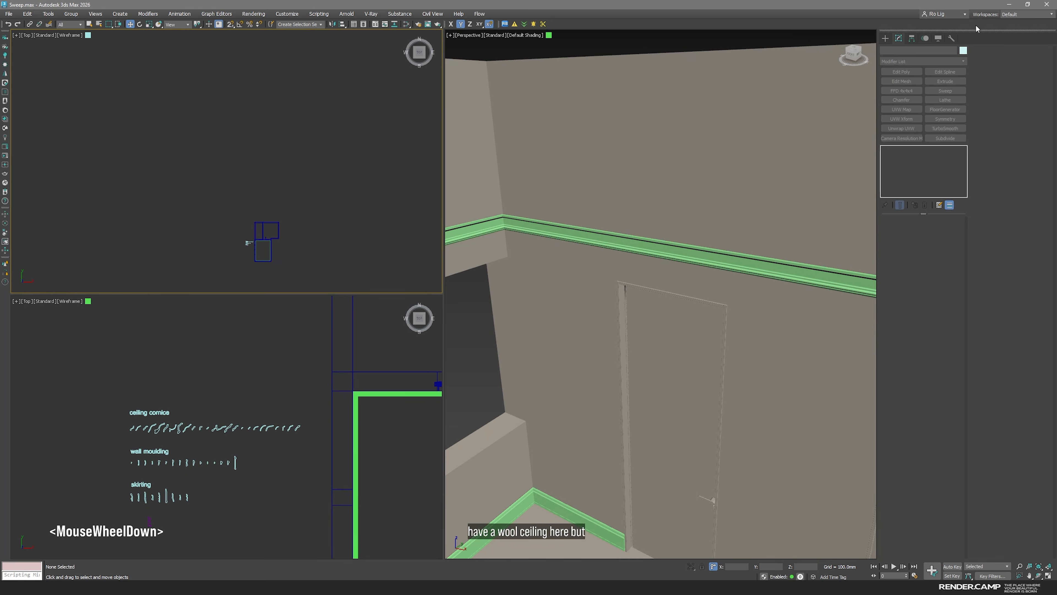
pyautogui.click(887, 39)
pyautogui.click(885, 62)
pyautogui.click(901, 104)
pyautogui.scroll(2, 270, 246)
pyautogui.moveTo(270, 245); pyautogui.dragTo(246, 209, button='middle')
pyautogui.moveTo(237, 168); pyautogui.dragTo(287, 241)
pyautogui.click(285, 228)
# Move the ceiling box with vertex snapping onto the top of the walls in the Front view and open its parameters
pyautogui.press('w')
pyautogui.press('f')
pyautogui.press('z')
pyautogui.scroll(-2, 261, 226)
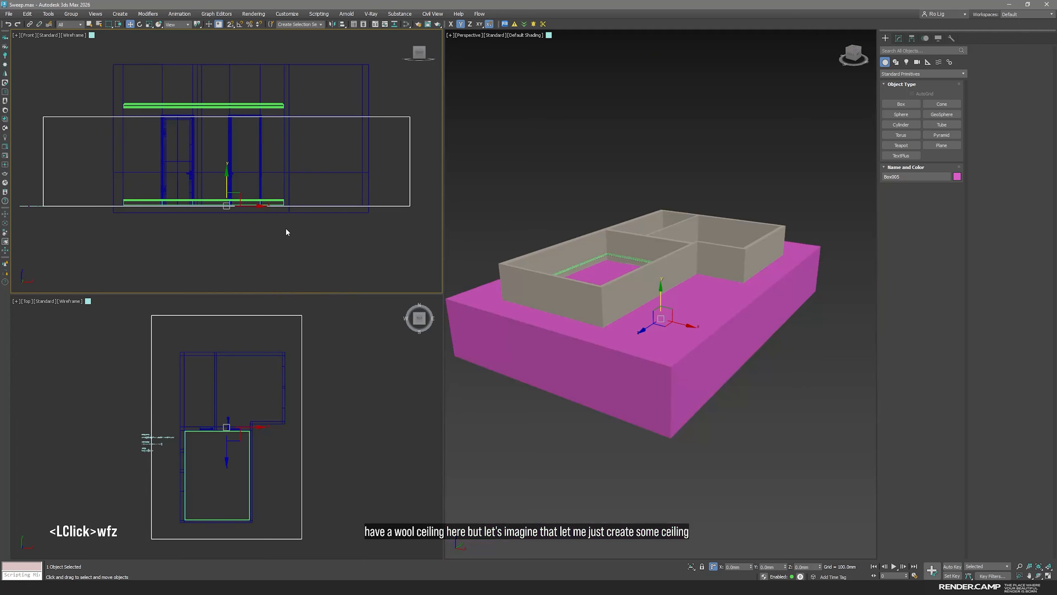
pyautogui.press('s')
pyautogui.moveTo(237, 194); pyautogui.dragTo(333, 111)
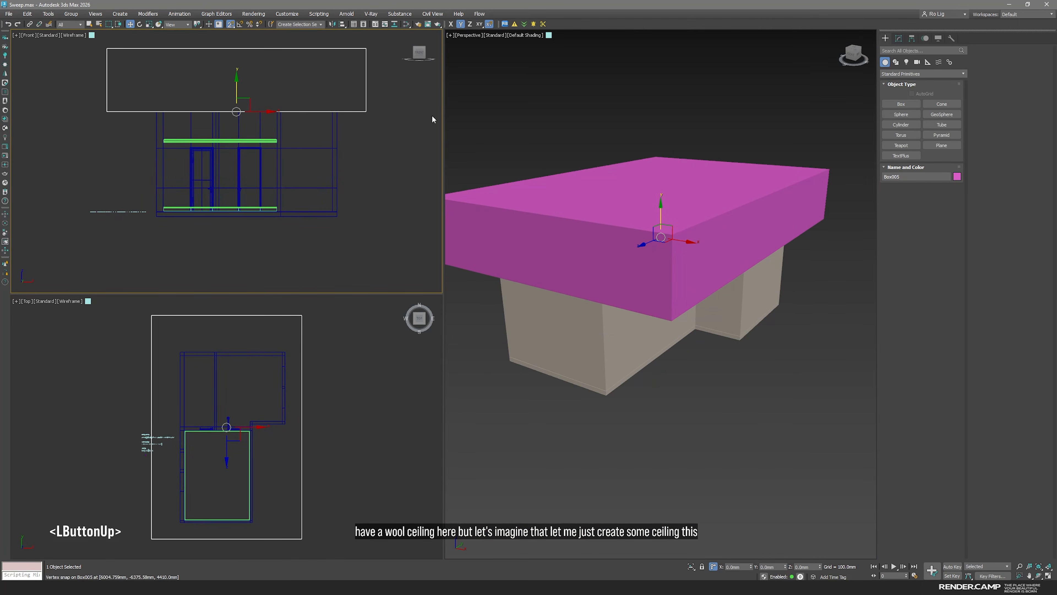
pyautogui.click(898, 38)
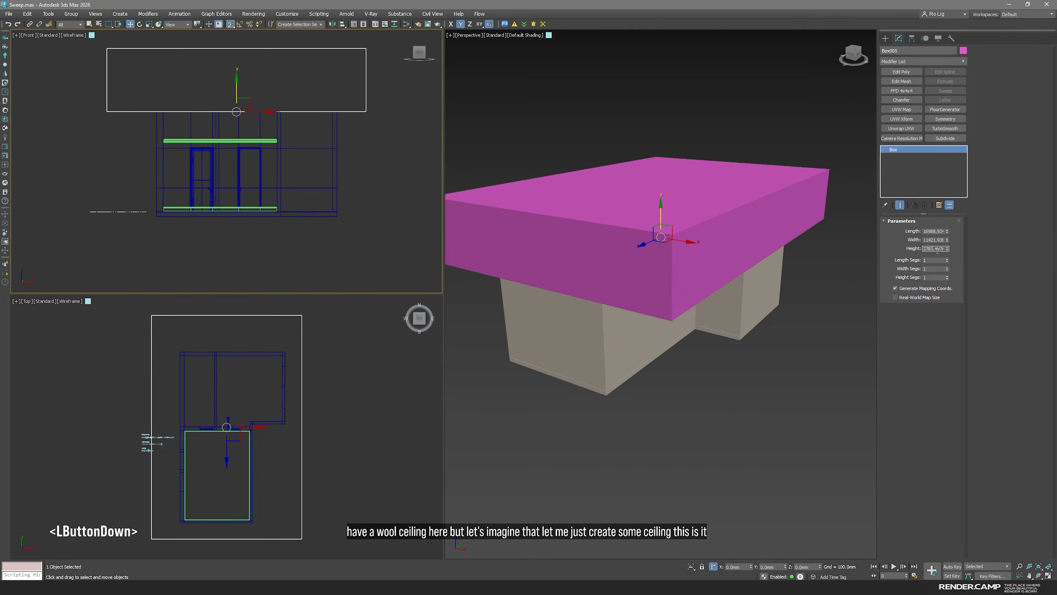
# Thin the ceiling box down to a slab and move the cornice with vertex snapping up to the top of the walls in the Front view
pyautogui.press('Return')
pyautogui.click(248, 109)
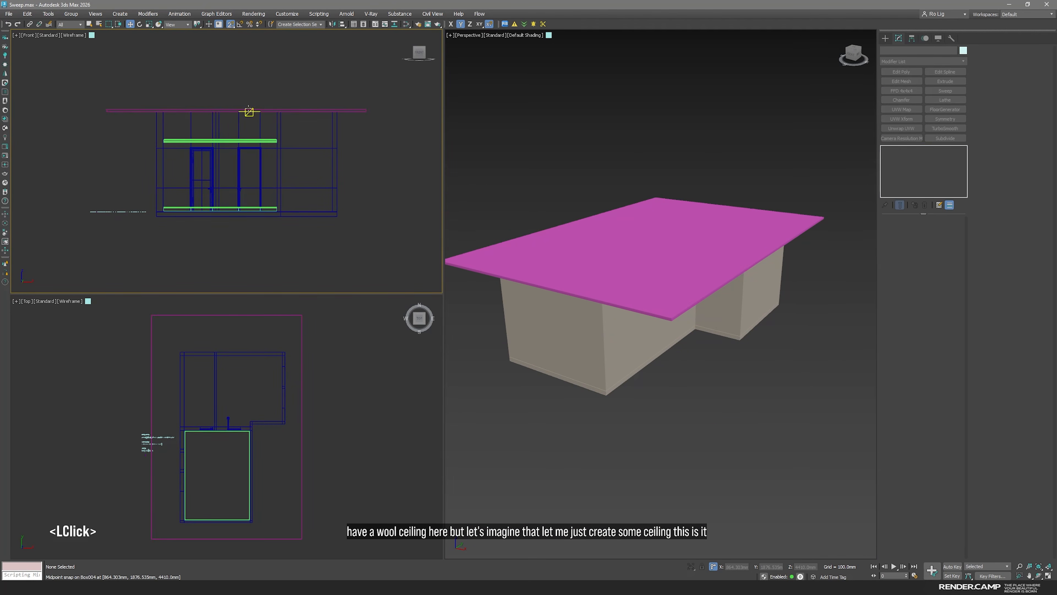
pyautogui.scroll(3, 260, 177)
pyautogui.click(292, 166)
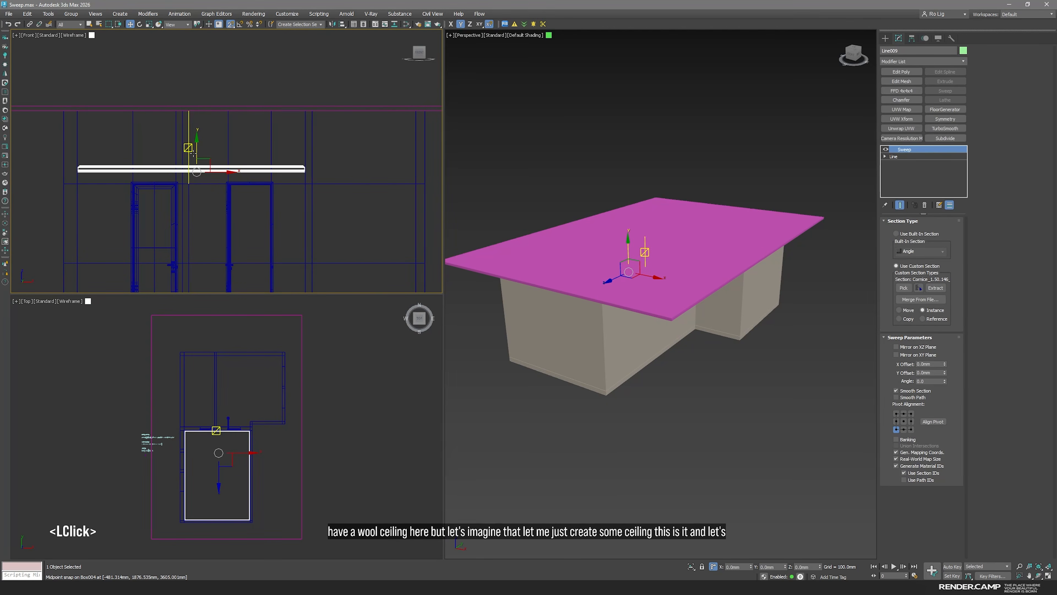
pyautogui.moveTo(197, 171); pyautogui.dragTo(307, 112)
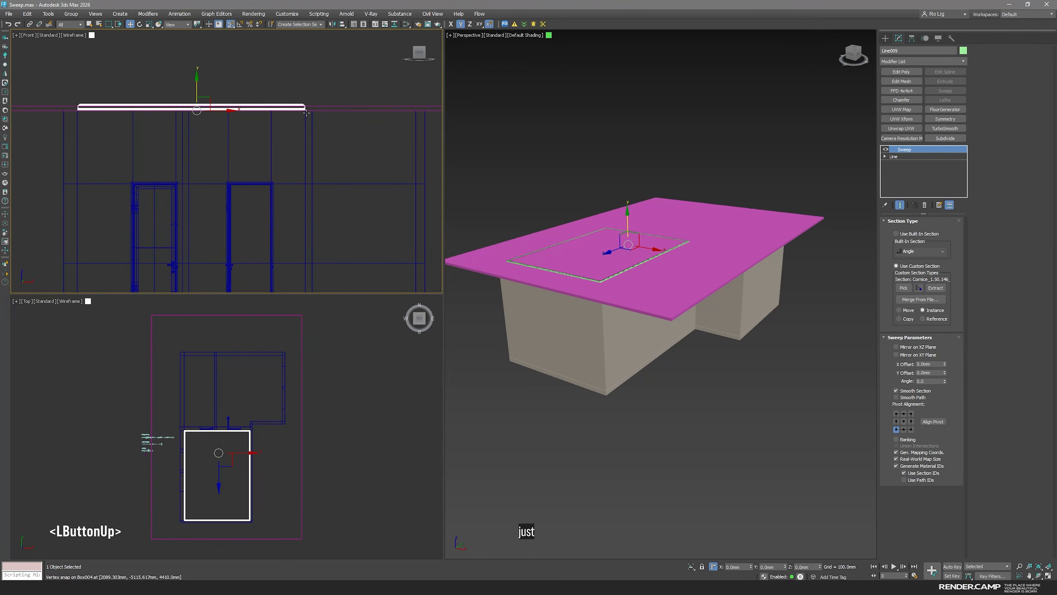
pyautogui.scroll(5, 307, 111)
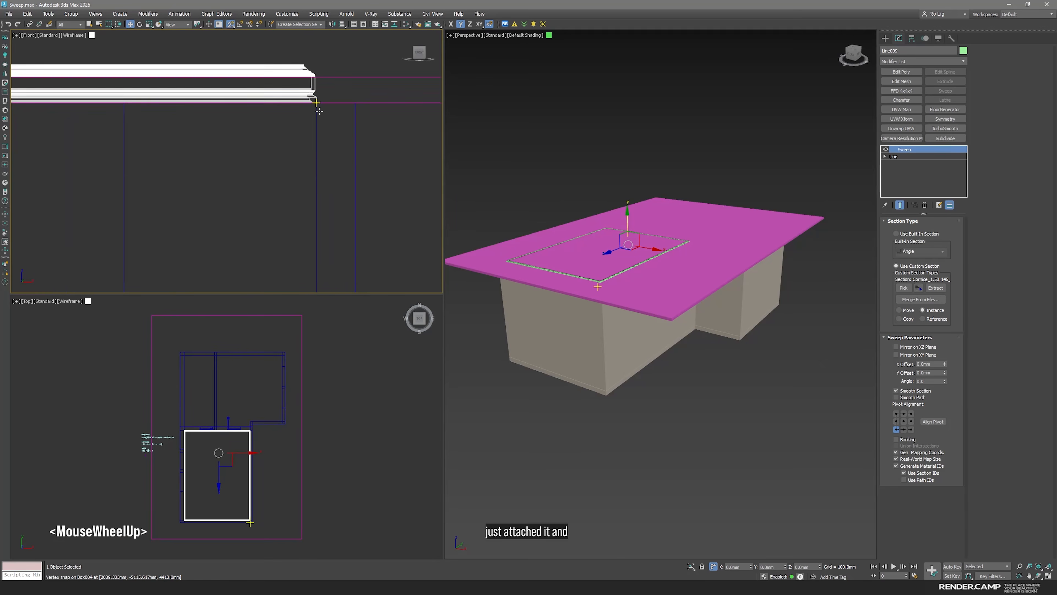
pyautogui.moveTo(329, 71); pyautogui.dragTo(324, 147, button='middle')
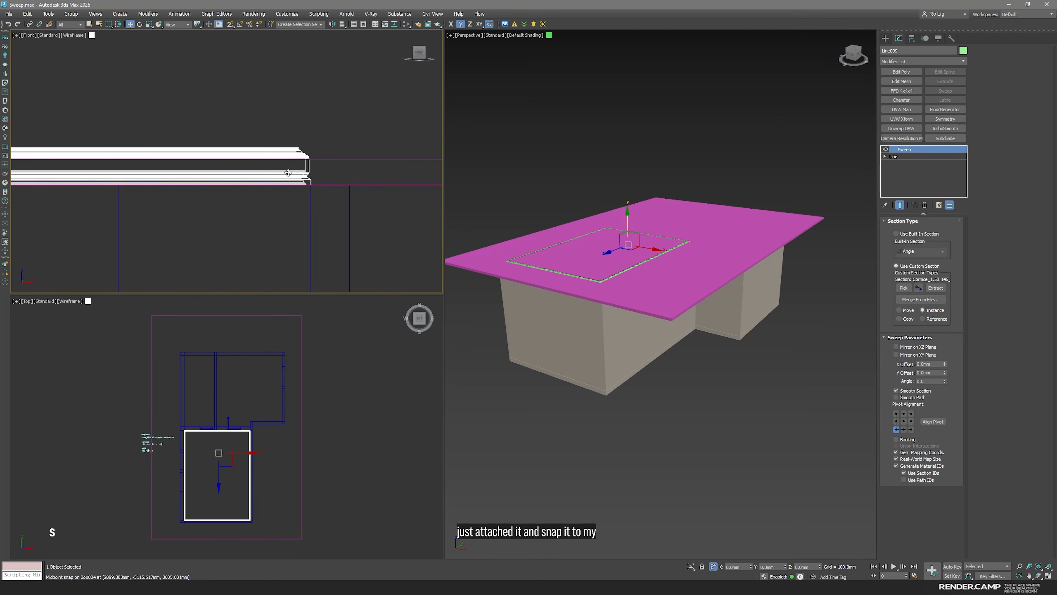
# Set the cornice Sweep's Pivot Alignment to the top-left point so the profile hangs below the ceiling
pyautogui.scroll(2, 306, 189)
pyautogui.click(896, 428)
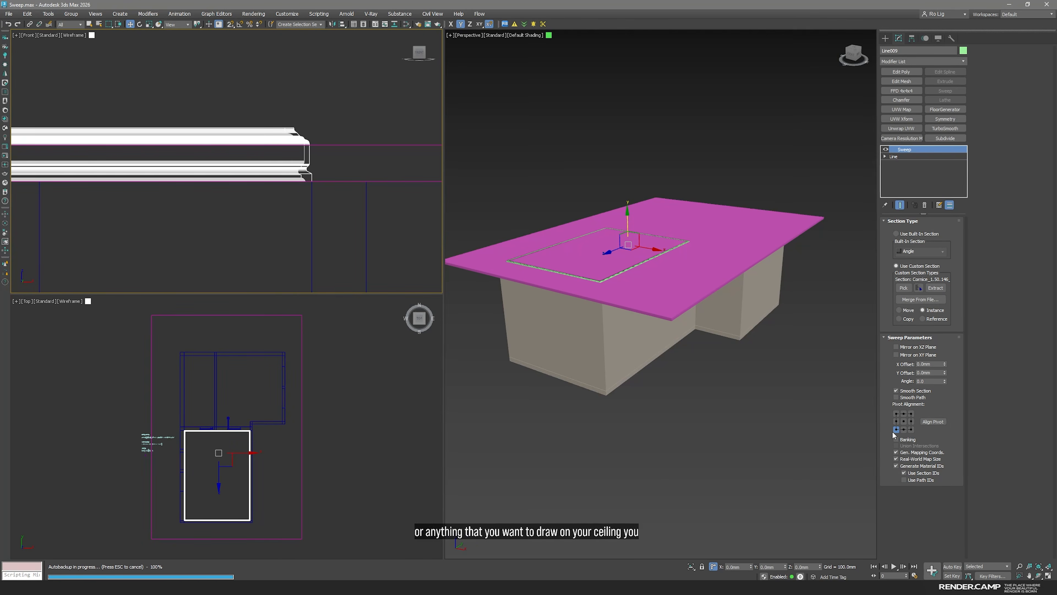
pyautogui.click(896, 414)
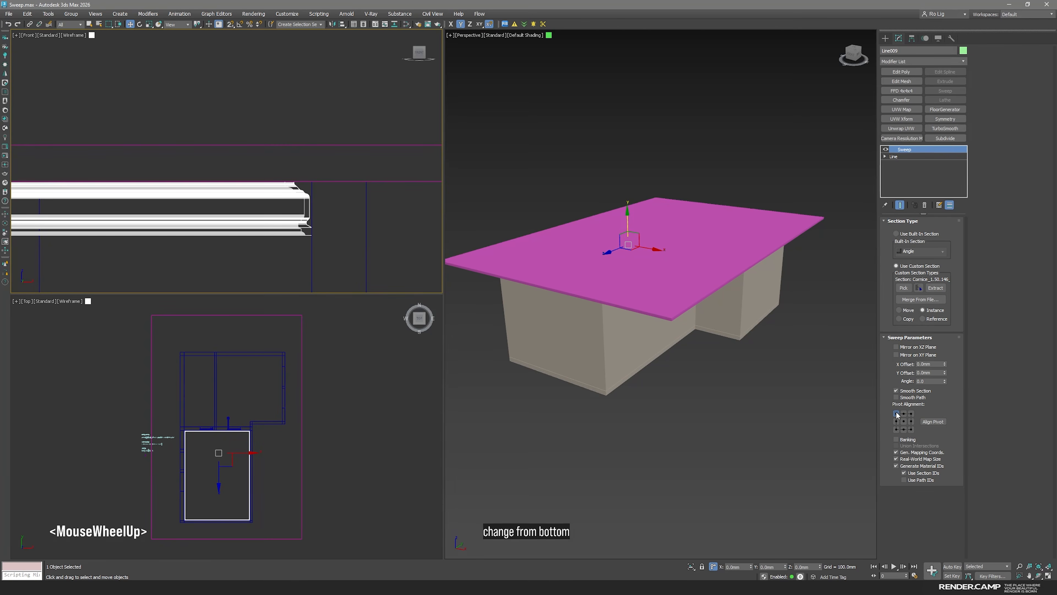
# Isolate the walls and cornice without the ceiling and examine the cornice from inside the room in the Perspective view
pyautogui.keyDown('ctrl'); pyautogui.click(626, 344); pyautogui.keyUp('ctrl')
pyautogui.hotkey('alt', 'q')
pyautogui.click(767, 425)
pyautogui.keyDown('alt'); pyautogui.moveTo(641, 307); pyautogui.dragTo(593, 234, button='middle'); pyautogui.keyUp('alt')
pyautogui.scroll(5, 593, 234)
pyautogui.click(696, 225)
pyautogui.keyDown('alt'); pyautogui.moveTo(696, 225); pyautogui.dragTo(743, 379, button='middle'); pyautogui.keyUp('alt')
pyautogui.press('z')
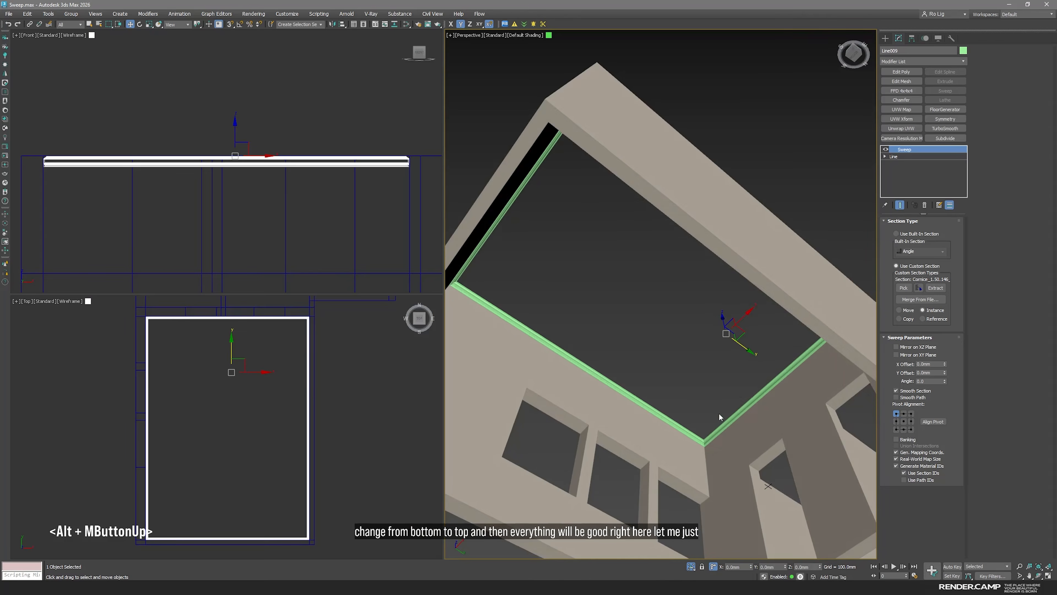
pyautogui.scroll(3, 743, 379)
# Bring all objects back into view and inspect the cornice's corner against the ceiling and walls up close
pyautogui.click(691, 567)
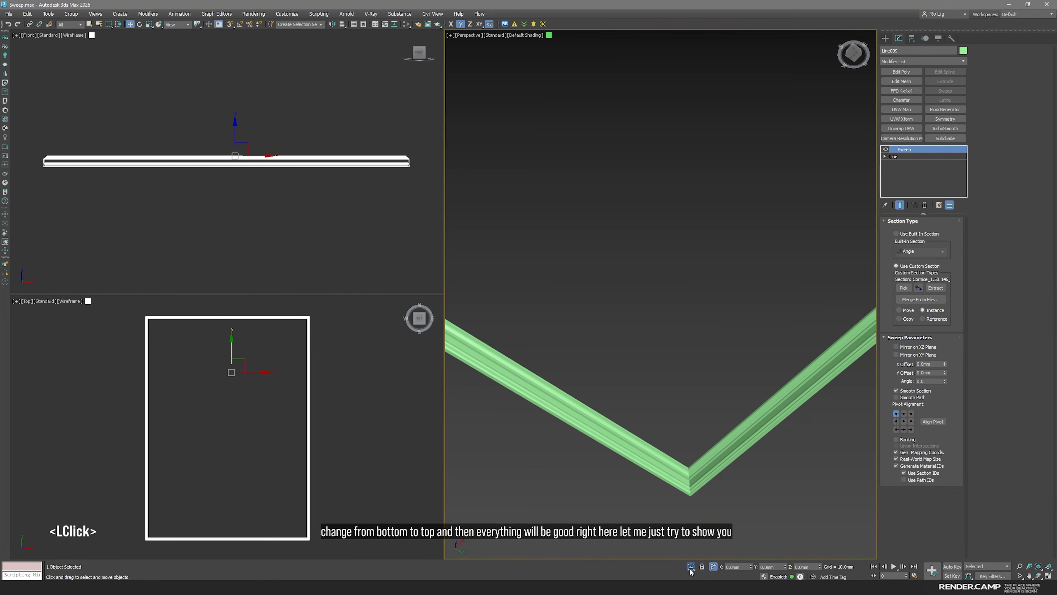
pyautogui.click(691, 568)
pyautogui.keyDown('alt'); pyautogui.moveTo(733, 341); pyautogui.dragTo(704, 375, button='middle'); pyautogui.keyUp('alt')
pyautogui.scroll(5, 682, 392)
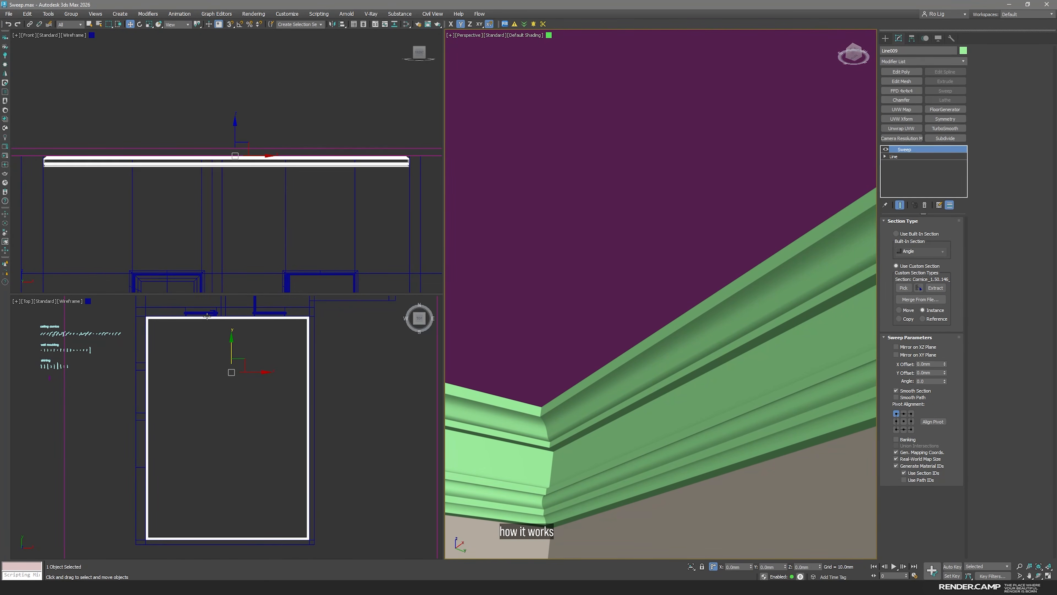
# Isolate the cornice in the maximized Top view and add vertices with Refine along the right-hand long side of its Line path
pyautogui.middleClick(270, 350)
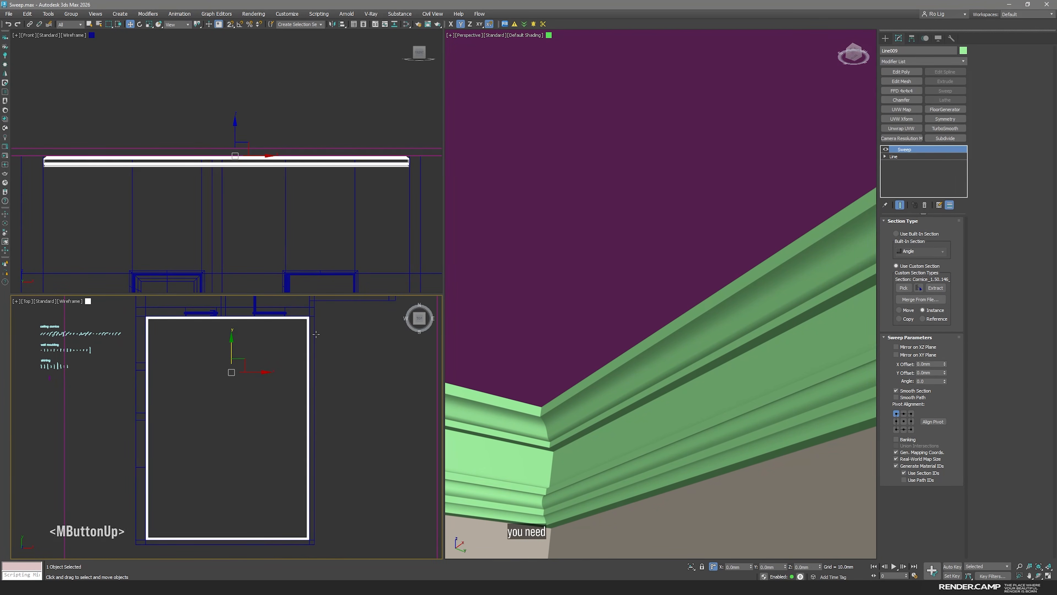
pyautogui.press('space')
pyautogui.middleClick(539, 314)
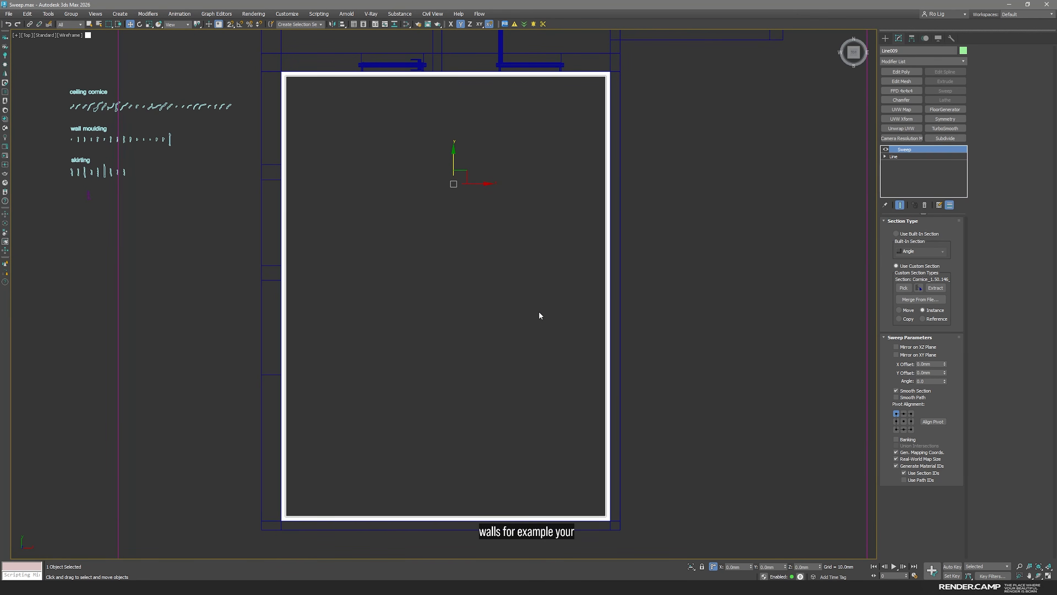
pyautogui.click(918, 157)
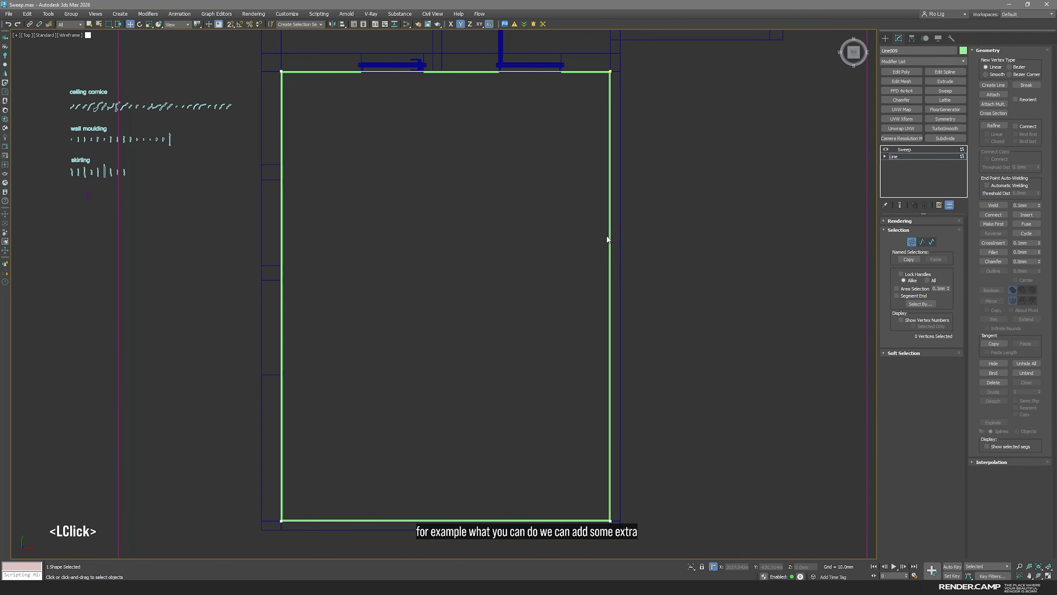
pyautogui.hotkey('alt', 'q')
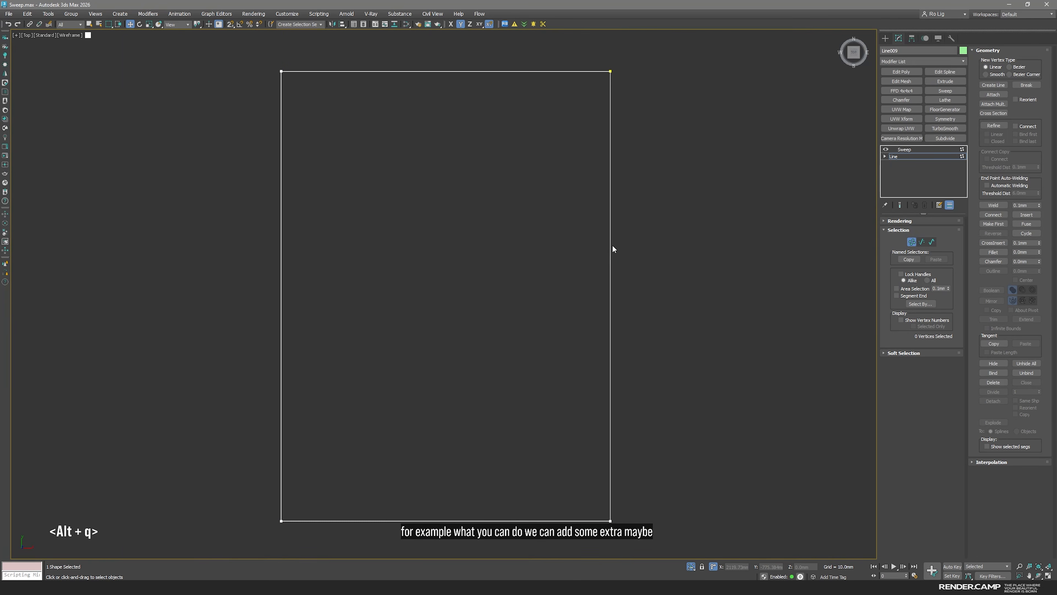
pyautogui.moveTo(608, 248)
pyautogui.mouseDown(button='middle')
pyautogui.moveTo(605, 273)
pyautogui.moveTo(610, 253)
pyautogui.mouseUp(button='middle')
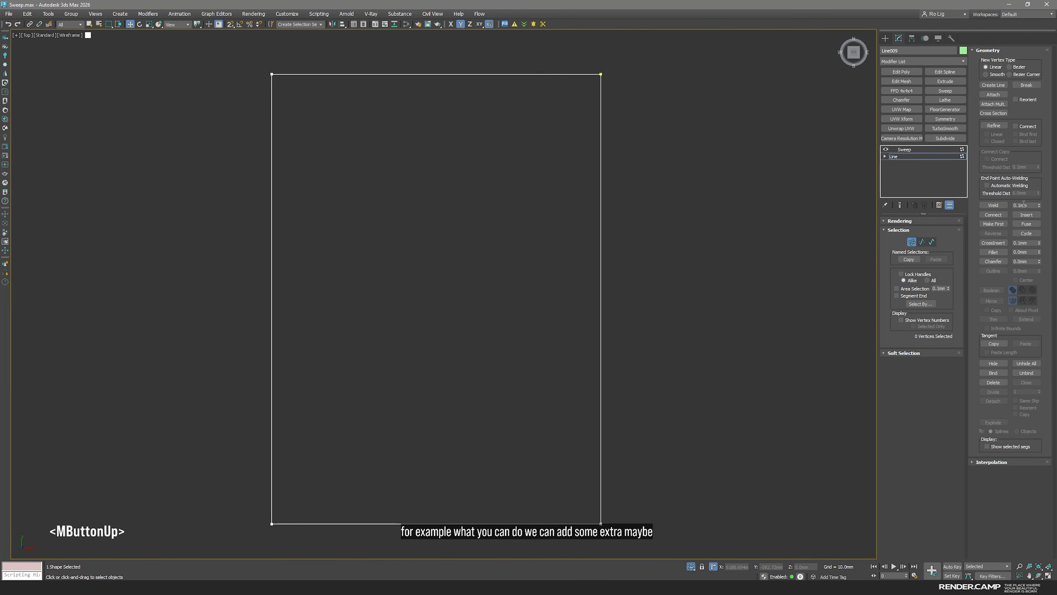
pyautogui.click(993, 125)
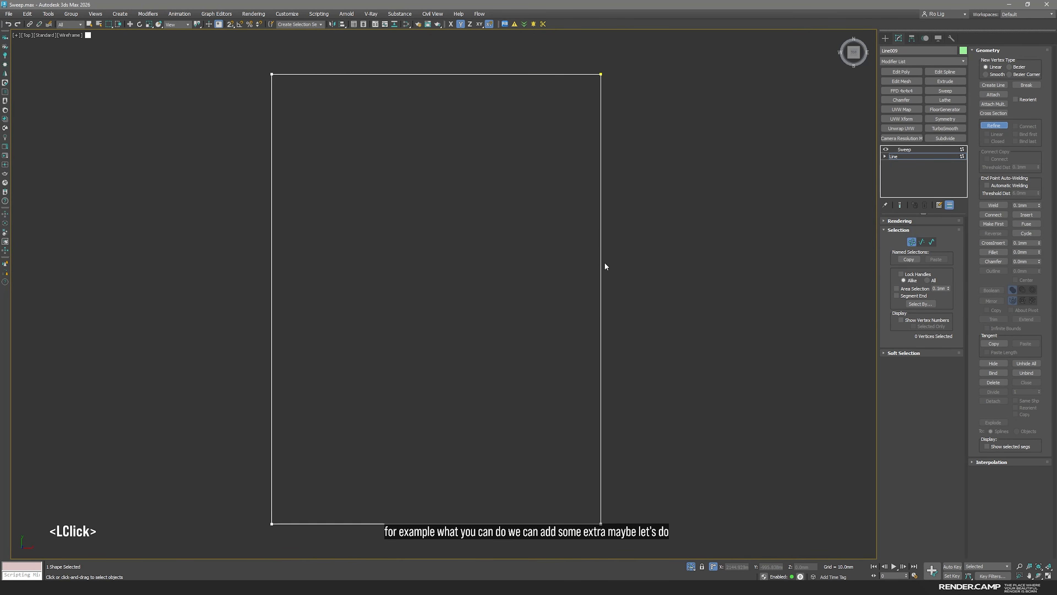
pyautogui.click(601, 332)
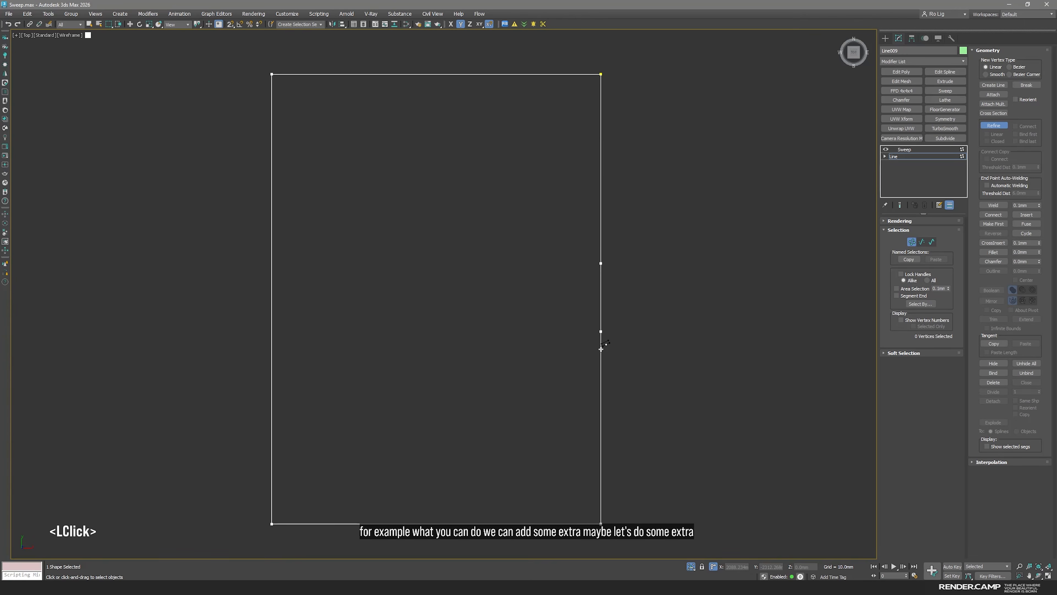
pyautogui.click(601, 250)
pyautogui.rightClick(633, 356)
# Move the added vertices inward with vertex snapping to form a squared notch, return to the Sweep level and end the isolation
pyautogui.moveTo(593, 285); pyautogui.dragTo(554, 261)
pyautogui.click(589, 221)
pyautogui.click(601, 250)
pyautogui.press('s')
pyautogui.moveTo(588, 330); pyautogui.dragTo(551, 333)
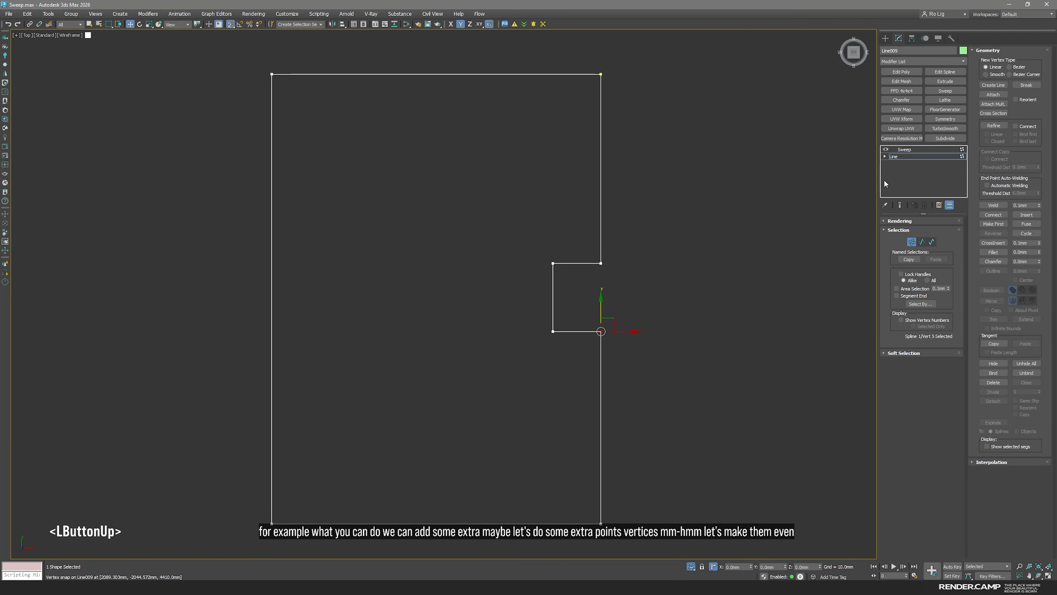
pyautogui.doubleClick(906, 149)
pyautogui.click(691, 567)
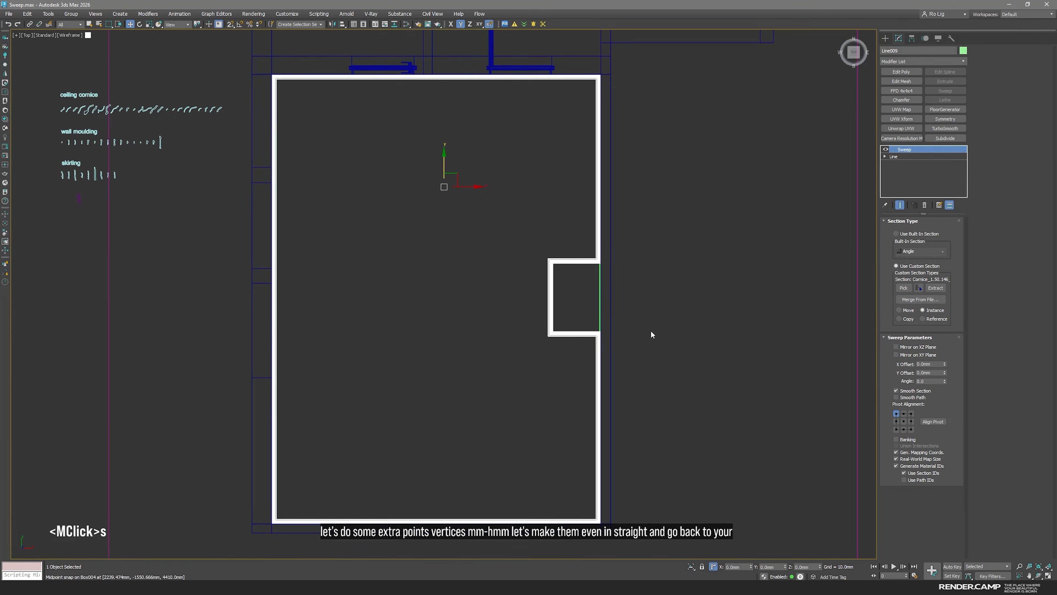
# Examine how the cornice follows the rectangular notch in the Perspective and Top views
pyautogui.press('space')
pyautogui.scroll(-2, 681, 372)
pyautogui.keyDown('alt'); pyautogui.moveTo(681, 373); pyautogui.dragTo(580, 404, button='middle'); pyautogui.keyUp('alt')
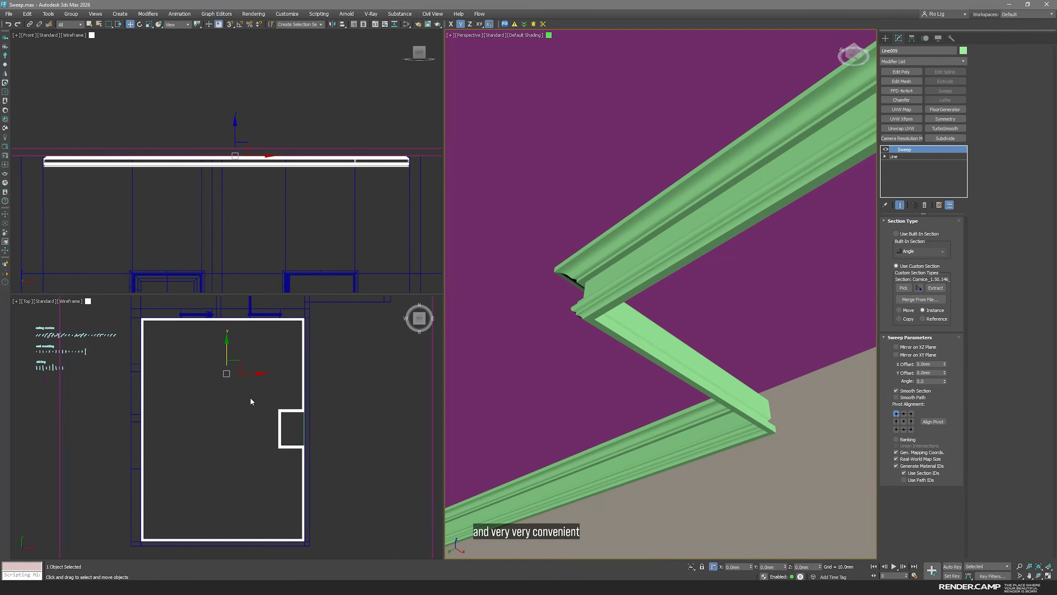
pyautogui.scroll(-3, 329, 400)
pyautogui.moveTo(339, 406); pyautogui.dragTo(333, 441, button='middle')
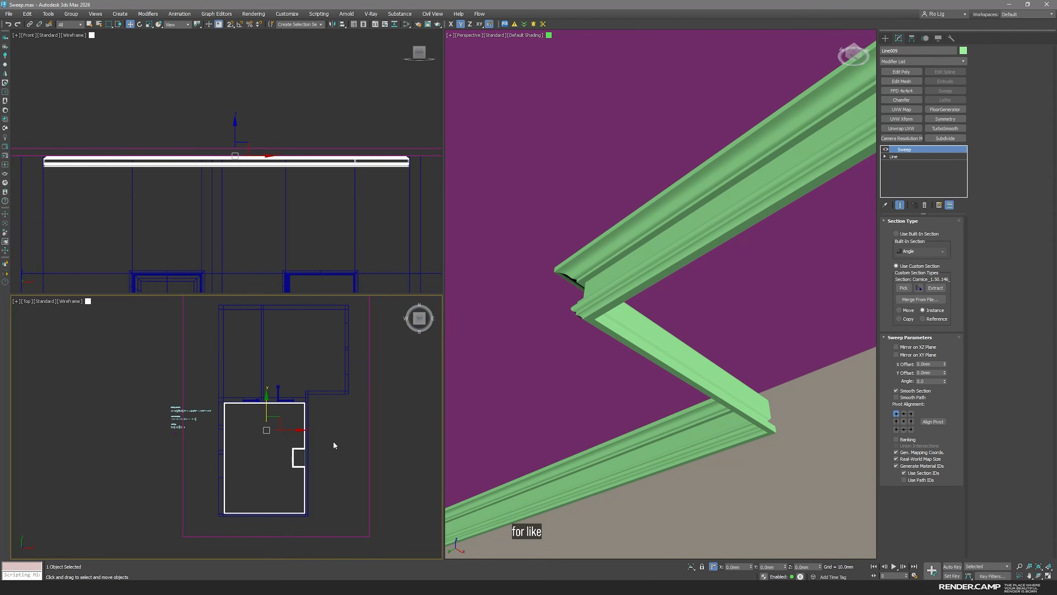
pyautogui.click(334, 443)
pyautogui.press('space')
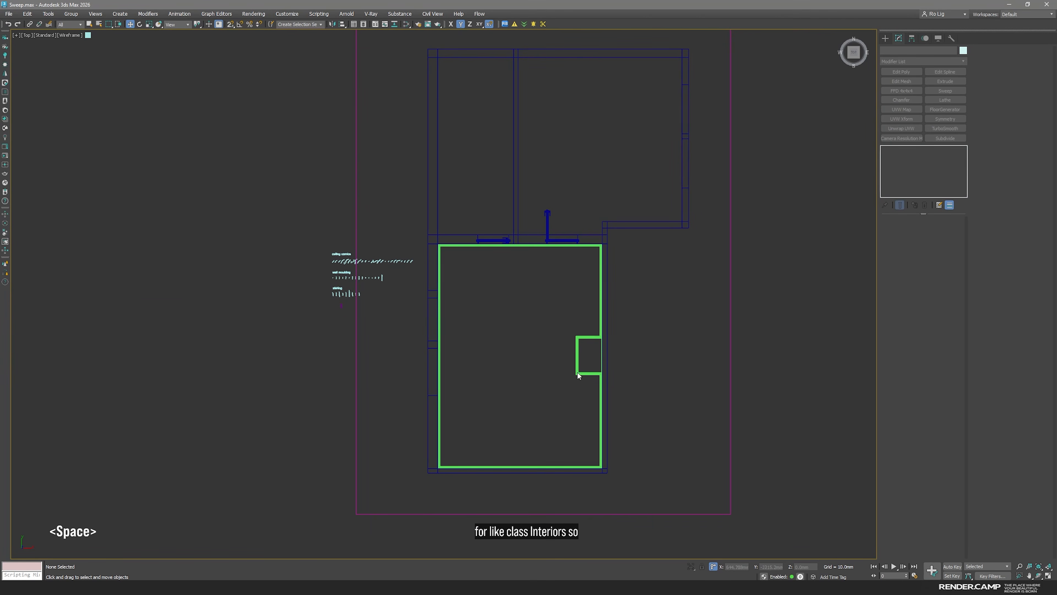
pyautogui.click(577, 361)
pyautogui.press('space')
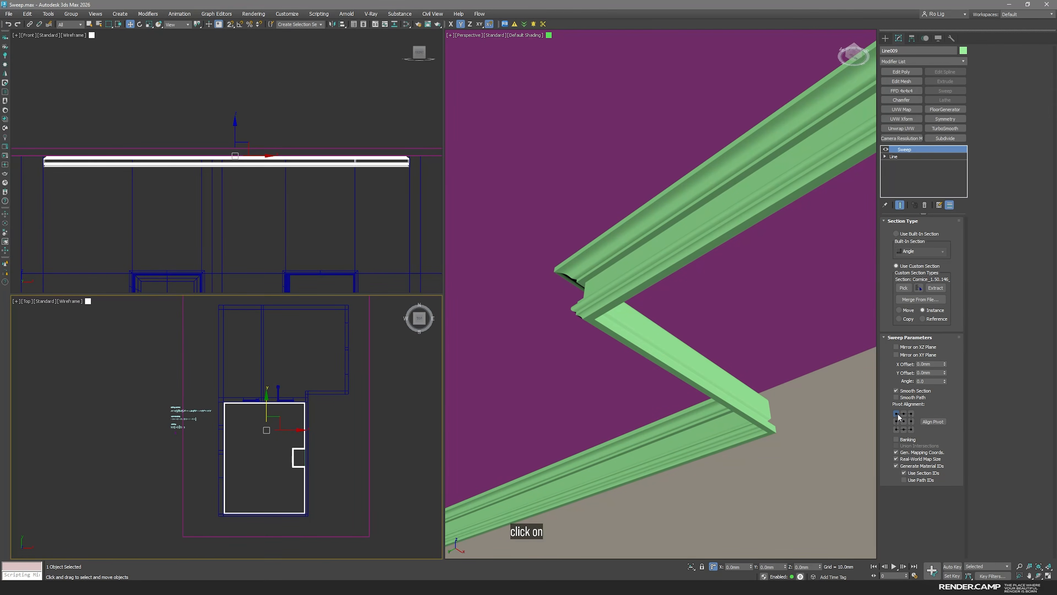
pyautogui.click(394, 394)
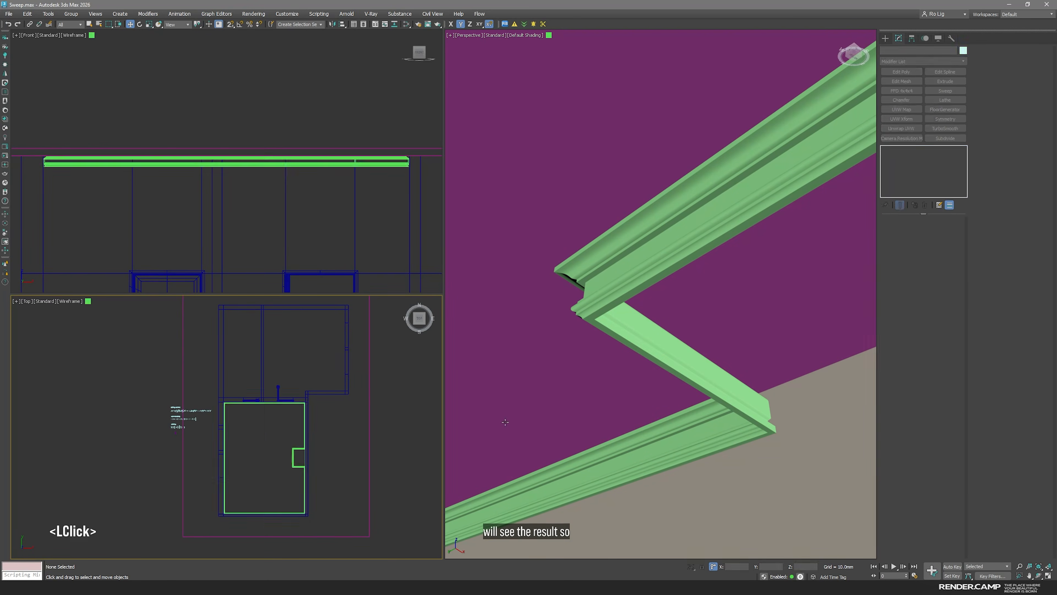
# Isolate the room walls and frame them in the maximized Perspective view
pyautogui.click(699, 507)
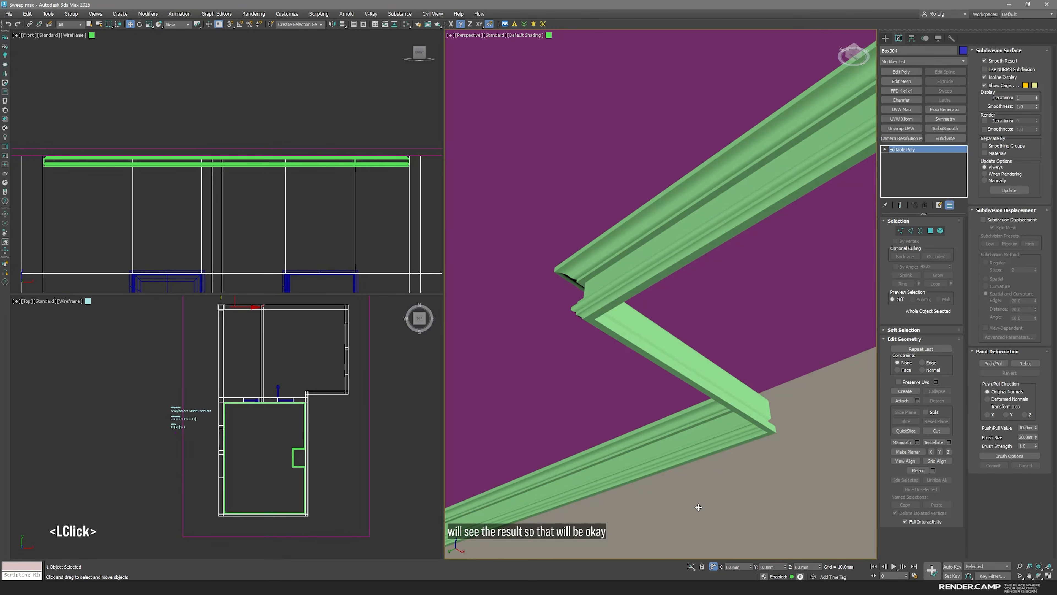
pyautogui.hotkey('alt', 'q')
pyautogui.press('space')
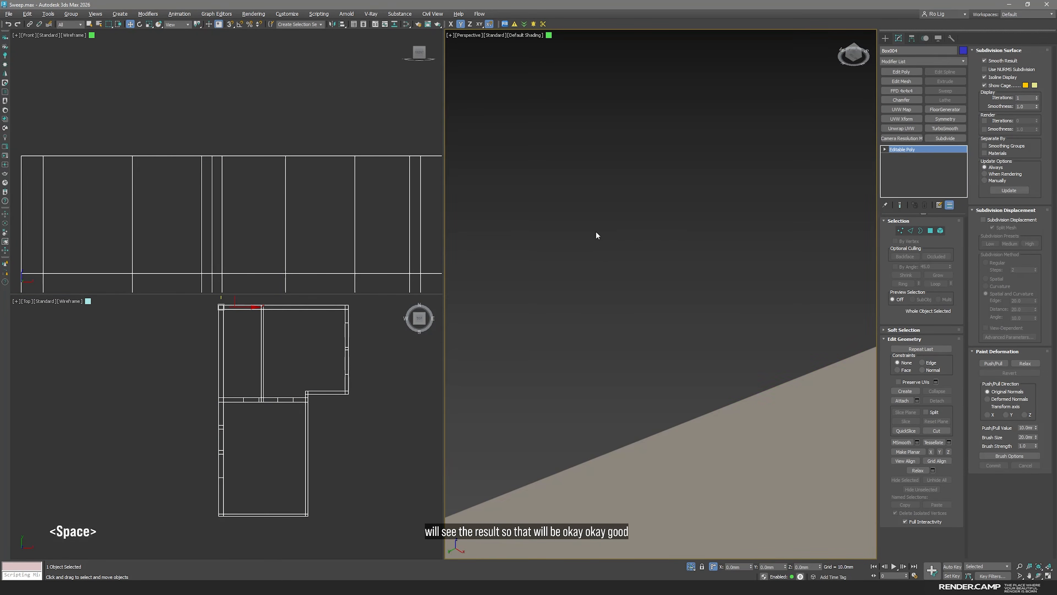
pyautogui.press('z')
pyautogui.scroll(-6, 591, 220)
pyautogui.keyDown('alt'); pyautogui.moveTo(592, 220); pyautogui.dragTo(663, 346, button='middle'); pyautogui.keyUp('alt')
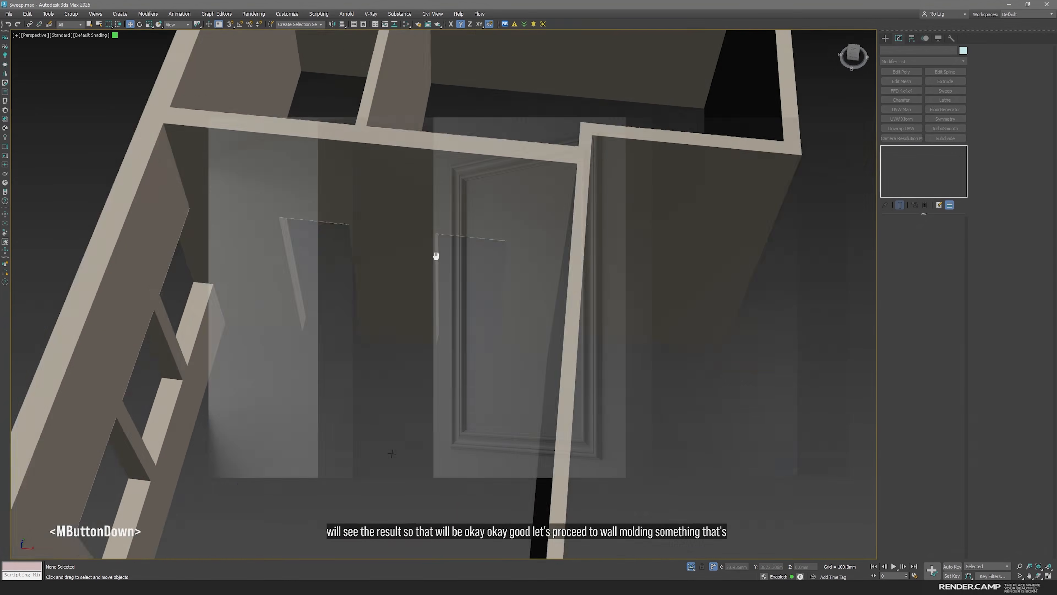
# Display edged faces, bring the wall section between the two door openings into close view and deselect the walls
pyautogui.click(513, 278)
pyautogui.press('F4')
pyautogui.keyDown('alt'); pyautogui.moveTo(513, 278); pyautogui.dragTo(454, 425, button='middle'); pyautogui.keyUp('alt')
pyautogui.click(454, 424)
pyautogui.scroll(4, 456, 294)
pyautogui.click(456, 294)
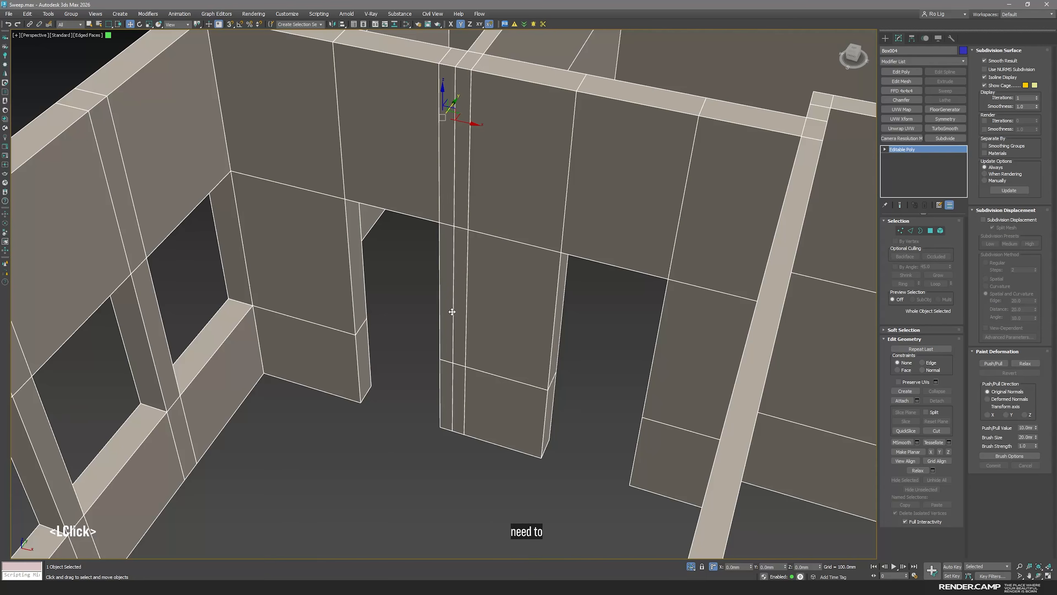
pyautogui.moveTo(455, 294); pyautogui.dragTo(533, 295, button='middle')
pyautogui.click(413, 501)
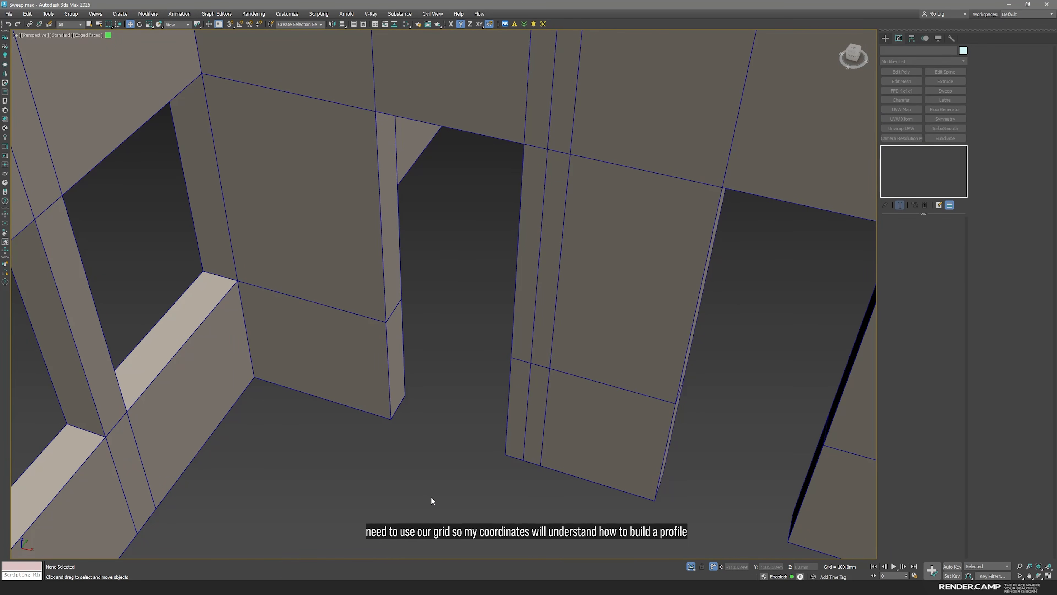
# Draw a Rectangle spline about 1674 mm by 722 mm with AutoGrid on the wall section between the doorways, and turn AutoGrid off
pyautogui.click(887, 41)
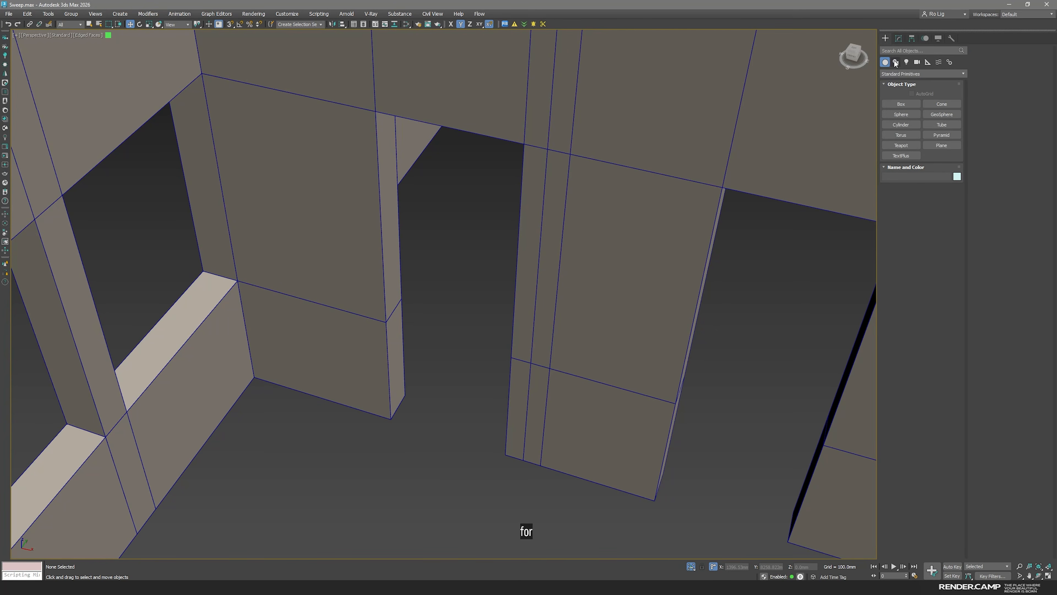
pyautogui.click(895, 63)
pyautogui.click(942, 114)
pyautogui.click(901, 94)
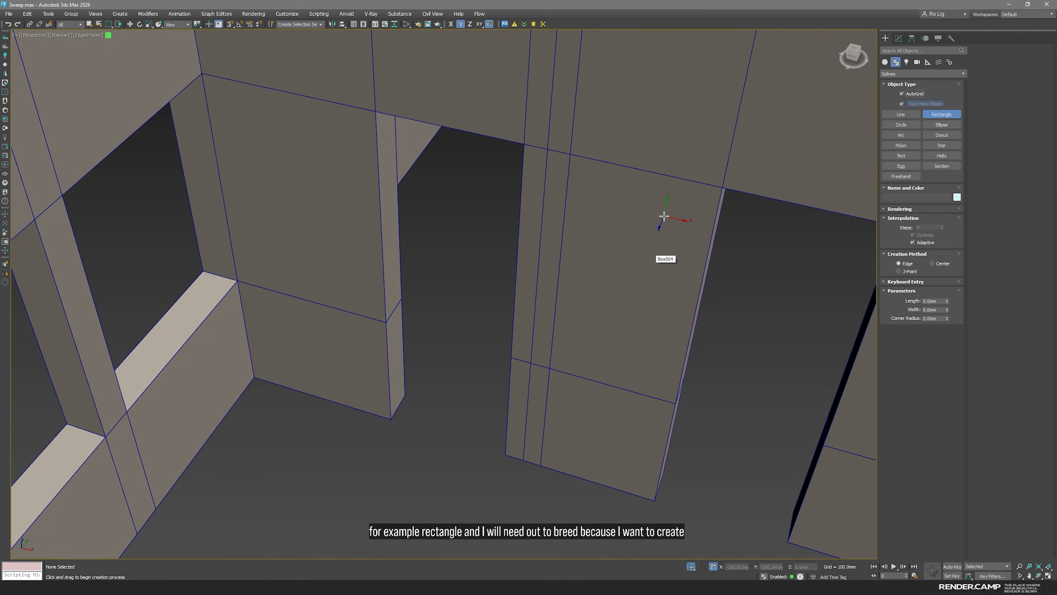
pyautogui.keyDown('alt'); pyautogui.moveTo(671, 211); pyautogui.dragTo(586, 219, button='middle'); pyautogui.keyUp('alt')
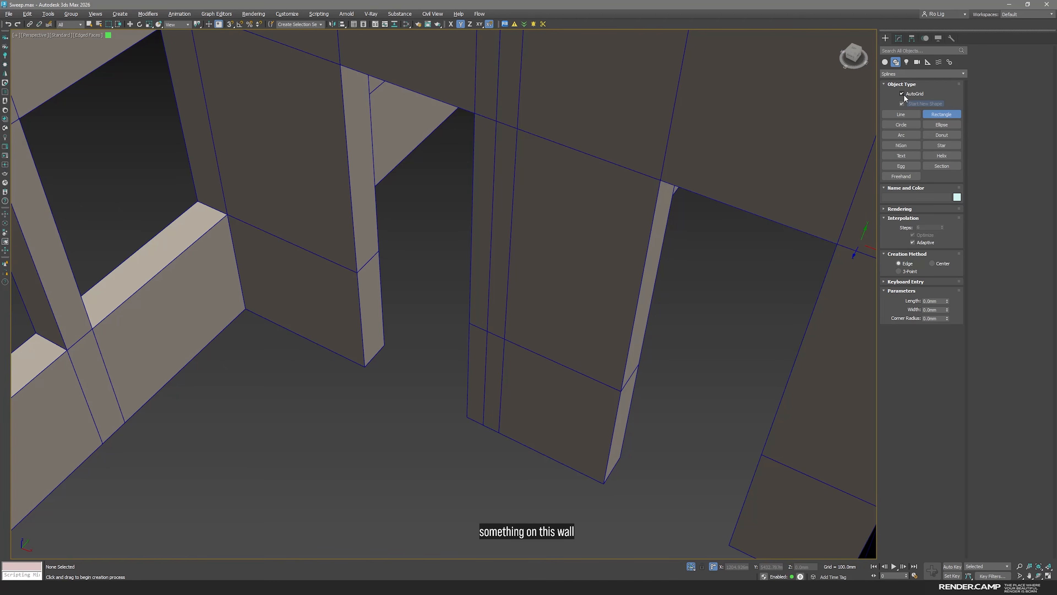
pyautogui.press('s')
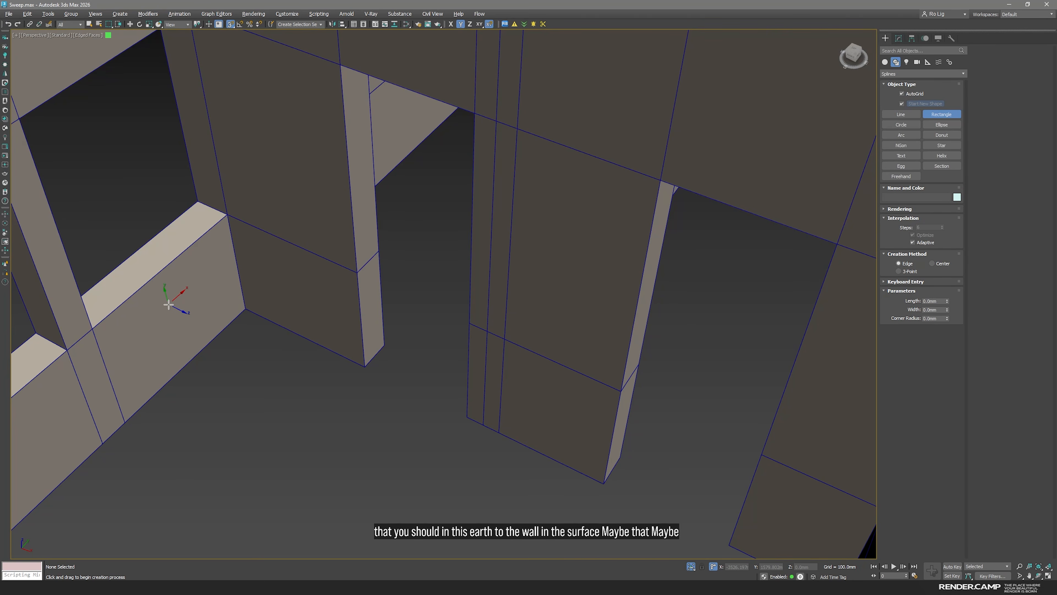
pyautogui.moveTo(626, 180); pyautogui.dragTo(503, 340)
pyautogui.click(902, 94)
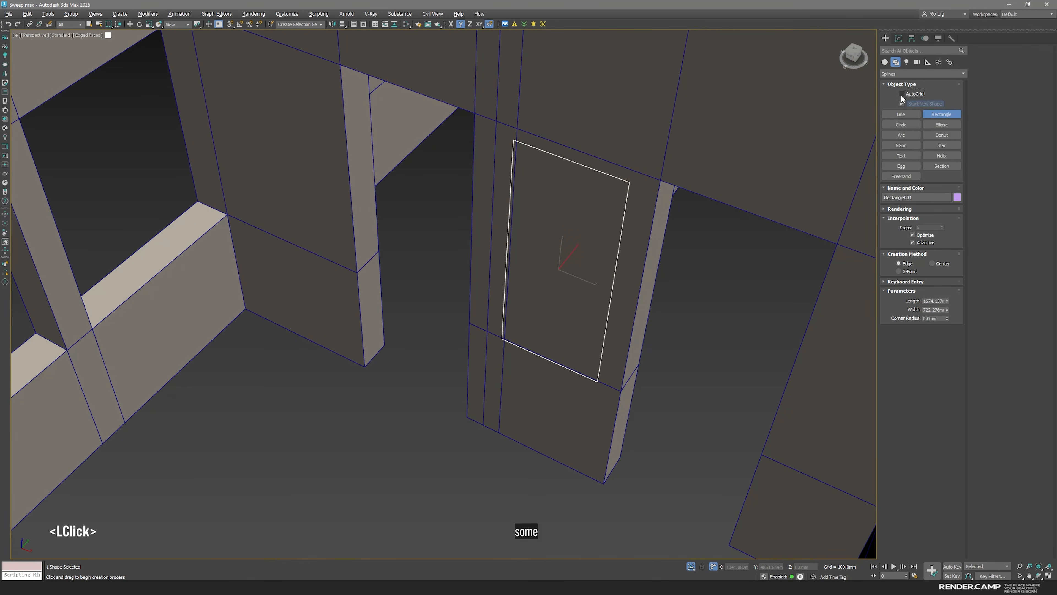
pyautogui.click(899, 41)
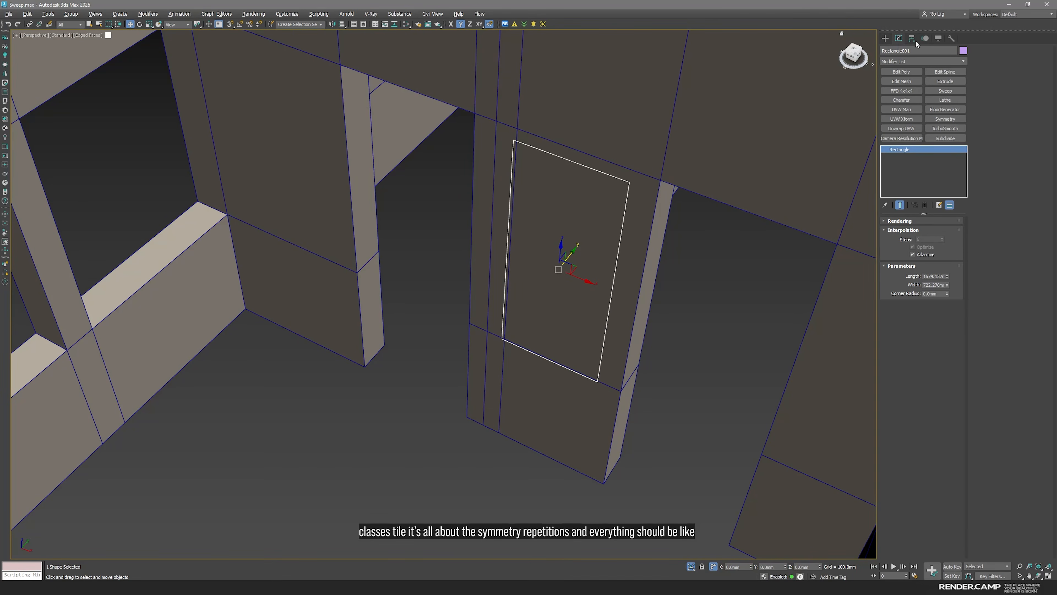
# Set the rectangle's width to 800 mm and its length to 1600 mm
pyautogui.doubleClick(931, 284)
pyautogui.write('800')
pyautogui.press('Return')
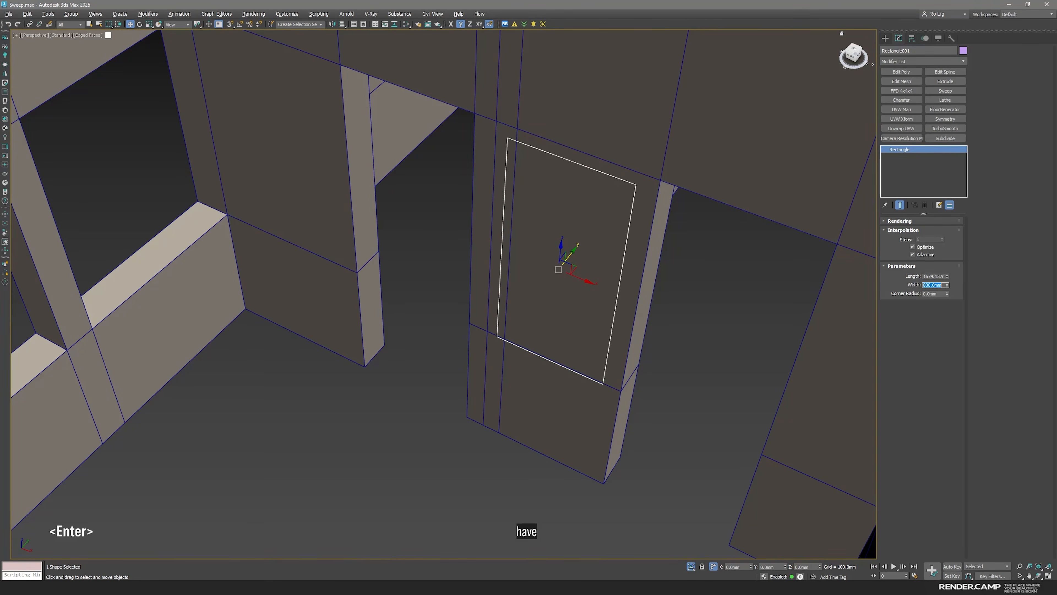
pyautogui.doubleClick(932, 276)
pyautogui.write('1')
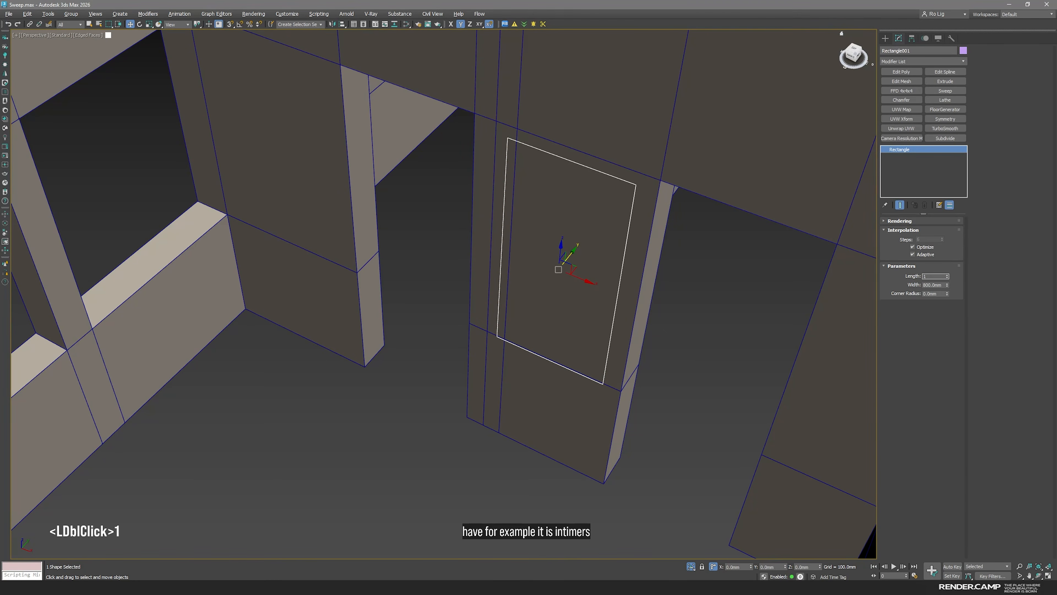
pyautogui.write('600')
pyautogui.press('Return')
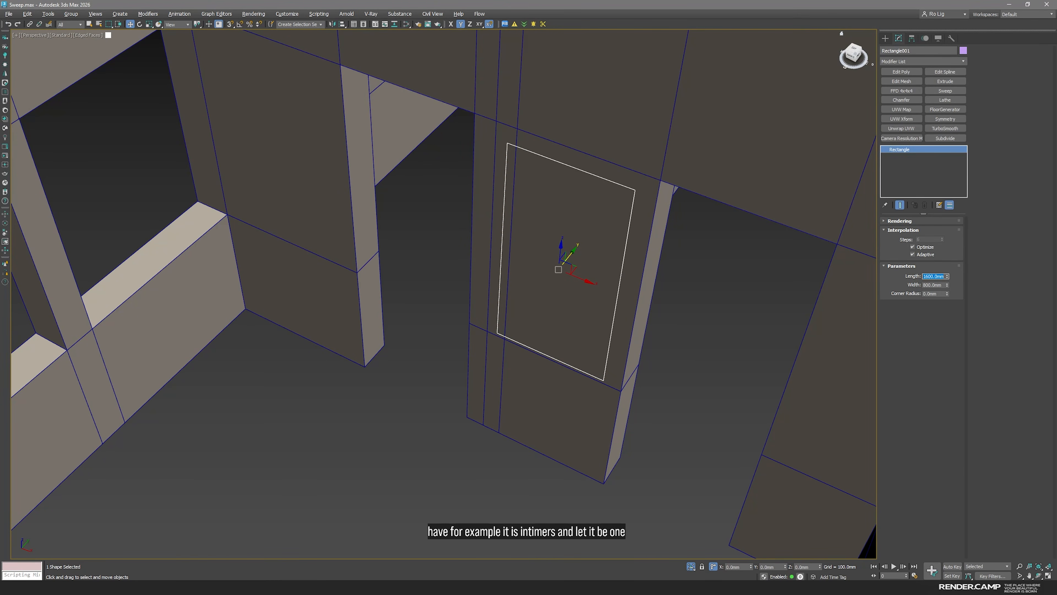
# Check in the Top view that the rectangle lies on the wall face, and shift it slightly along X between the door openings
pyautogui.middleClick(725, 352)
pyautogui.press('space')
pyautogui.scroll(5, 259, 422)
pyautogui.moveTo(259, 422); pyautogui.dragTo(291, 414, button='middle')
pyautogui.scroll(3, 291, 414)
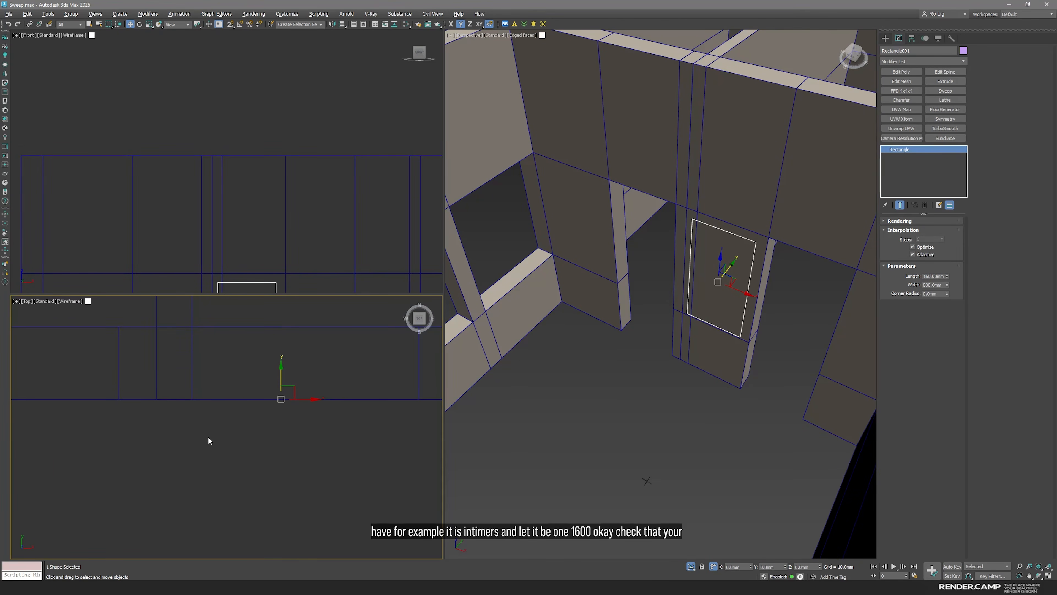
pyautogui.moveTo(278, 387); pyautogui.dragTo(293, 366)
pyautogui.scroll(-3, 299, 419)
pyautogui.press('space')
pyautogui.keyDown('alt'); pyautogui.moveTo(721, 299); pyautogui.dragTo(592, 279, button='middle'); pyautogui.keyUp('alt')
pyautogui.moveTo(579, 277); pyautogui.dragTo(565, 278)
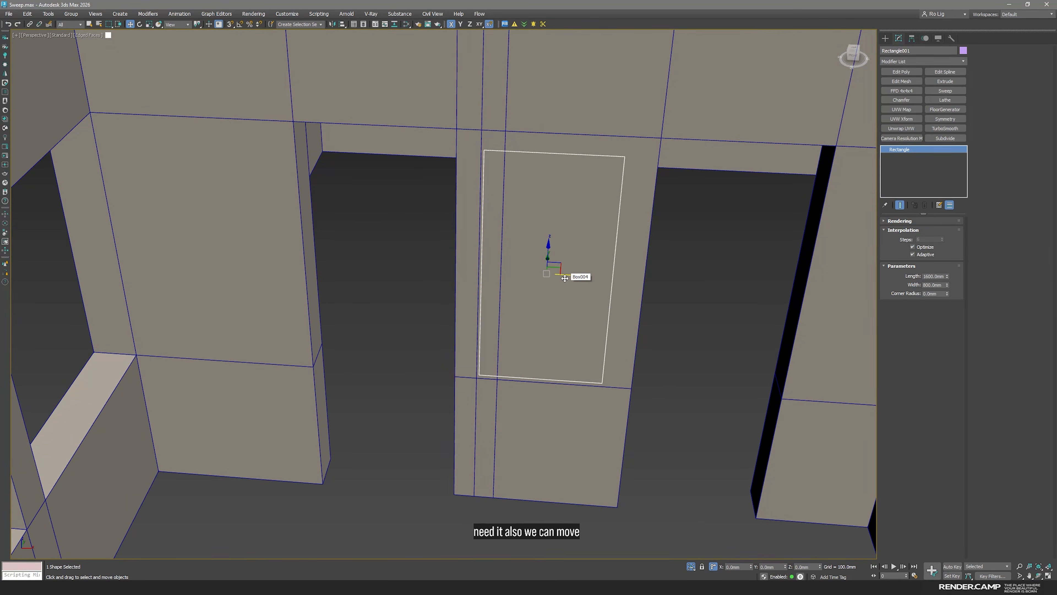
pyautogui.keyDown('alt'); pyautogui.moveTo(563, 278); pyautogui.dragTo(537, 274, button='middle'); pyautogui.keyUp('alt')
# Apply a Sweep modifier with the built-in Bar section to the rectangle, 100 mm long and 20 mm wide
pyautogui.click(944, 91)
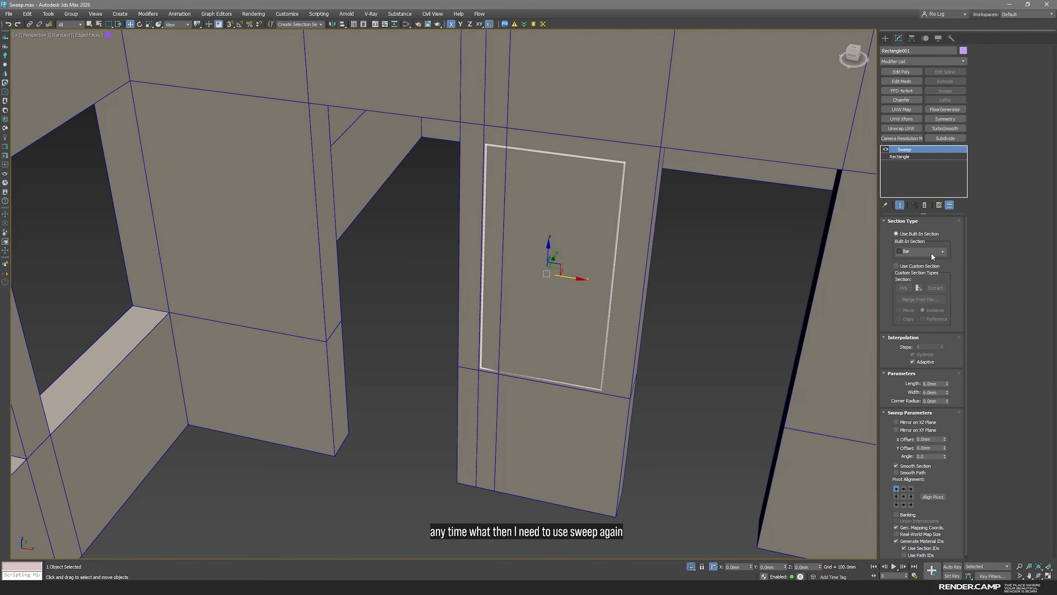
pyautogui.click(931, 384)
pyautogui.write('100')
pyautogui.click(934, 392)
pyautogui.write('20')
pyautogui.press('Return')
# Check the bar against the wall in wireframe, set the sweep's pivot alignment to the bottom-left corner and enable Real-World Map Size
pyautogui.middleClick(577, 253)
pyautogui.keyDown('alt'); pyautogui.moveTo(577, 253); pyautogui.dragTo(573, 267, button='middle'); pyautogui.keyUp('alt')
pyautogui.press('space')
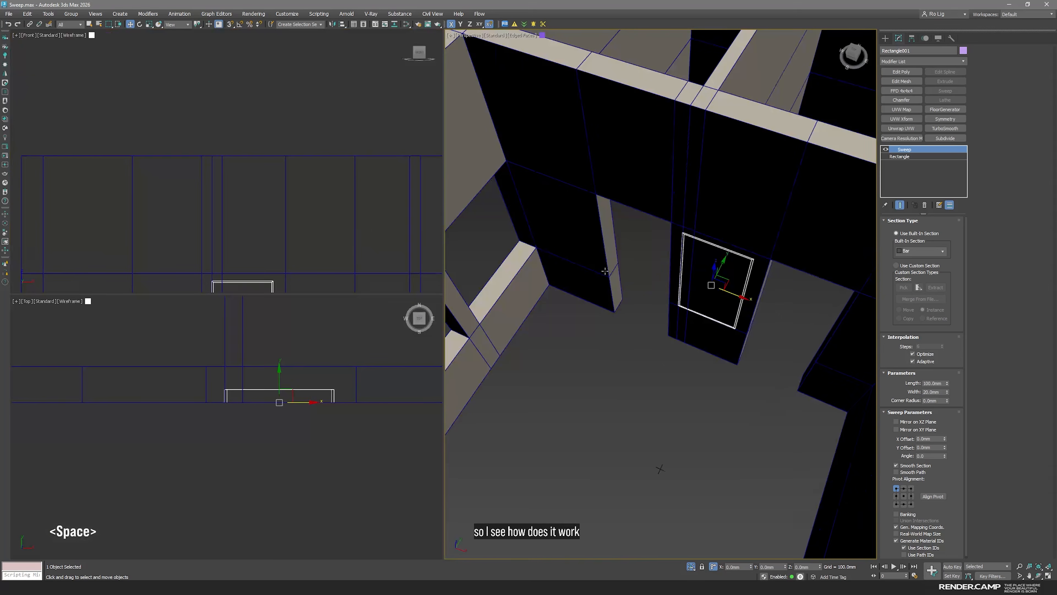
pyautogui.moveTo(694, 263); pyautogui.dragTo(649, 322, button='middle')
pyautogui.scroll(3, 565, 307)
pyautogui.press('F3')
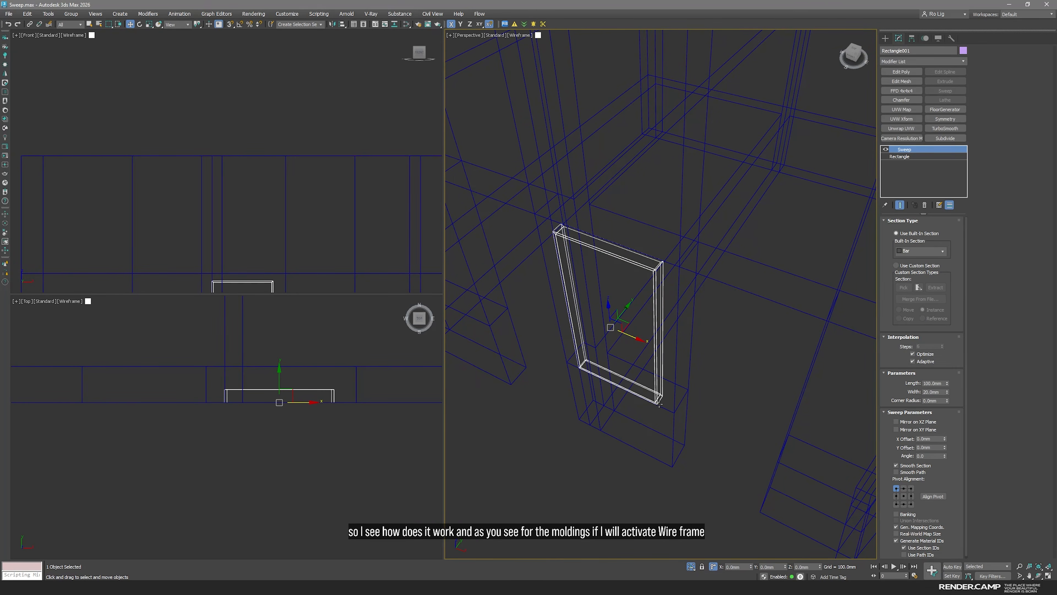
pyautogui.press('F3')
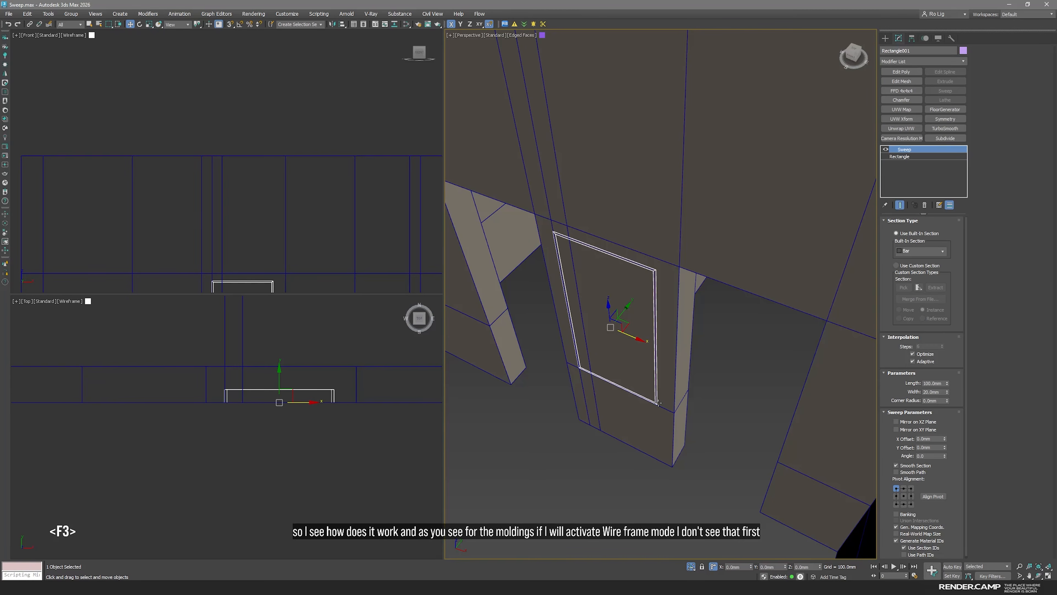
pyautogui.moveTo(962, 480); pyautogui.dragTo(973, 389)
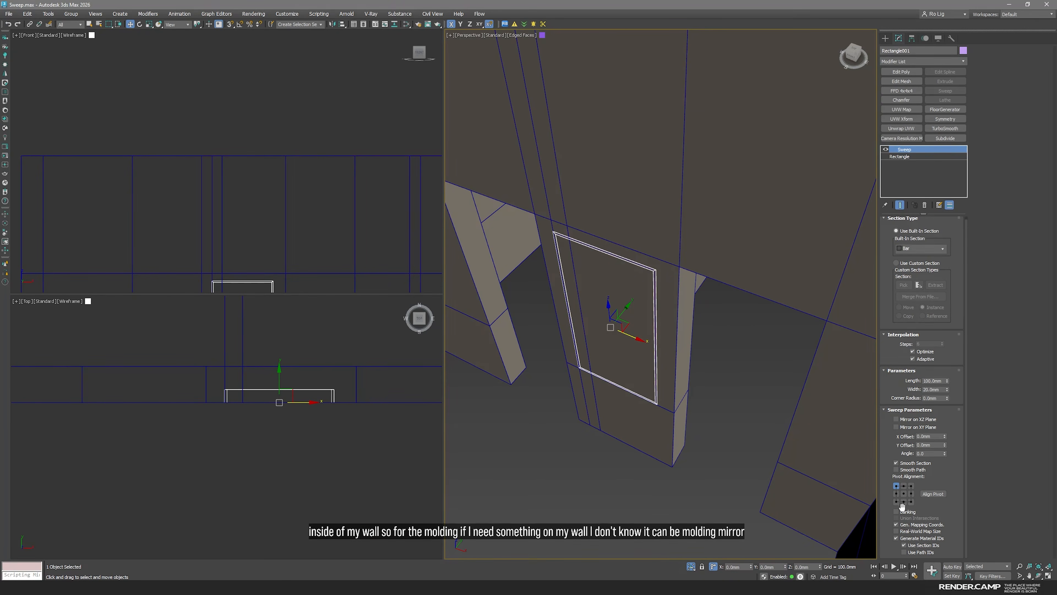
pyautogui.click(896, 501)
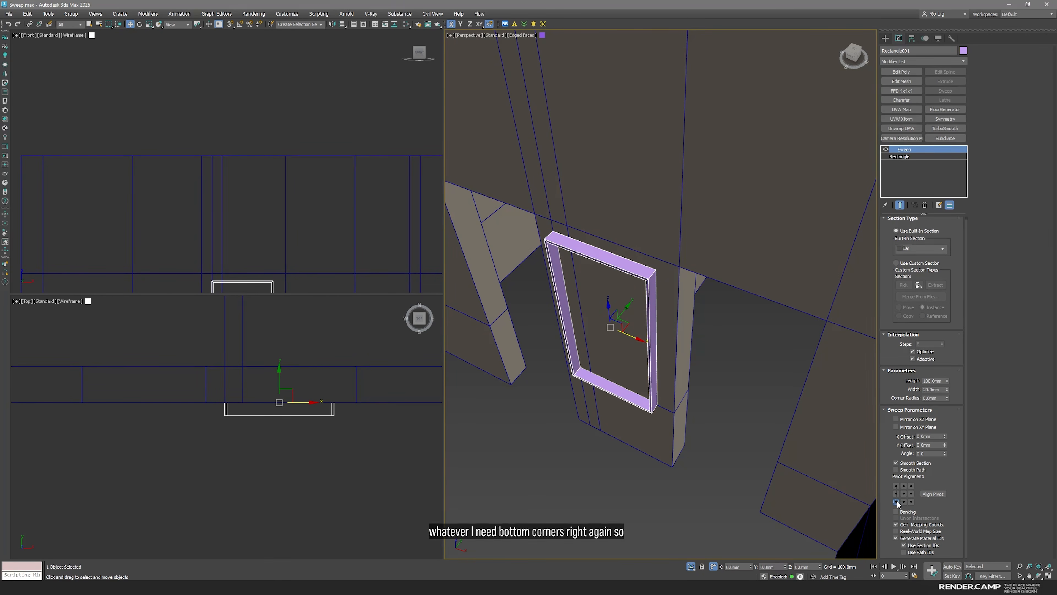
pyautogui.click(896, 531)
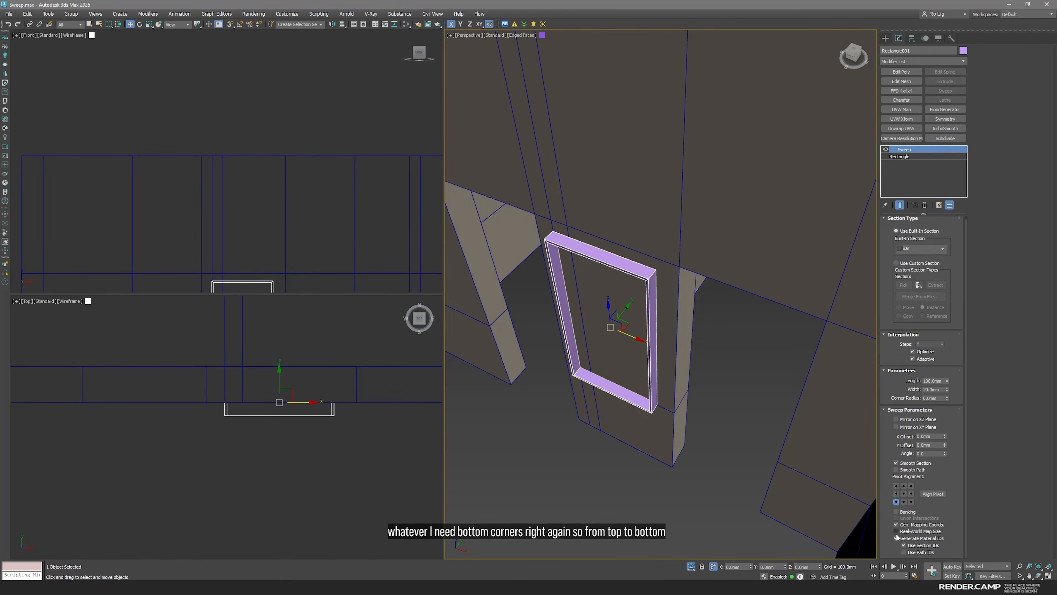
# Exit isolation and bring the swept frame in Perspective and the profile library in the Top view close up
pyautogui.middleClick(641, 351)
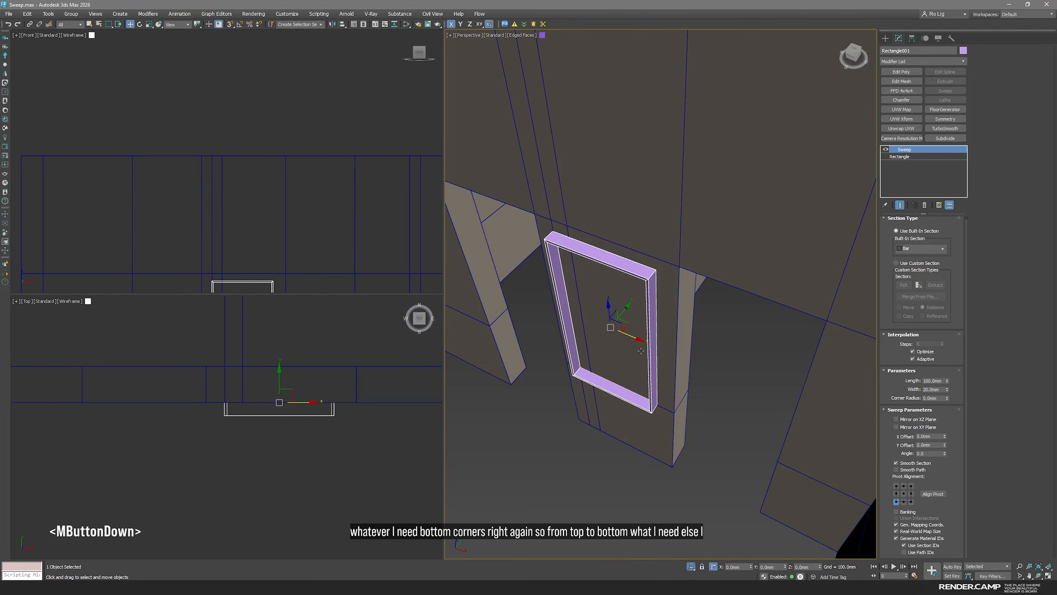
pyautogui.scroll(-6, 252, 412)
pyautogui.moveTo(252, 412); pyautogui.dragTo(357, 400, button='middle')
pyautogui.click(694, 568)
pyautogui.click(691, 569)
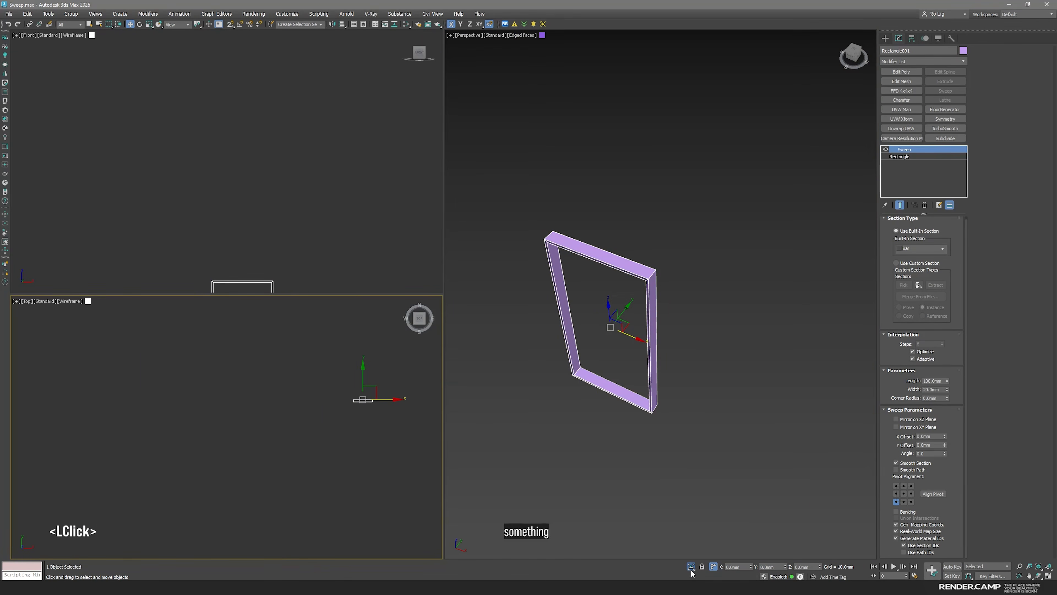
pyautogui.keyDown('alt'); pyautogui.moveTo(671, 517); pyautogui.dragTo(701, 416, button='middle'); pyautogui.keyUp('alt')
pyautogui.scroll(3, 643, 420)
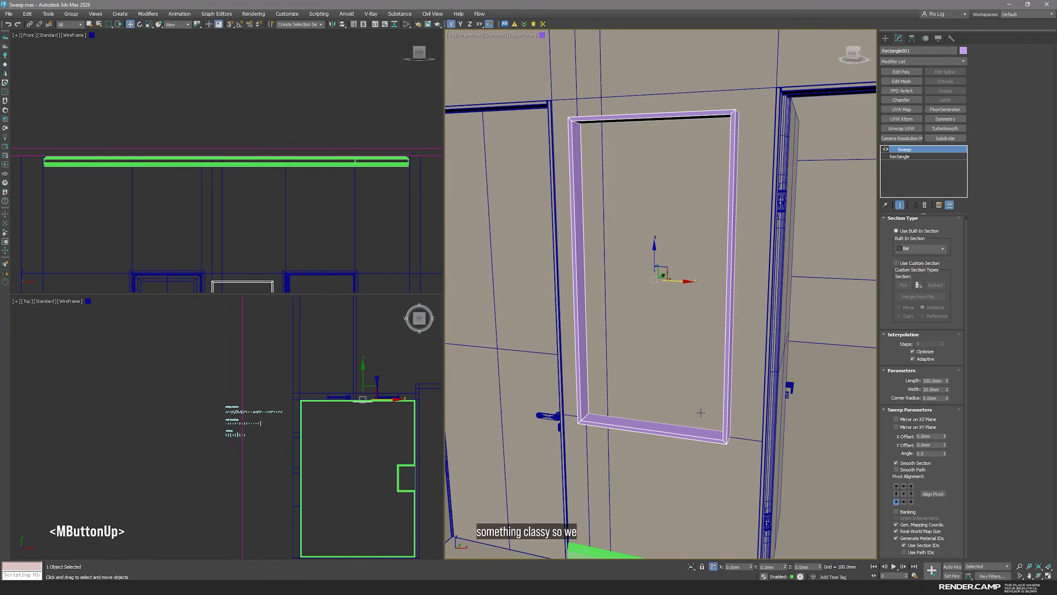
pyautogui.scroll(4, 263, 425)
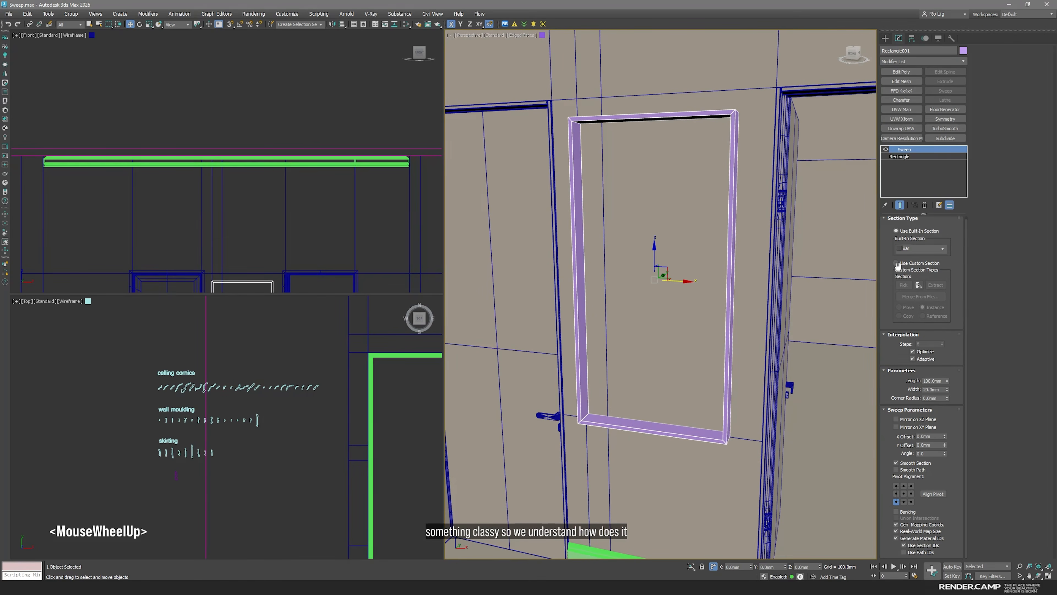
# Switch the sweep to a custom section and pick one of the ornate wall moulding profiles from the library
pyautogui.click(900, 267)
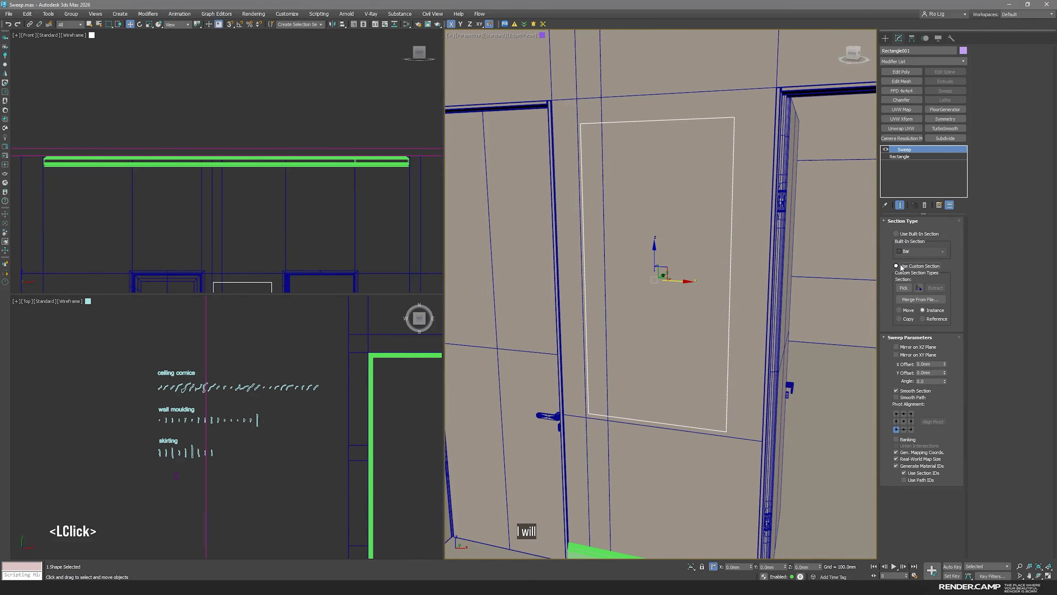
pyautogui.click(904, 288)
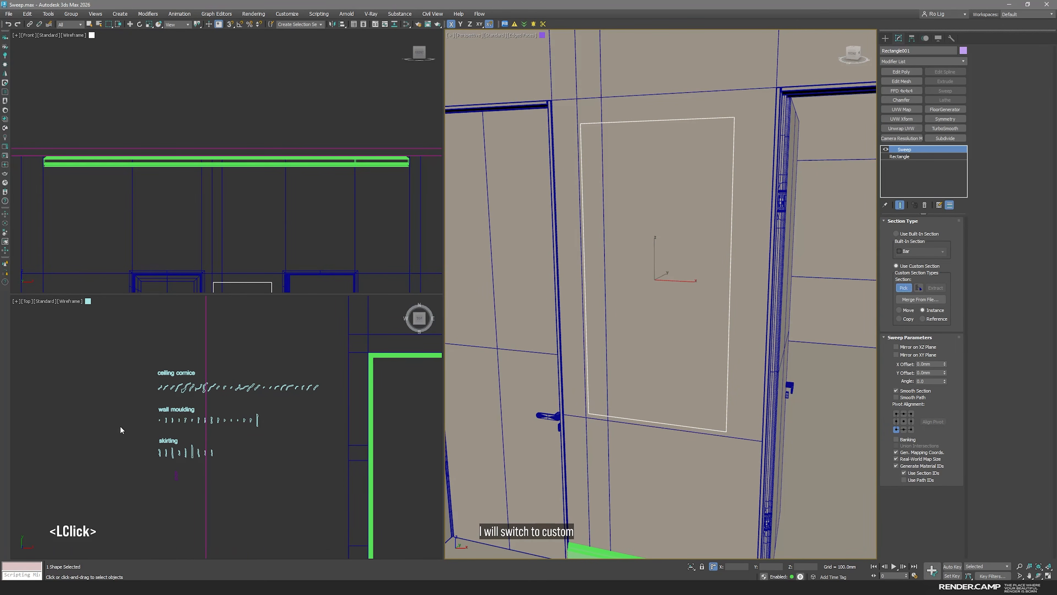
pyautogui.scroll(3, 196, 426)
pyautogui.scroll(5, 142, 419)
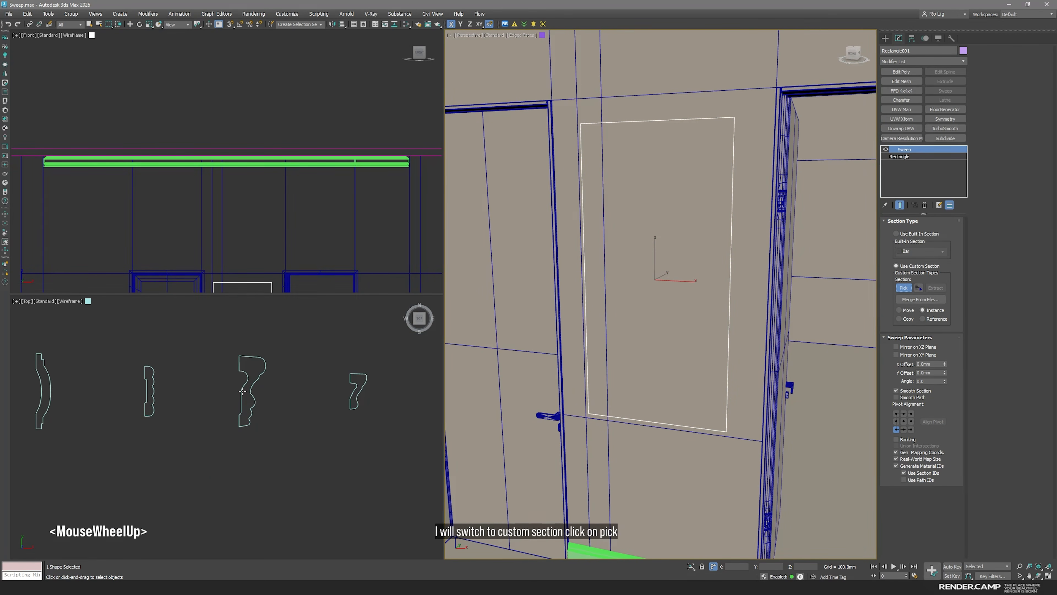
pyautogui.click(253, 397)
pyautogui.click(253, 398)
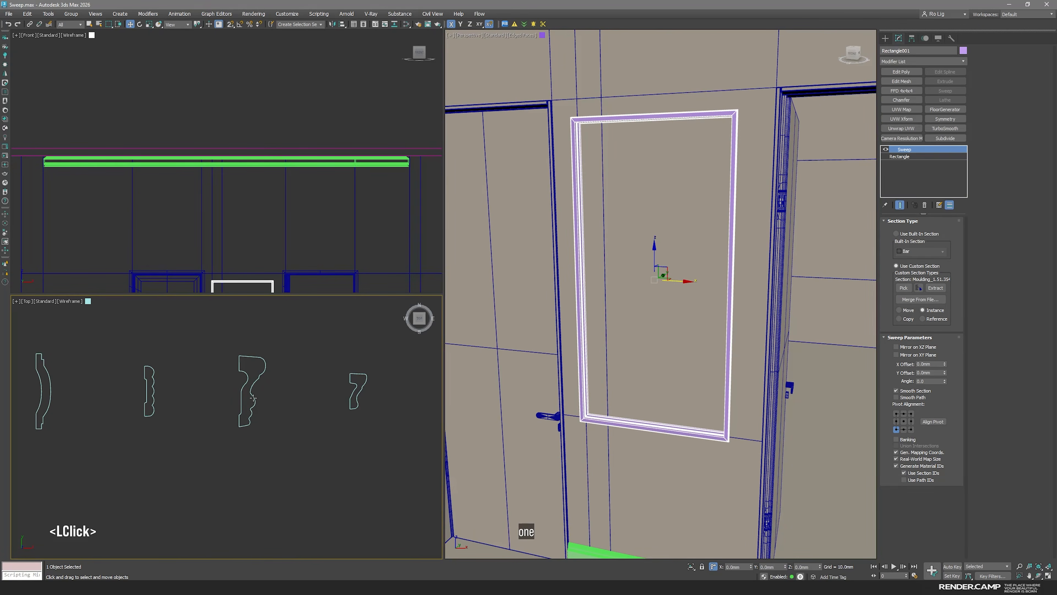
# Set the sweep angle to 90 degrees and check the moulding's corner without edged faces
pyautogui.scroll(-3, 253, 398)
pyautogui.moveTo(437, 441); pyautogui.dragTo(379, 460, button='middle')
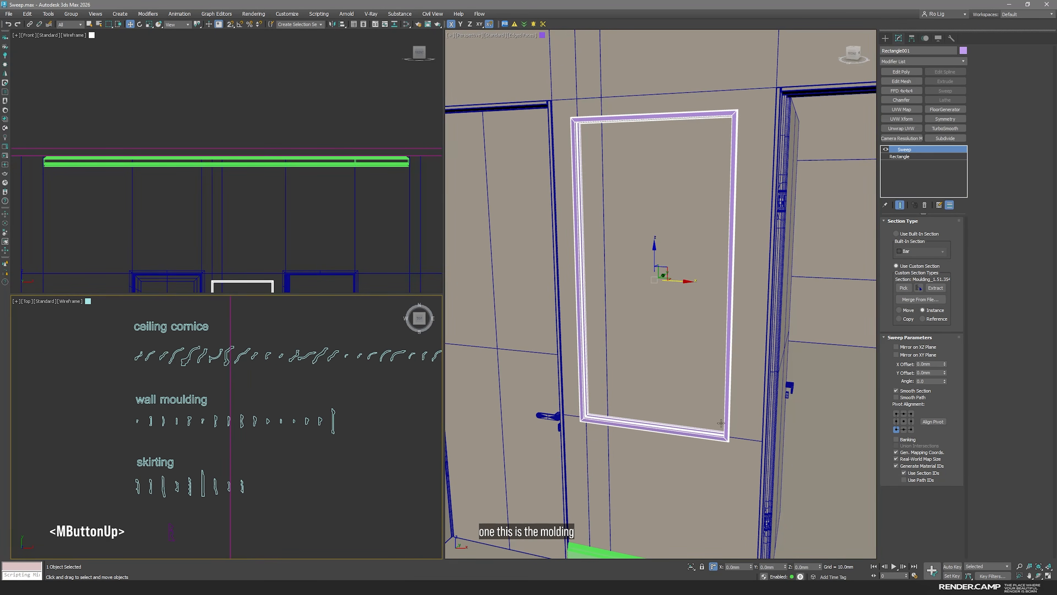
pyautogui.scroll(4, 720, 424)
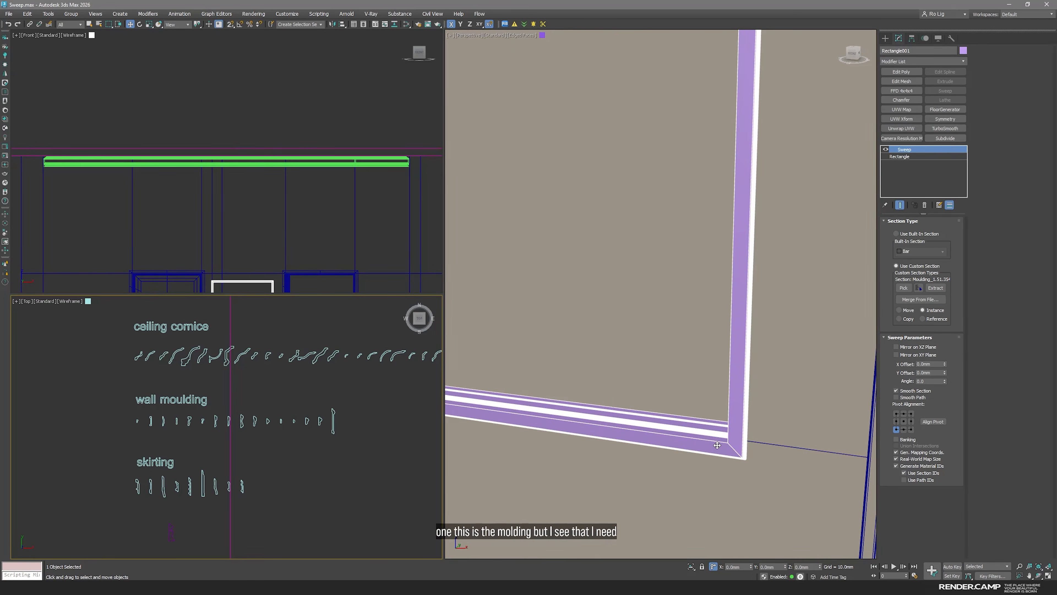
pyautogui.scroll(-5, 733, 451)
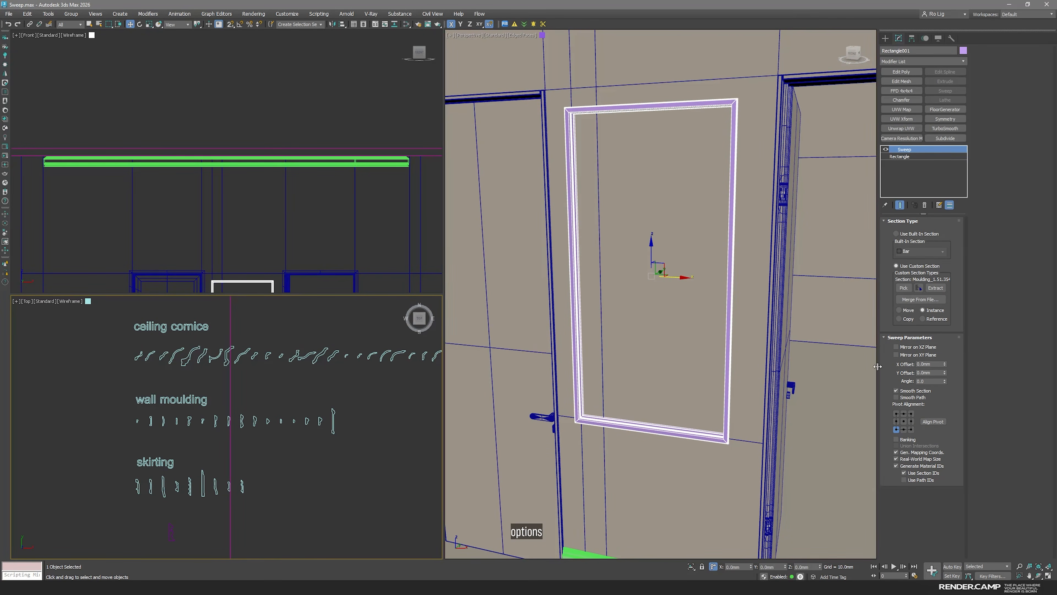
pyautogui.click(932, 381)
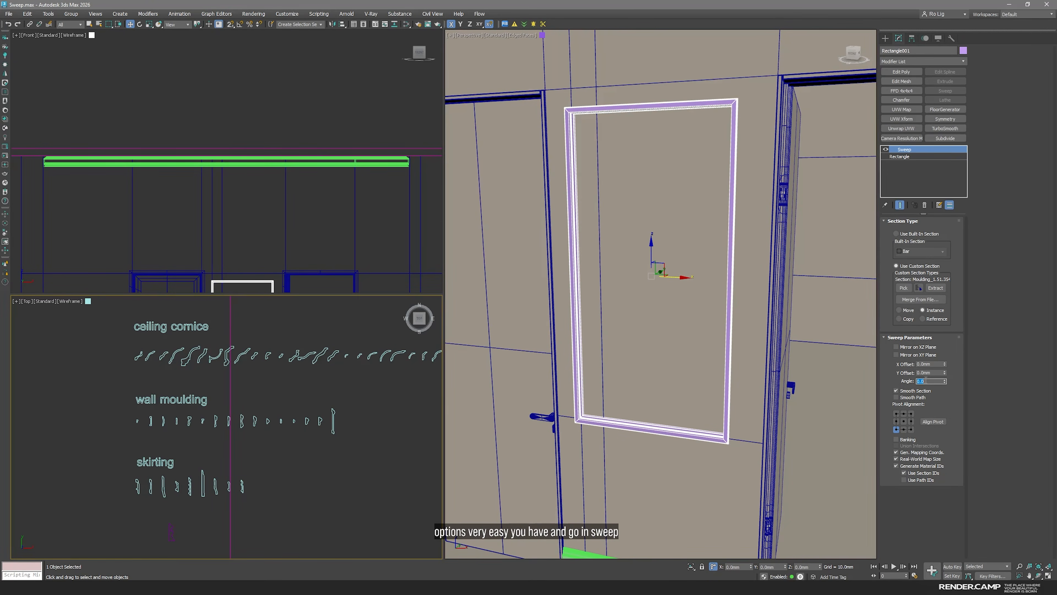
pyautogui.write('90')
pyautogui.press('Return')
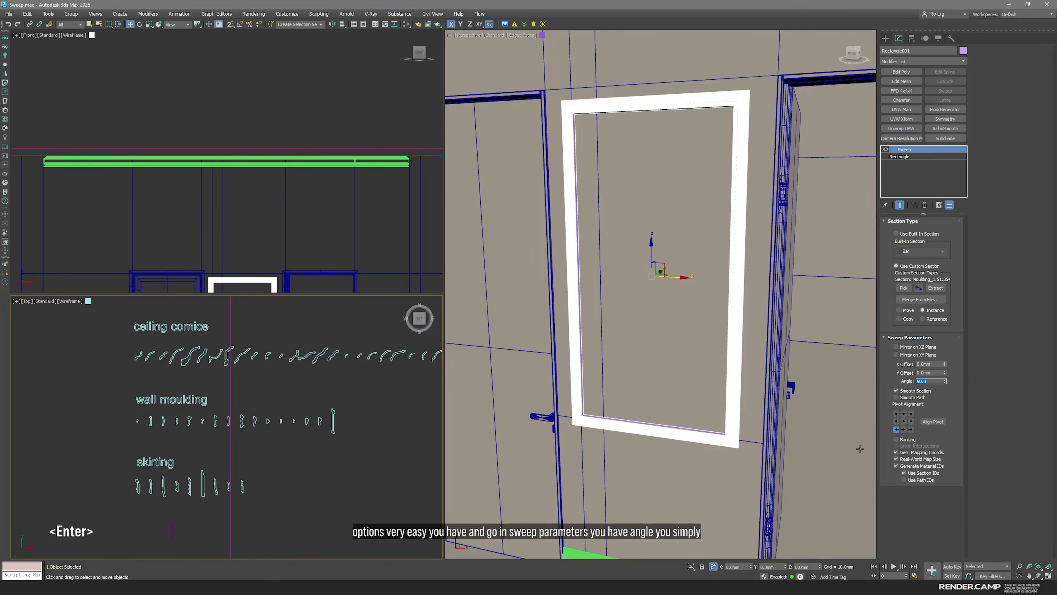
pyautogui.scroll(5, 735, 439)
pyautogui.middleClick(735, 438)
pyautogui.press('F4')
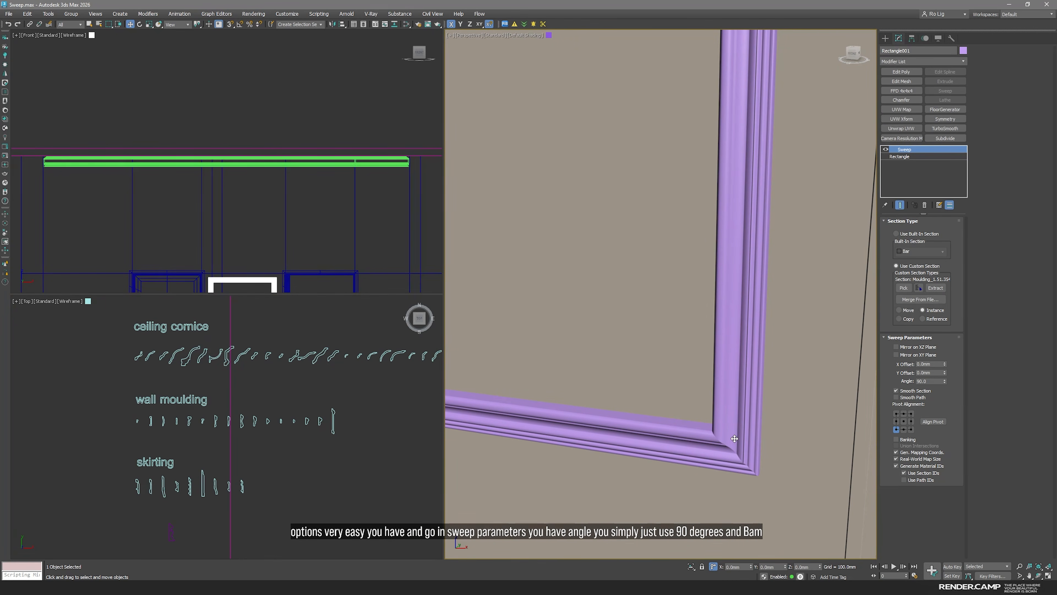
pyautogui.scroll(-5, 735, 438)
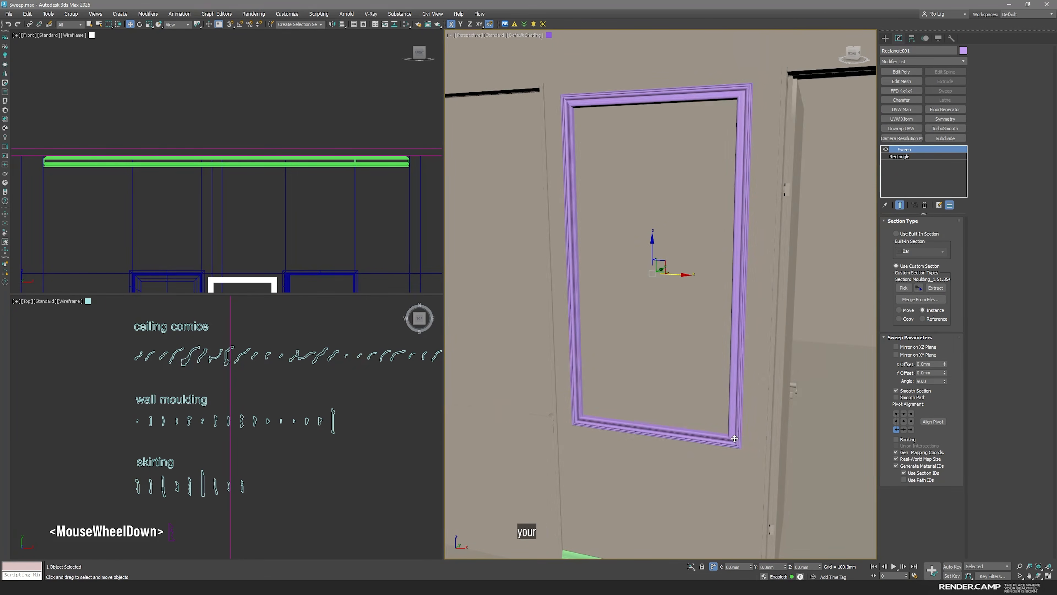
pyautogui.moveTo(734, 439); pyautogui.dragTo(738, 461, button='middle')
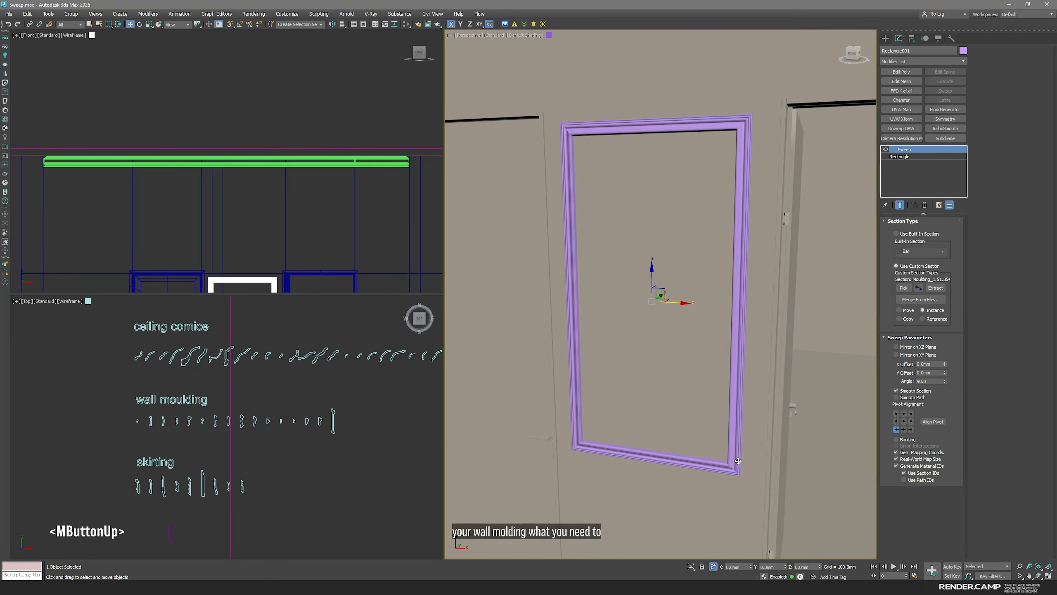
# Compare the bottom-left and bottom-right pivot alignments, keep bottom-right so the moulding stays inside the rectangle, and check the shaded corner
pyautogui.press('F4')
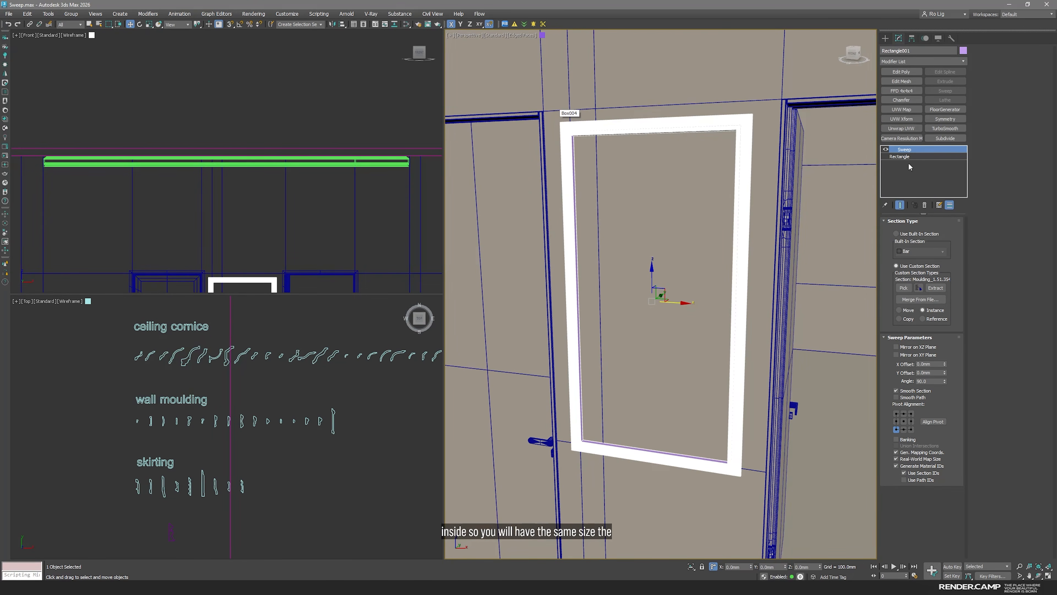
pyautogui.click(911, 429)
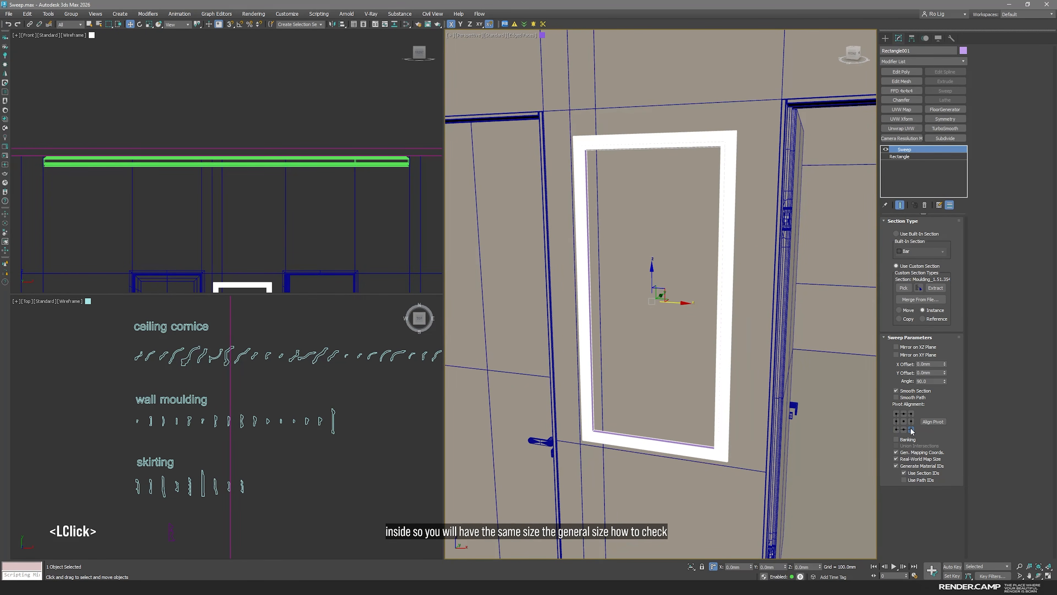
pyautogui.click(897, 430)
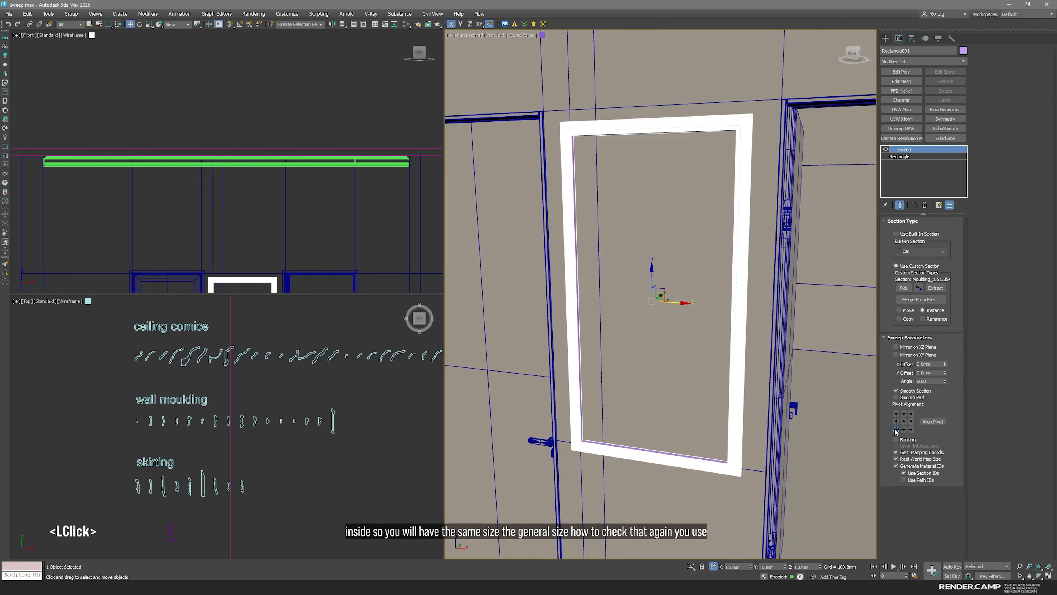
pyautogui.click(911, 429)
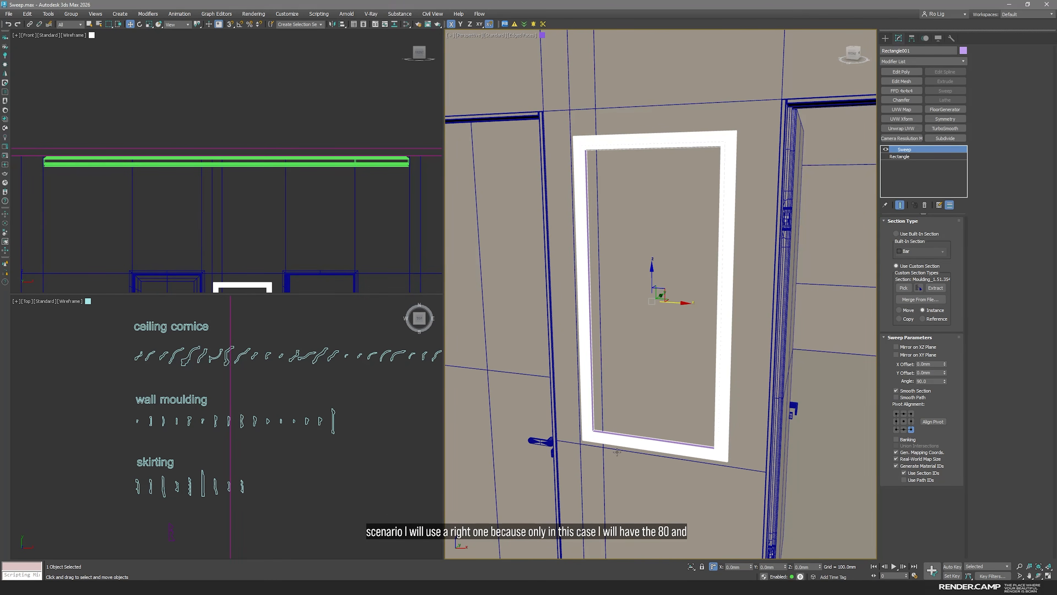
pyautogui.scroll(3, 708, 470)
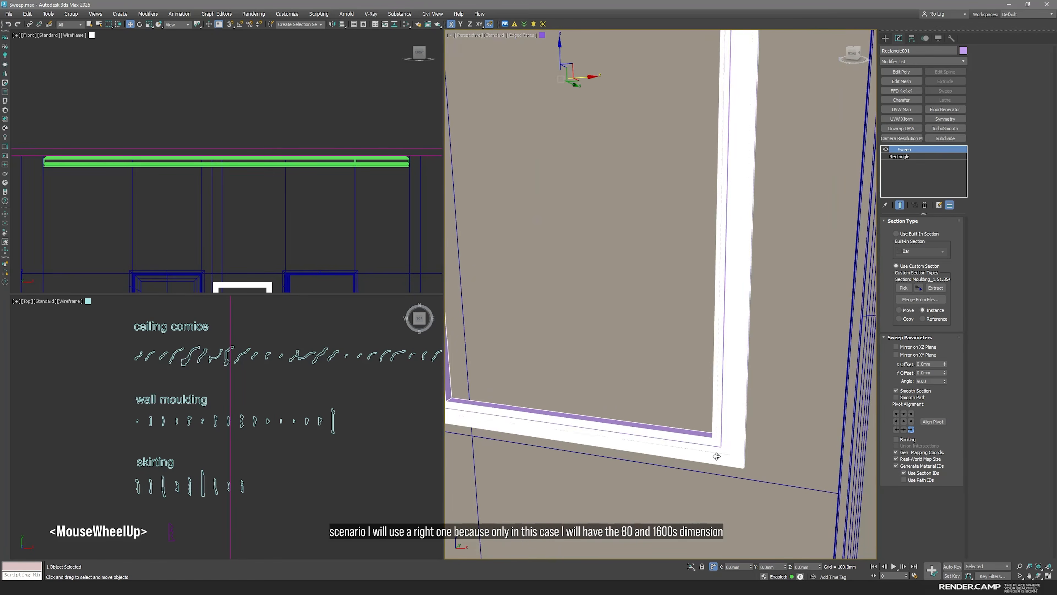
pyautogui.press('F4')
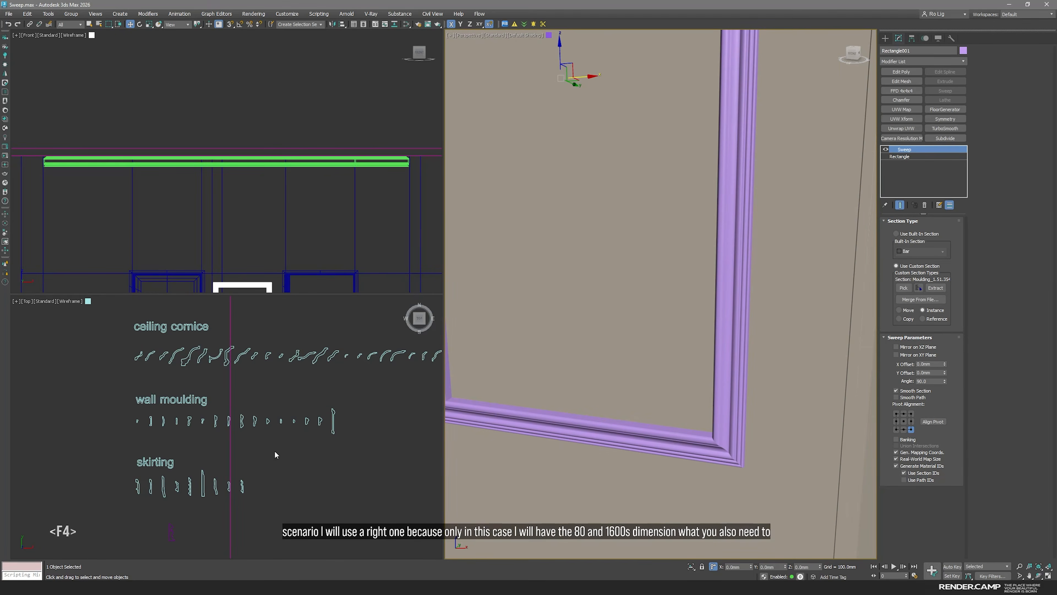
# Compare the symmetrical and asymmetrical wall moulding profiles up close in the Top view's profile library
pyautogui.scroll(6, 238, 415)
pyautogui.middleClick(250, 371)
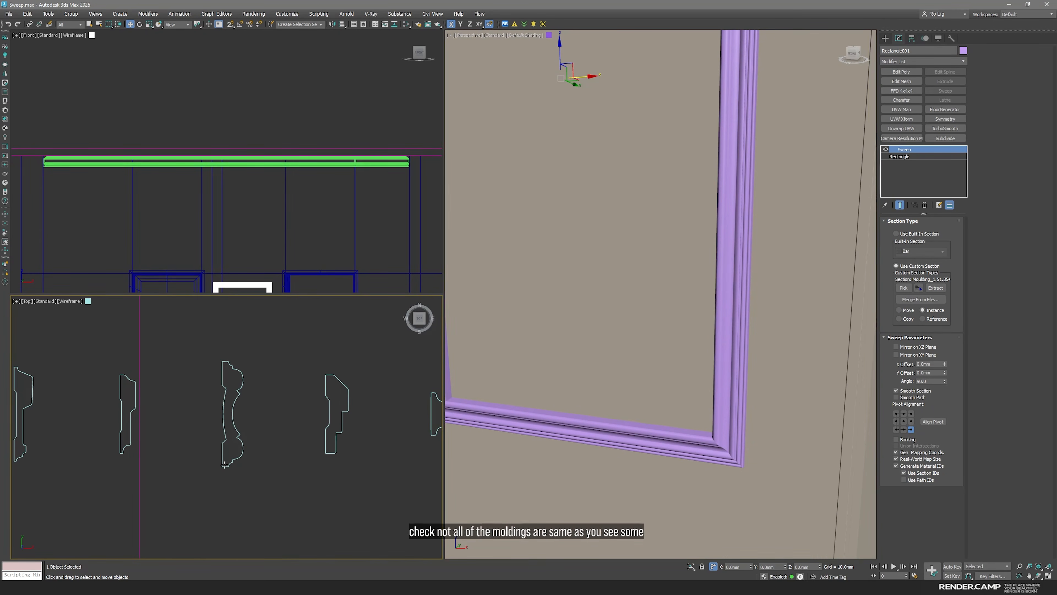
pyautogui.scroll(-4, 356, 417)
pyautogui.scroll(5, 221, 417)
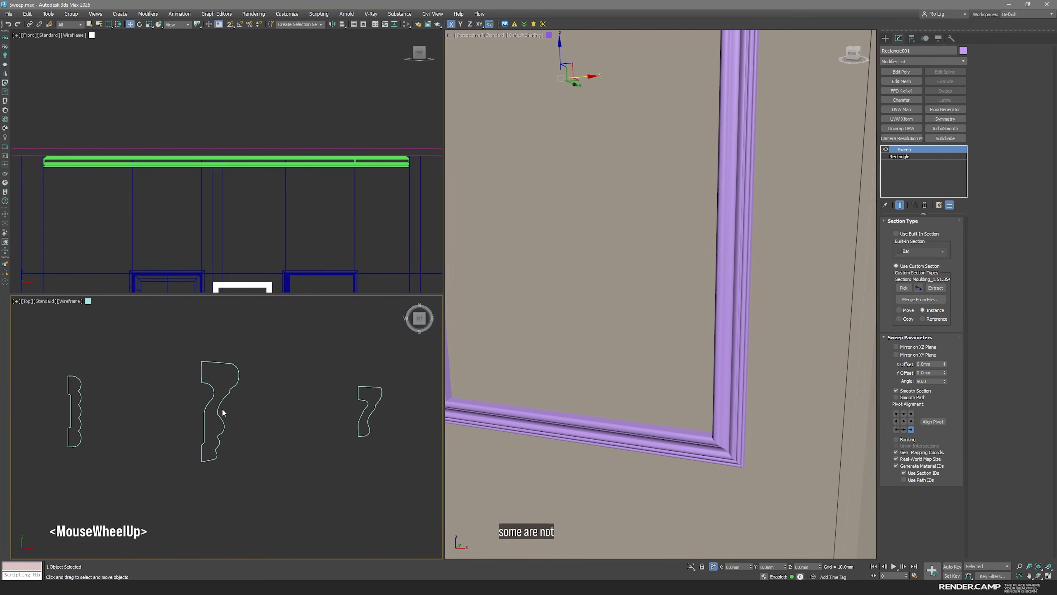
pyautogui.scroll(3, 221, 410)
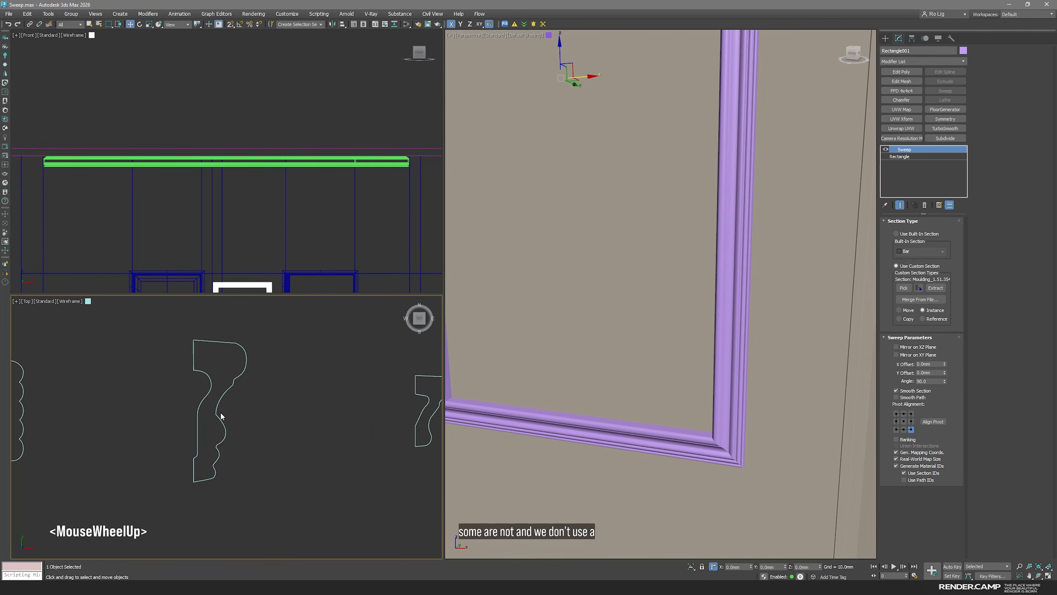
pyautogui.scroll(-1, 221, 408)
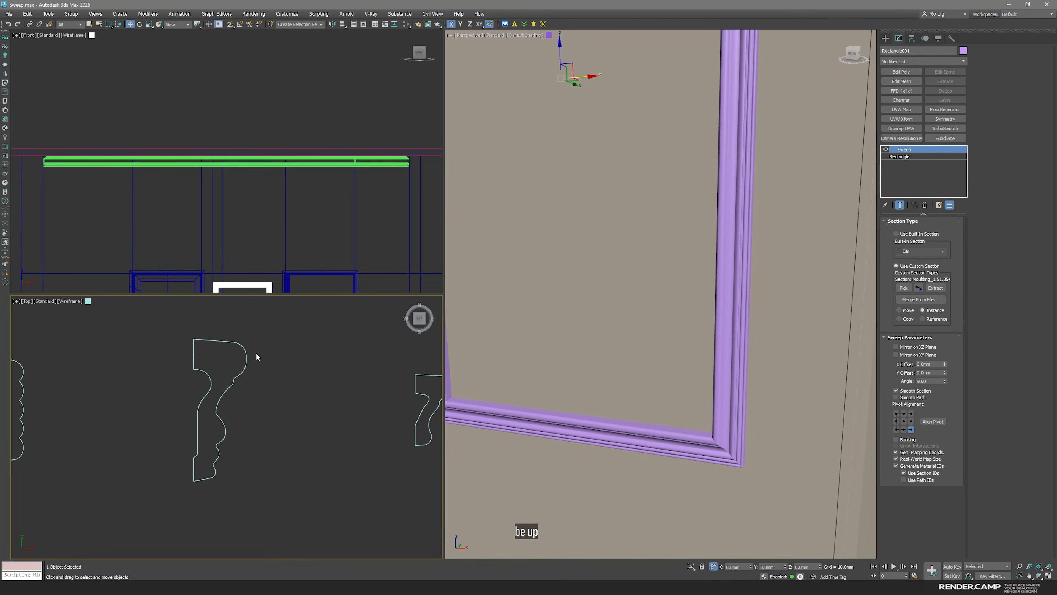
# Check the swept frame's profile direction in the Left view and mirror the sweep on the XZ plane
pyautogui.middleClick(276, 176)
pyautogui.press('l')
pyautogui.moveTo(127, 86); pyautogui.dragTo(256, 244, button='middle')
pyautogui.scroll(6, 227, 131)
pyautogui.moveTo(218, 150); pyautogui.dragTo(264, 160, button='middle')
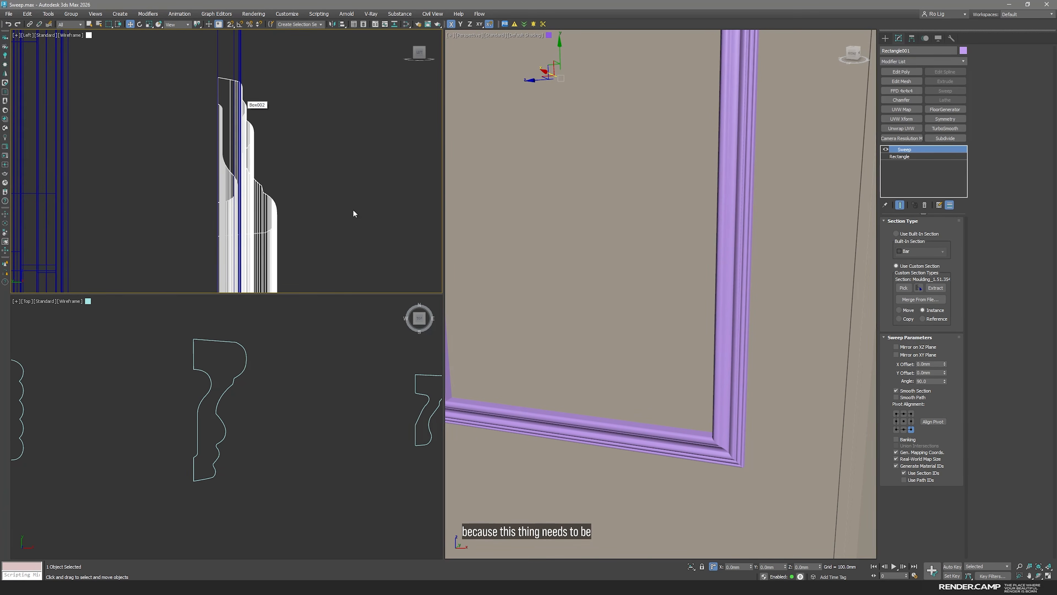
pyautogui.click(897, 347)
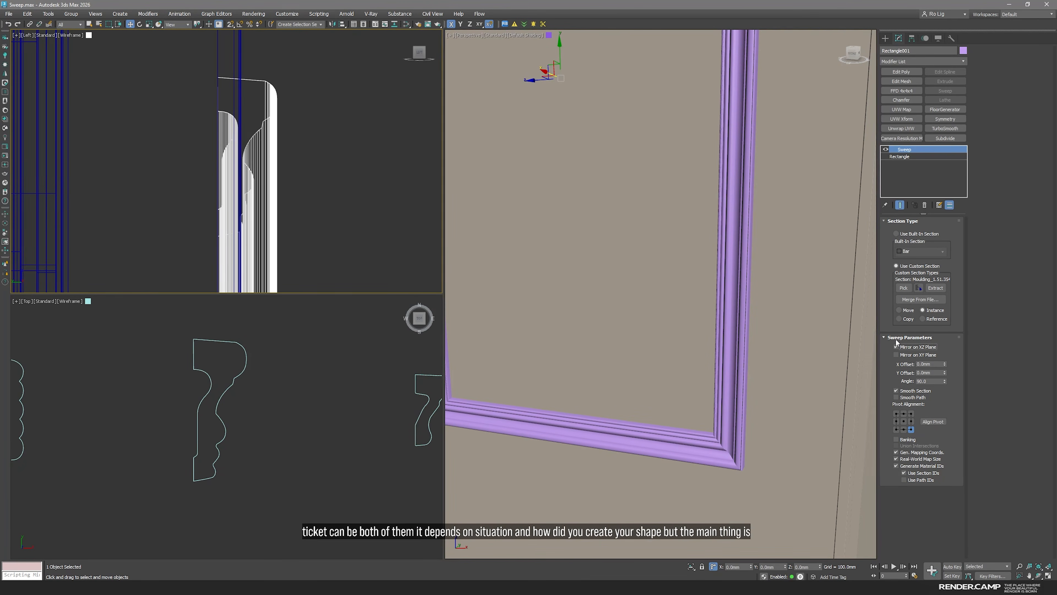
# Add an Edit Spline modifier between the frame's base rectangle and its Sweep
pyautogui.press('space')
pyautogui.scroll(-3, 567, 288)
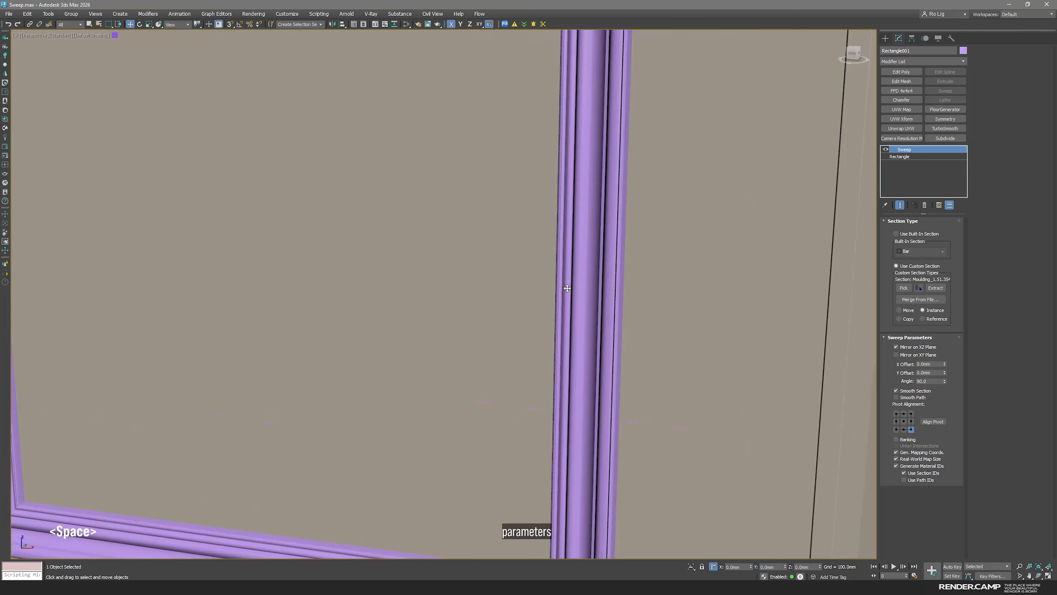
pyautogui.moveTo(546, 223); pyautogui.dragTo(539, 306, button='middle')
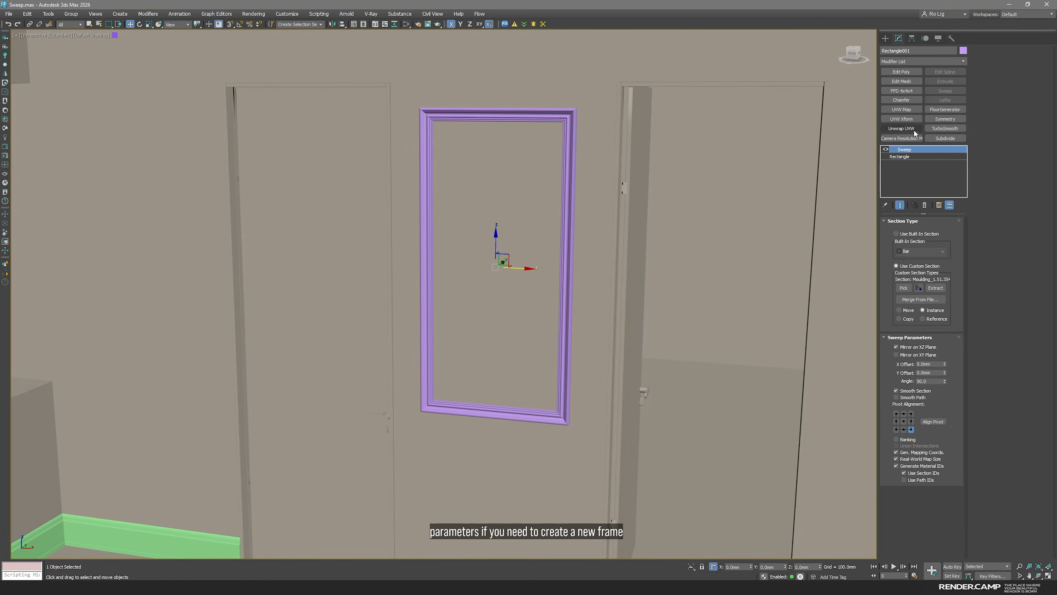
pyautogui.click(904, 157)
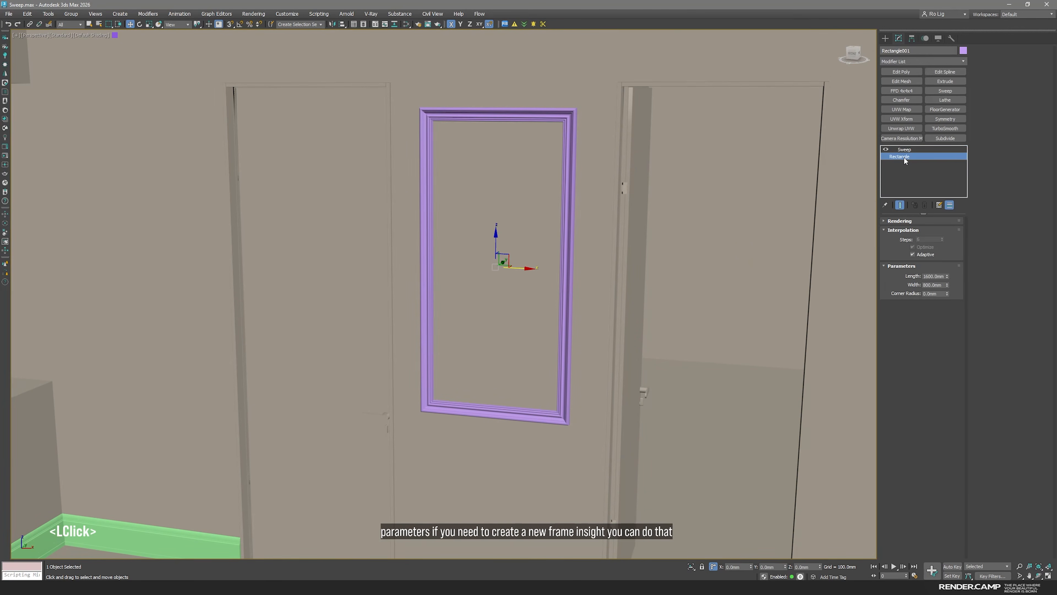
pyautogui.click(951, 71)
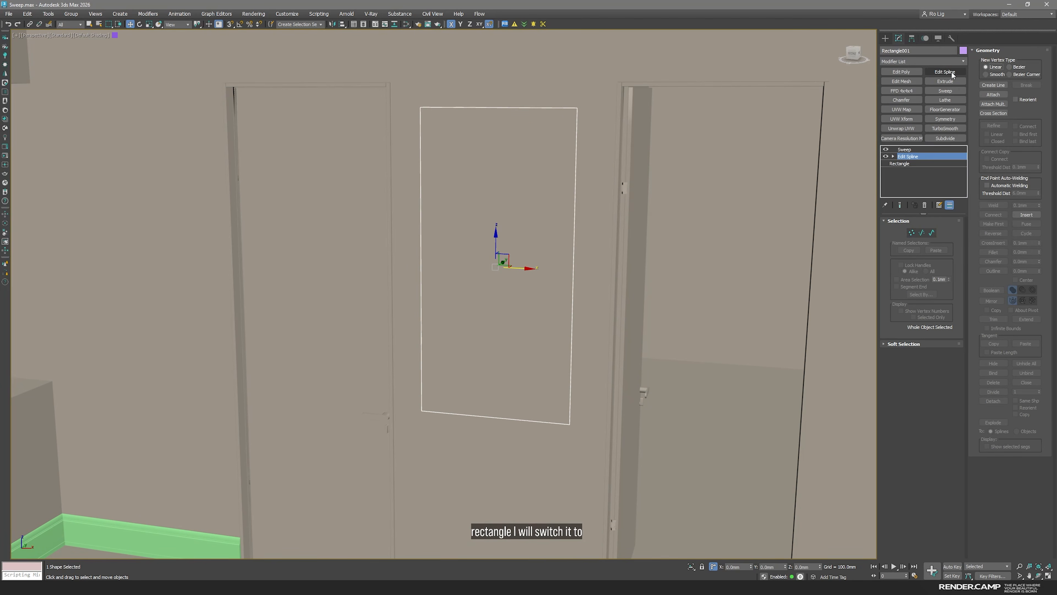
# Outline the rectangle's spline by 200 mm to form an inner frame and return to the Sweep level
pyautogui.press('3')
pyautogui.click(490, 336)
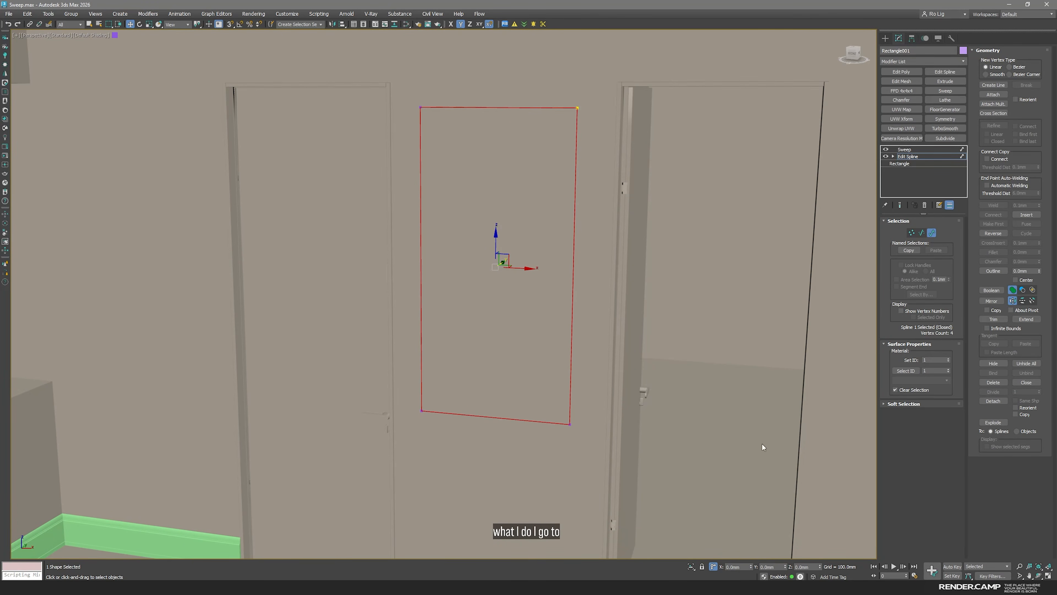
pyautogui.doubleClick(1024, 270)
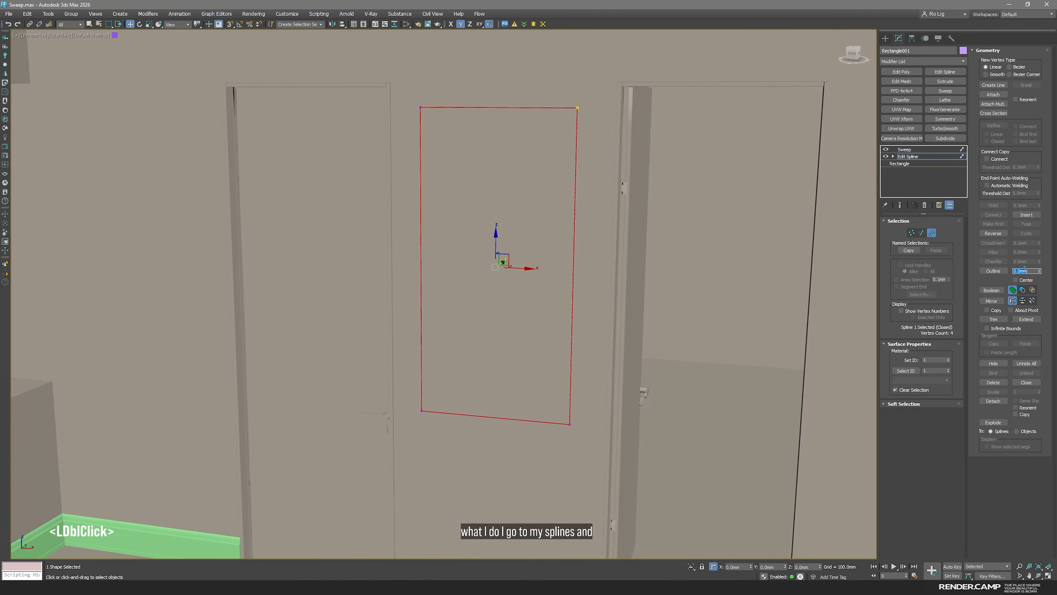
pyautogui.write('200')
pyautogui.press('Return')
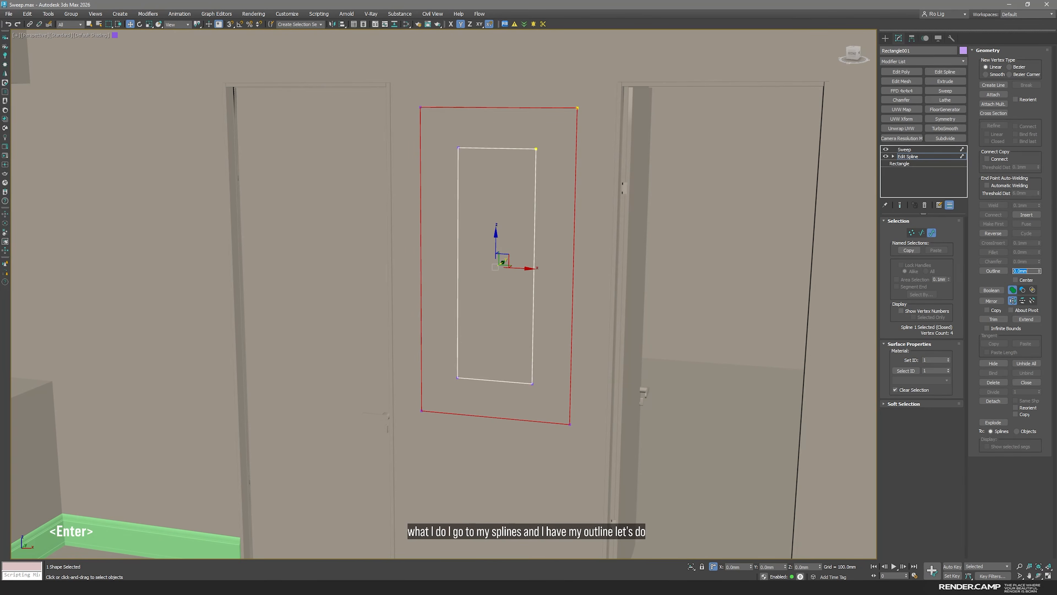
pyautogui.click(913, 156)
pyautogui.click(905, 149)
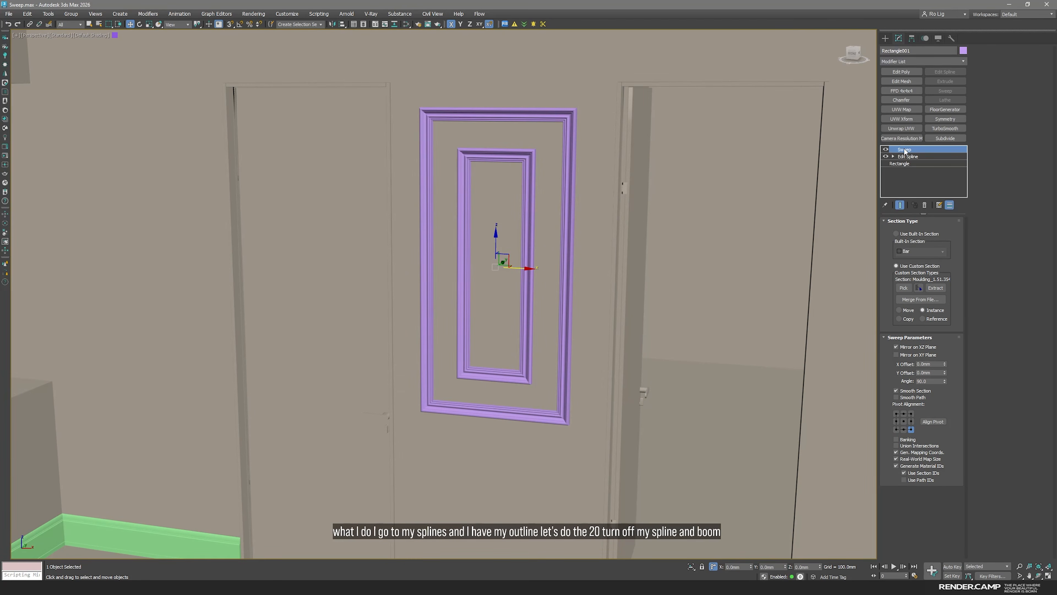
# Clone the double frame as an independent copy onto the wall section between the windows and the door
pyautogui.moveTo(491, 225); pyautogui.dragTo(673, 276, button='middle')
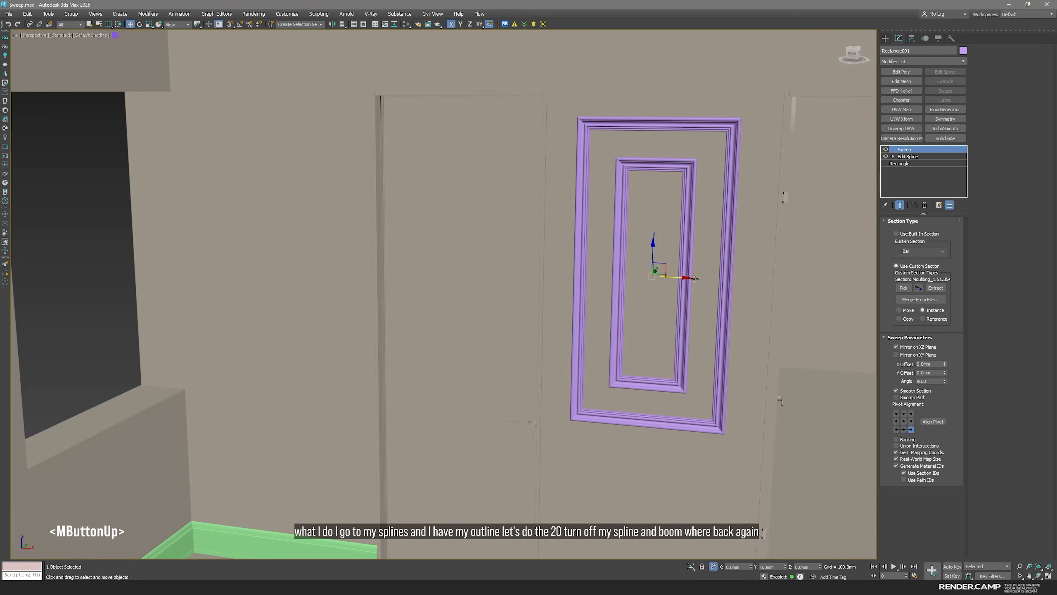
pyautogui.keyDown('shift'); pyautogui.moveTo(673, 276); pyautogui.dragTo(303, 258); pyautogui.keyUp('shift')
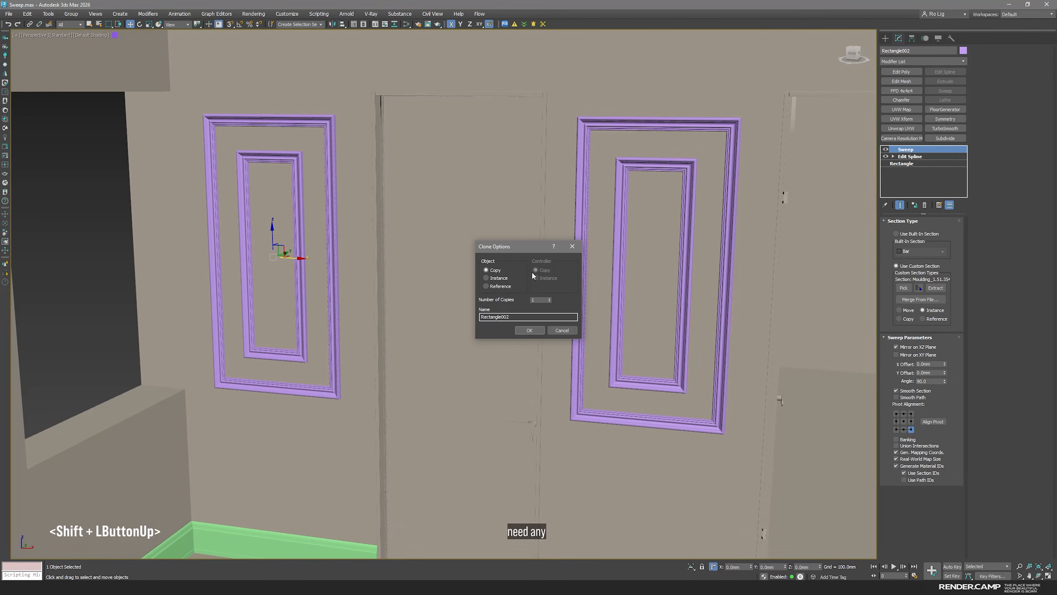
pyautogui.click(529, 330)
pyautogui.moveTo(341, 230); pyautogui.dragTo(483, 254, button='middle')
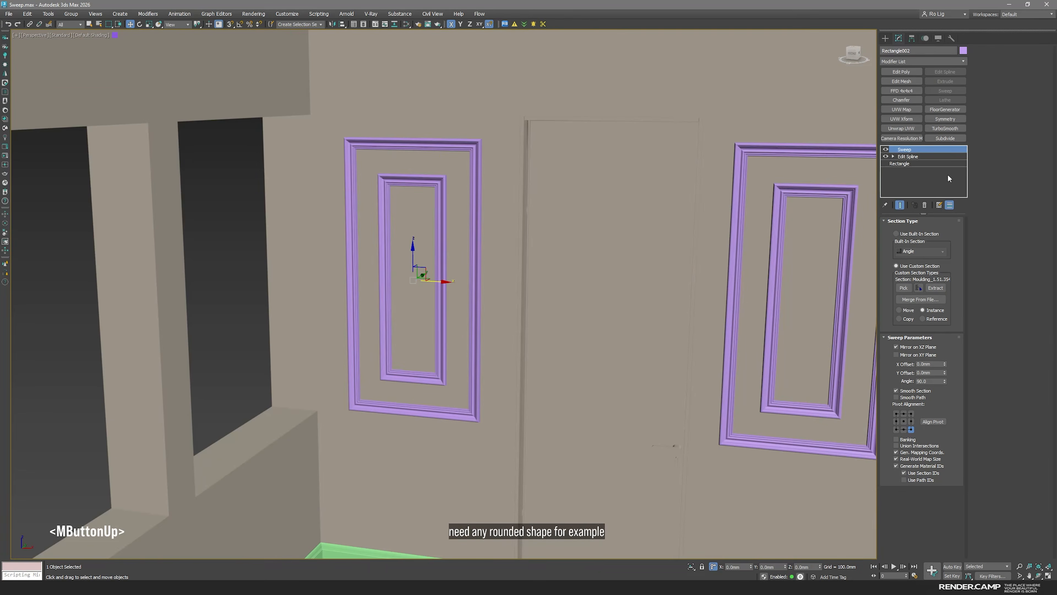
# Convert all eight vertices of the copied frame's splines to Corner type
pyautogui.click(908, 156)
pyautogui.press('1')
pyautogui.moveTo(305, 98); pyautogui.dragTo(520, 468)
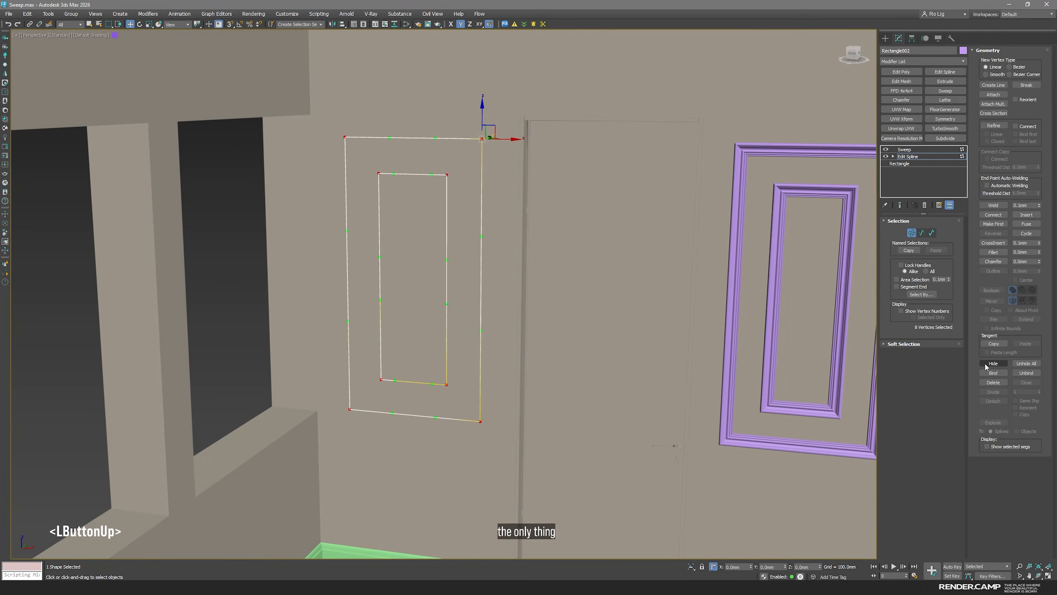
pyautogui.rightClick(345, 369)
pyautogui.click(332, 323)
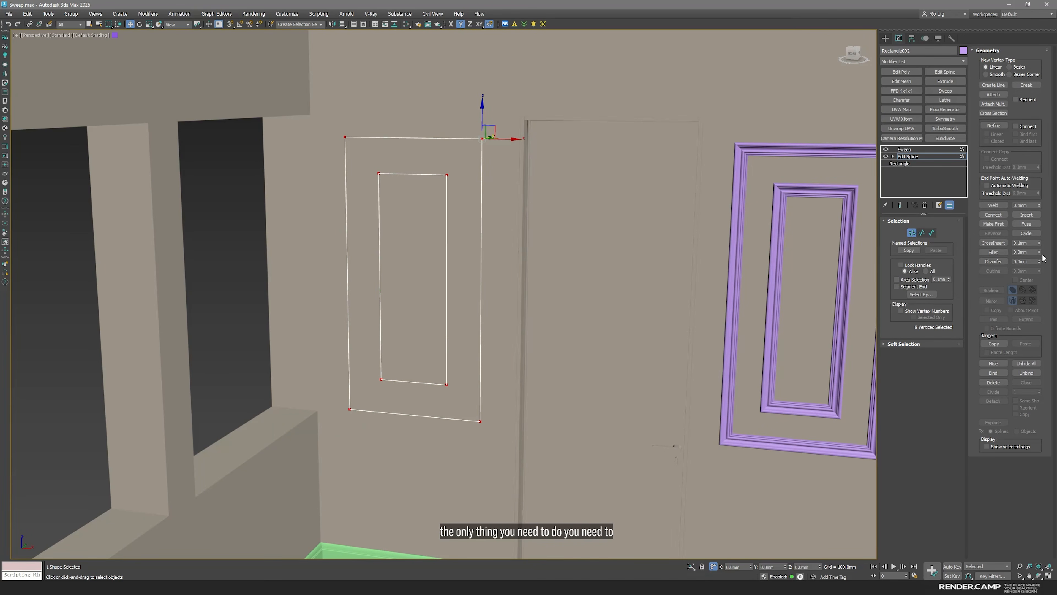
# Fillet all corners of both splines until the inner one has nearly semicircular ends, and return to the Sweep level
pyautogui.moveTo(1038, 252); pyautogui.dragTo(1017, 176)
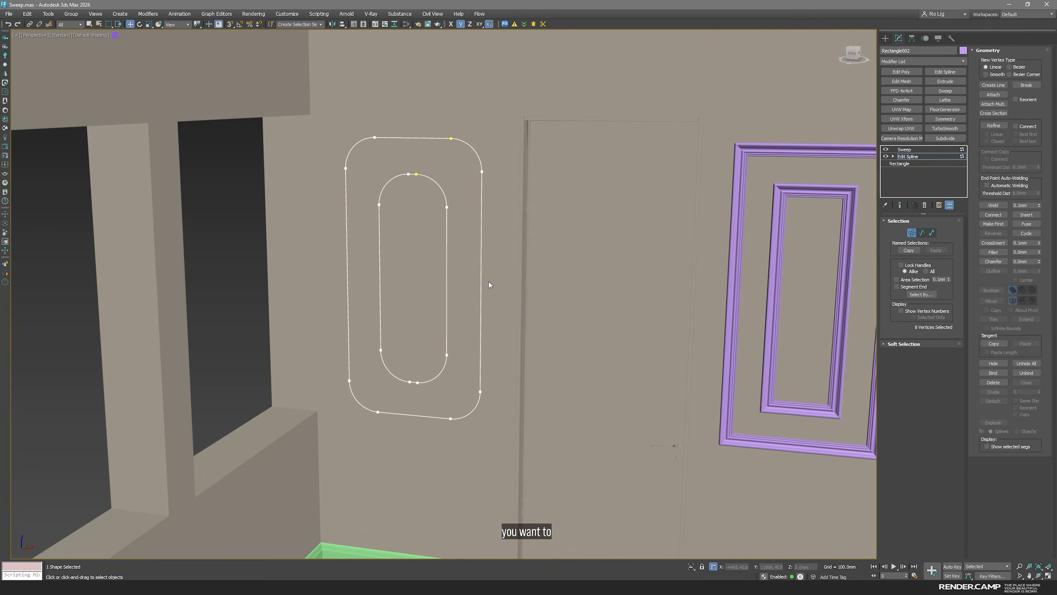
pyautogui.click(909, 157)
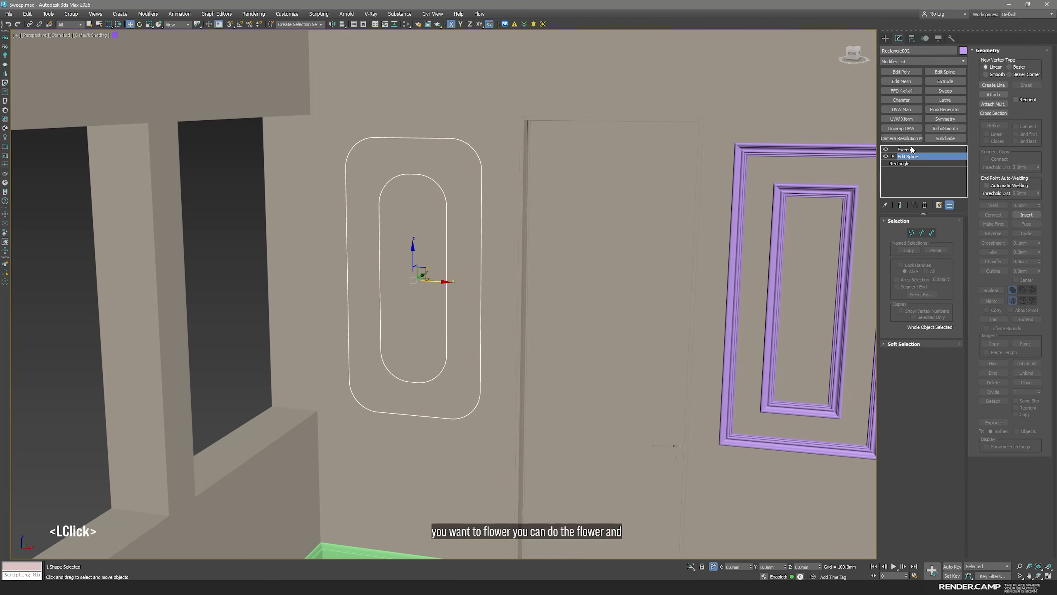
pyautogui.click(907, 149)
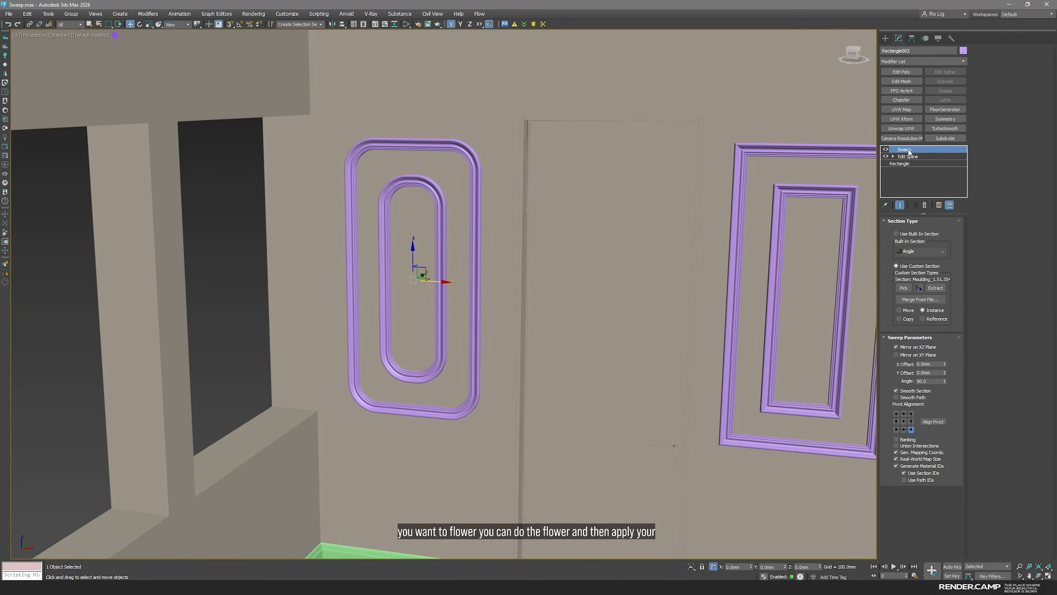
pyautogui.moveTo(629, 278)
pyautogui.mouseDown(button='middle')
pyautogui.moveTo(641, 277)
pyautogui.moveTo(644, 288)
pyautogui.mouseUp(button='middle')
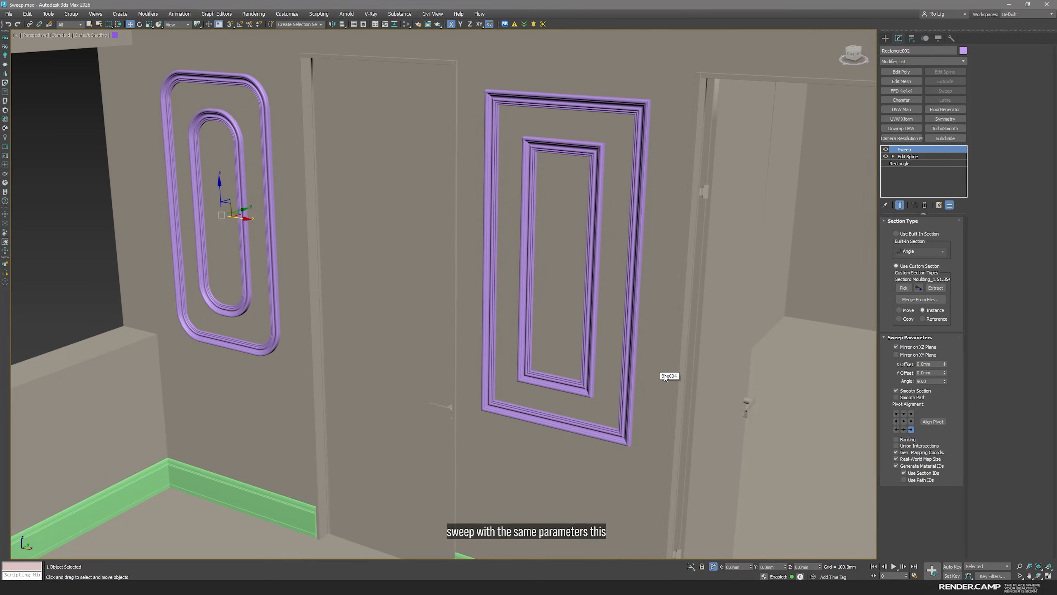
# Delete the whole library of moulding profiles and its text labels in the Top view
pyautogui.click(251, 508)
pyautogui.press('space')
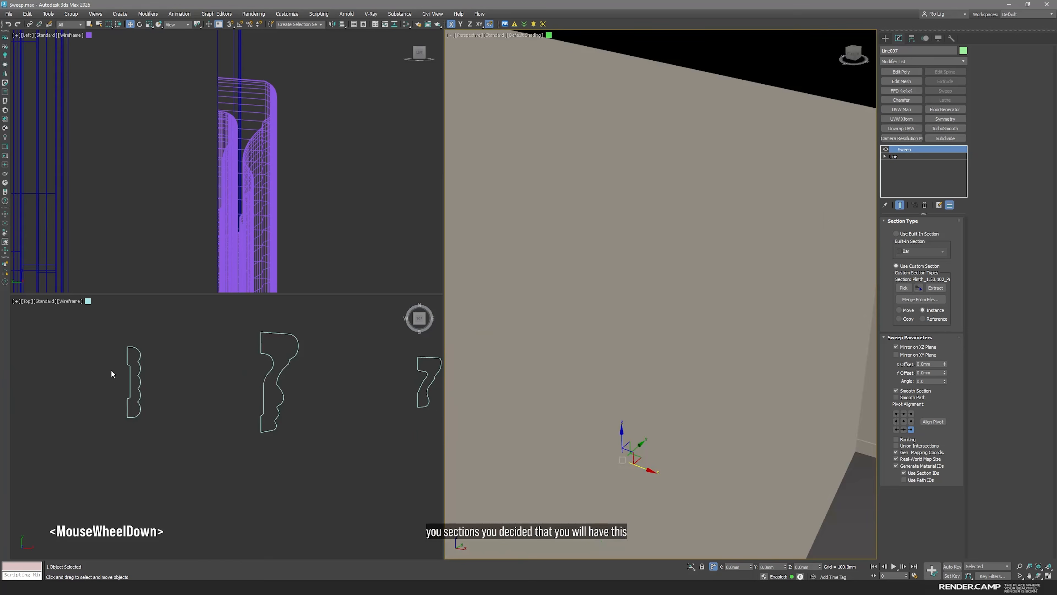
pyautogui.scroll(-5, 111, 370)
pyautogui.scroll(-5, 145, 407)
pyautogui.moveTo(98, 344); pyautogui.dragTo(121, 479)
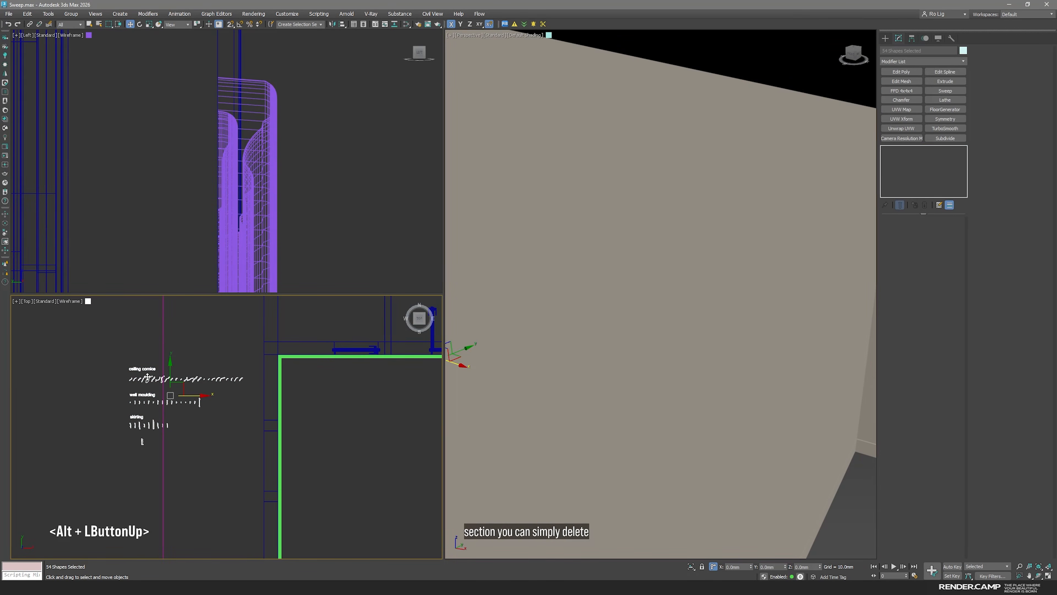
pyautogui.press('Delete')
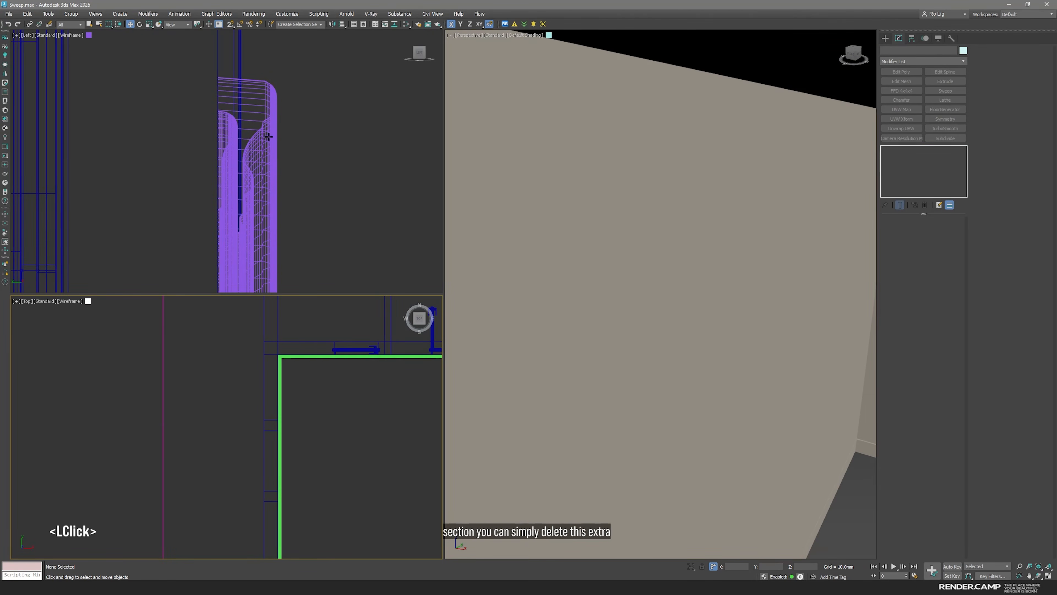
# Isolate the rounded double frame and inspect its mouldings in Perspective
pyautogui.click(267, 250)
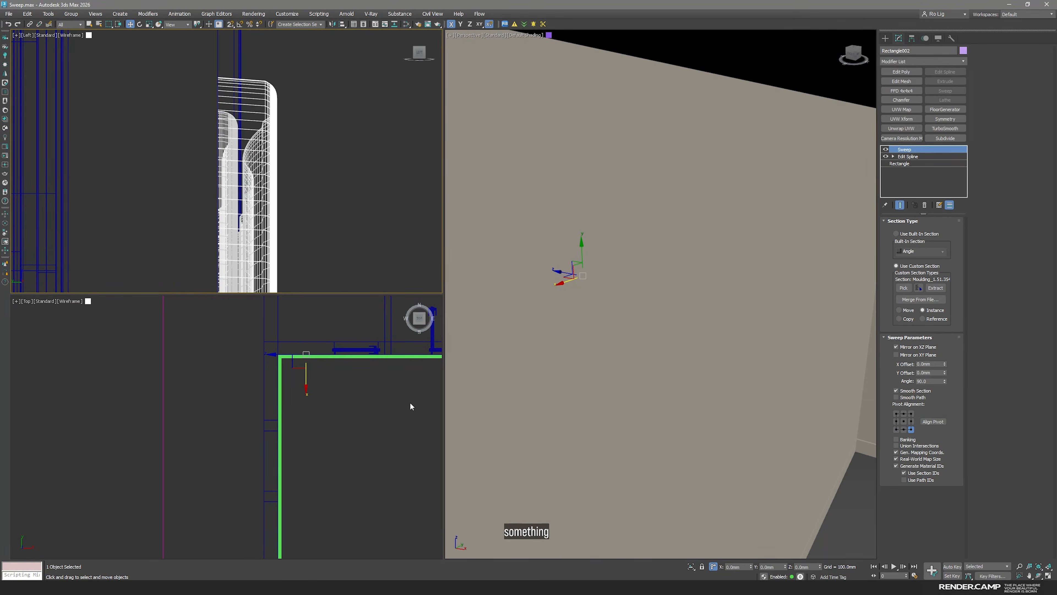
pyautogui.hotkey('alt', 'q')
pyautogui.moveTo(622, 267); pyautogui.dragTo(670, 314, button='middle')
pyautogui.scroll(5, 629, 284)
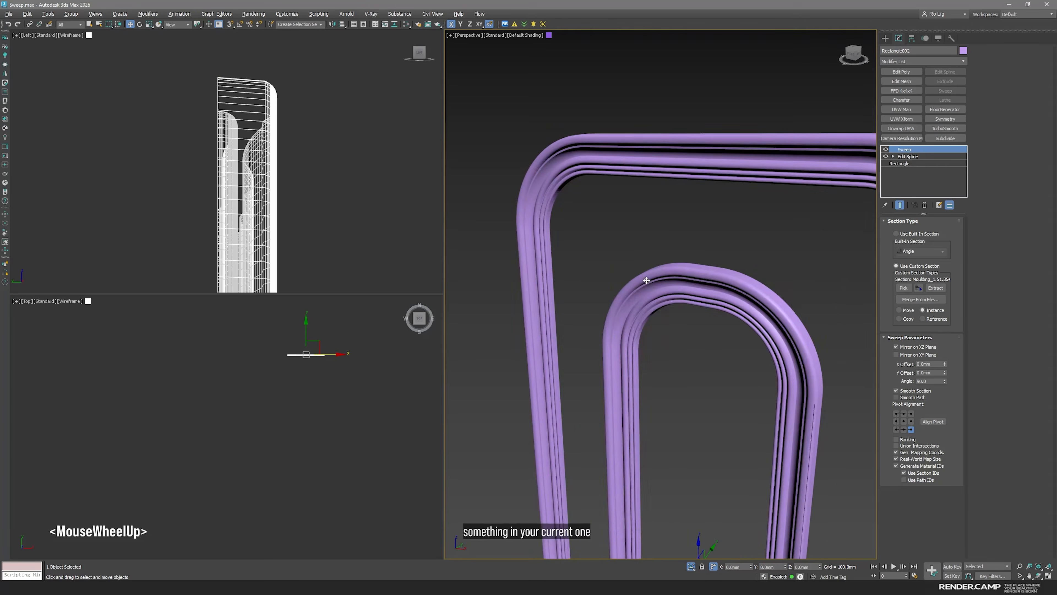
pyautogui.scroll(-3, 622, 287)
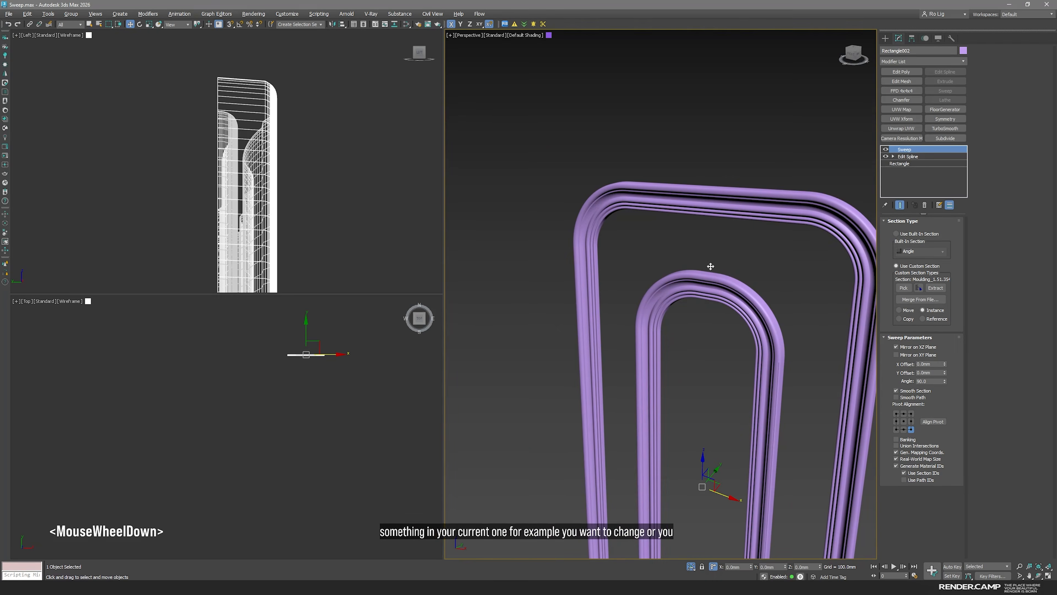
pyautogui.moveTo(692, 366); pyautogui.dragTo(641, 270, button='middle')
pyautogui.scroll(-4, 647, 299)
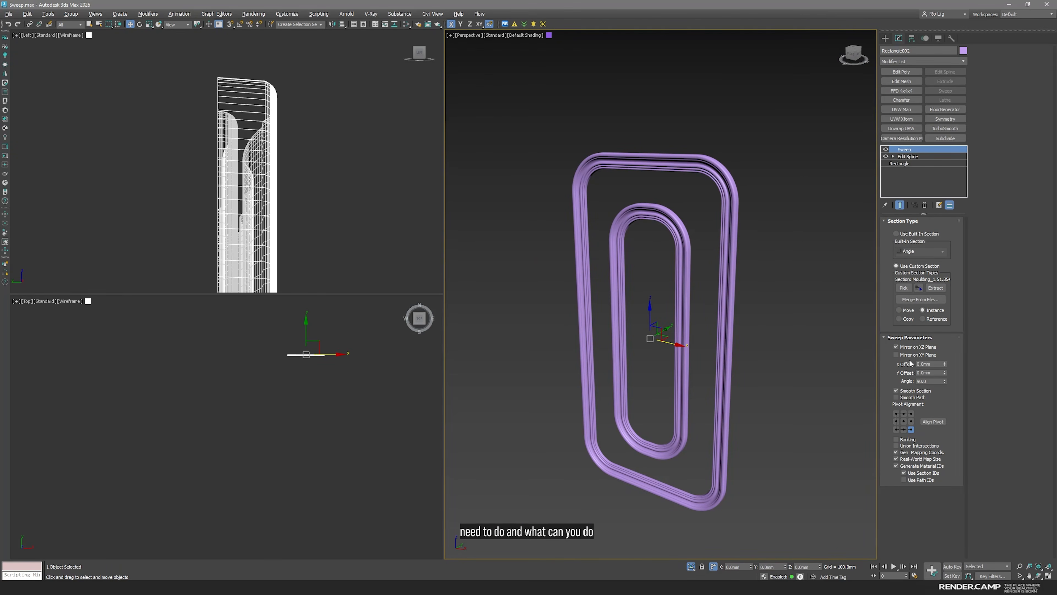
# Extract the sweep's custom section as an Instance shape named Sweep_Moulding_1.51.354_Profile001
pyautogui.click(938, 292)
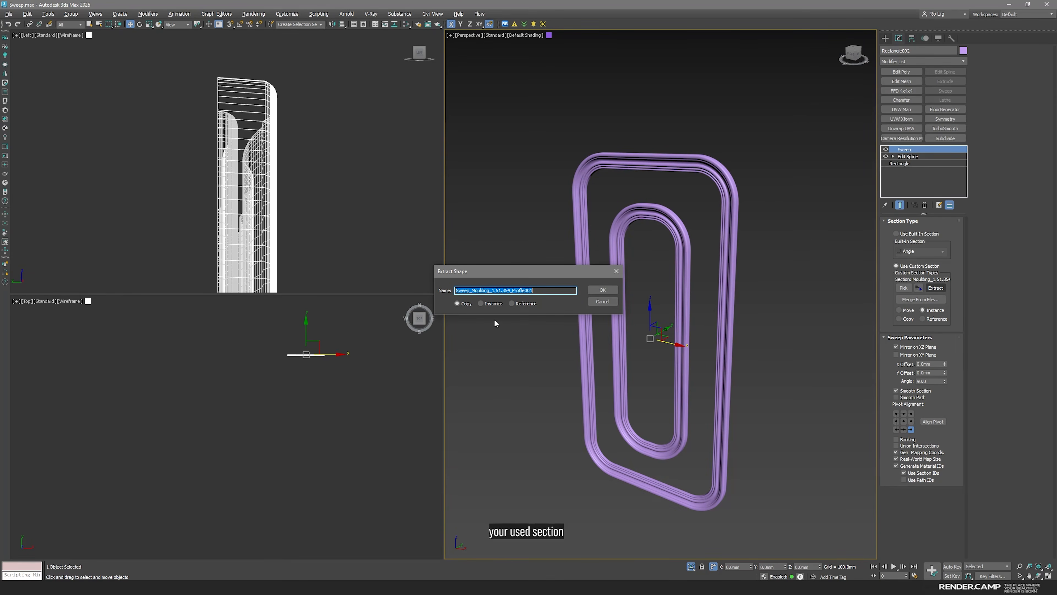
pyautogui.click(483, 303)
pyautogui.click(610, 291)
pyautogui.scroll(2, 419, 442)
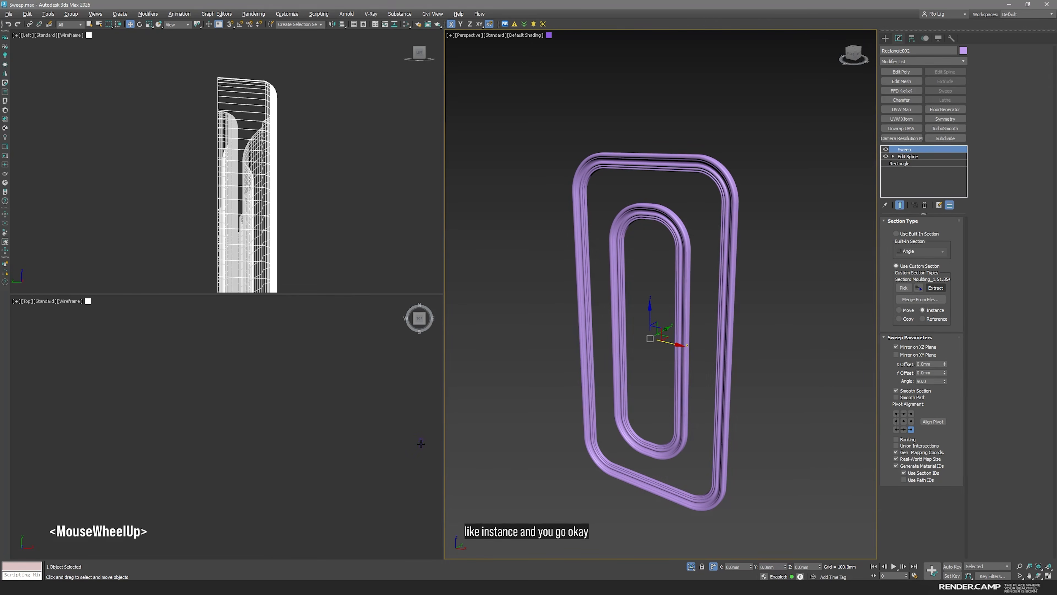
# Move the upper ten vertices of the extracted profile upward to lengthen its middle and widen the moulding
pyautogui.click(424, 440)
pyautogui.scroll(3, 425, 444)
pyautogui.moveTo(425, 418); pyautogui.dragTo(366, 396, button='middle')
pyautogui.press('1')
pyautogui.scroll(-3, 367, 403)
pyautogui.middleClick(306, 363)
pyautogui.moveTo(294, 350); pyautogui.dragTo(367, 418)
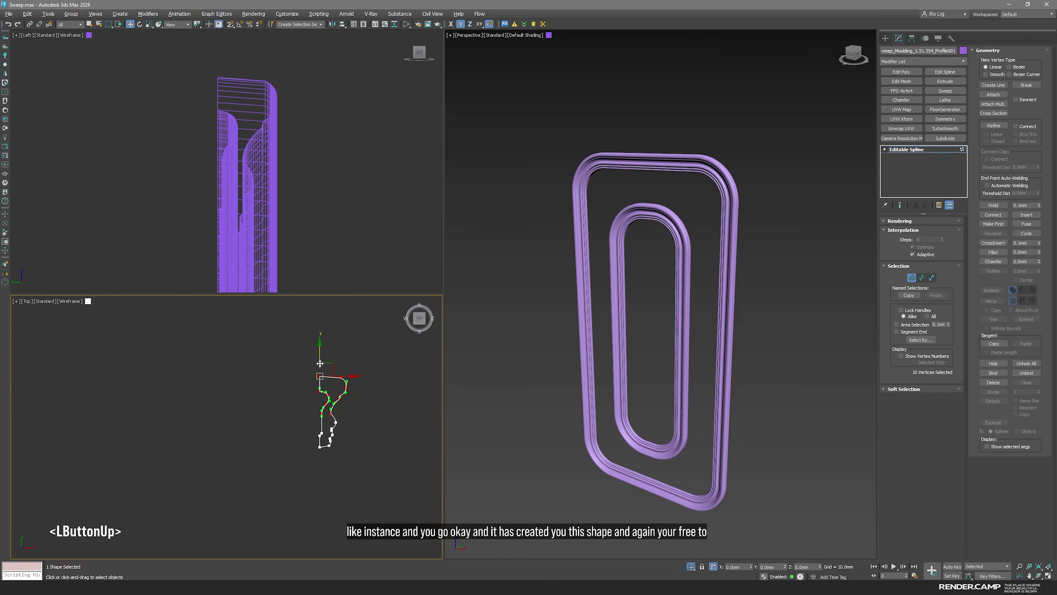
pyautogui.moveTo(324, 352); pyautogui.dragTo(331, 321)
pyautogui.click(359, 511)
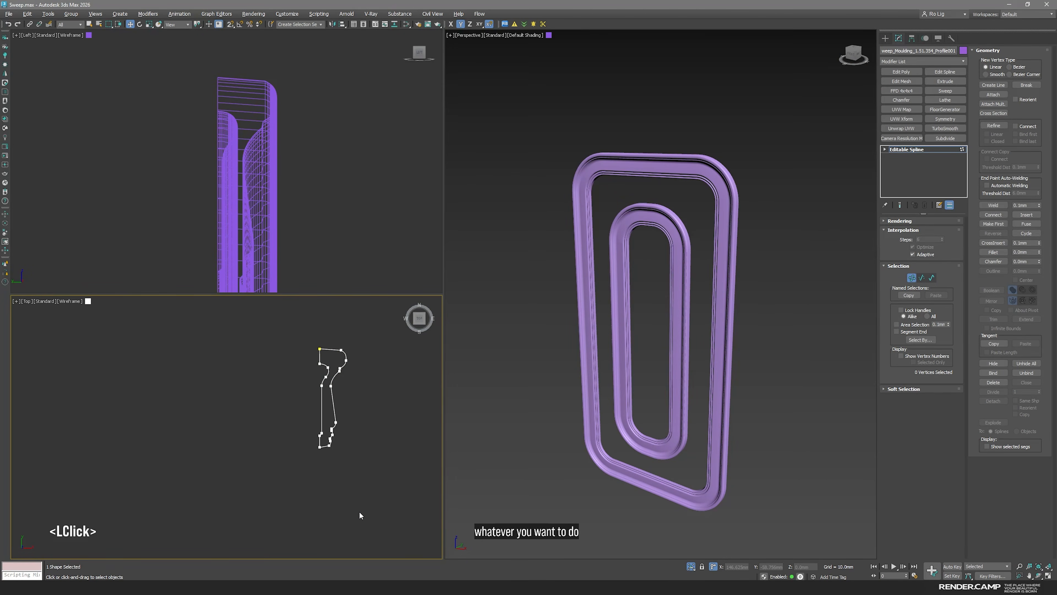
# Leave vertex editing of the profile, exit isolation and deselect everything
pyautogui.click(908, 150)
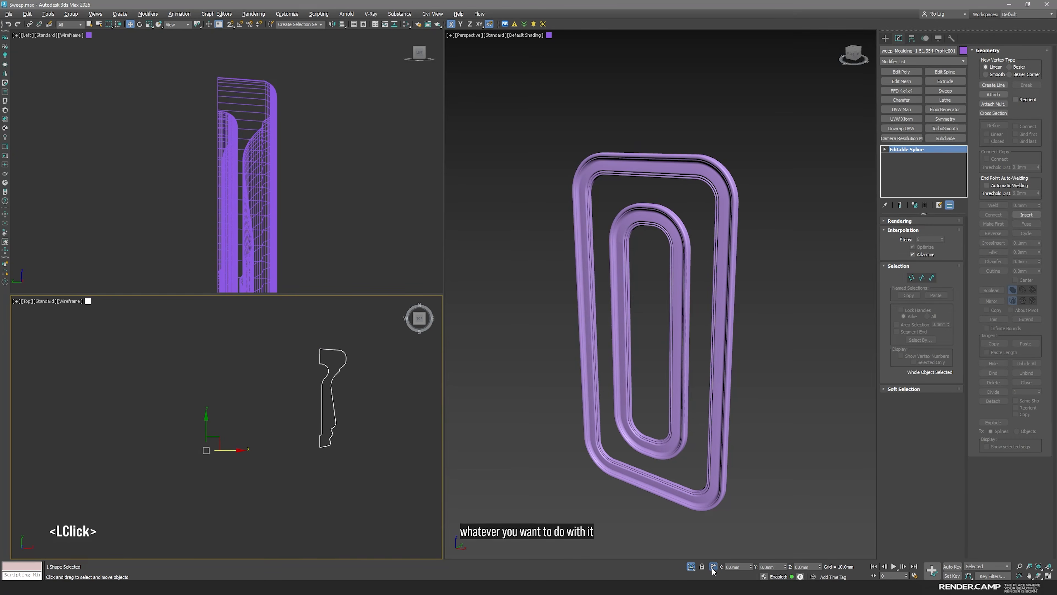
pyautogui.click(695, 566)
pyautogui.scroll(-5, 233, 454)
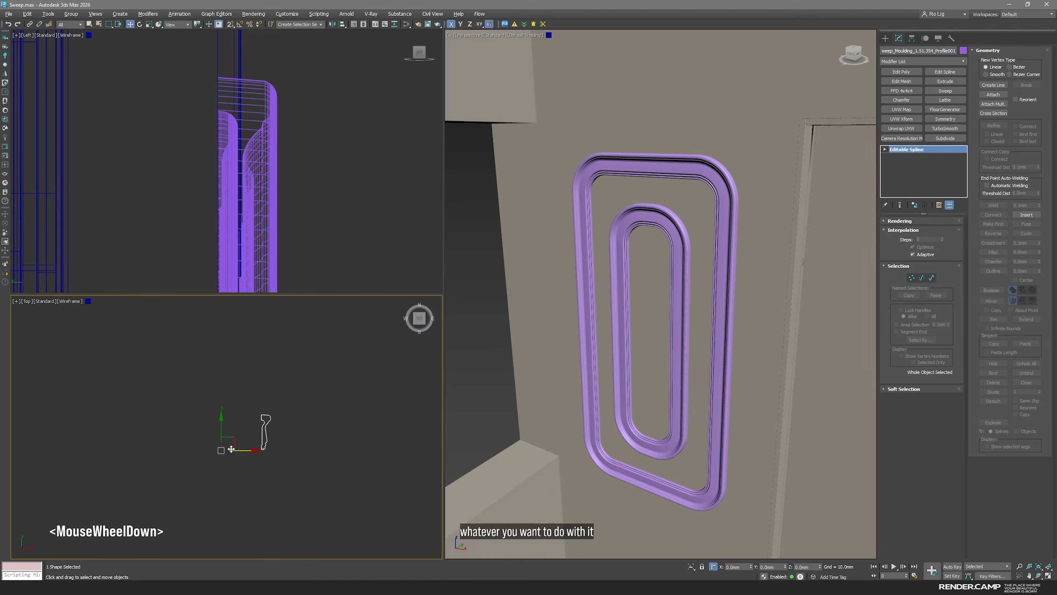
pyautogui.click(281, 454)
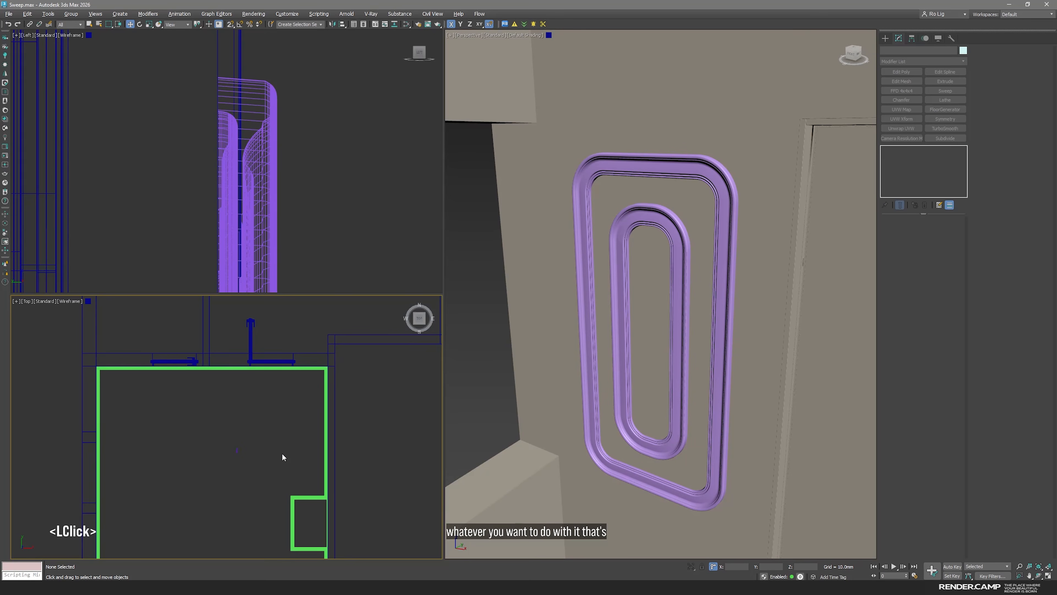